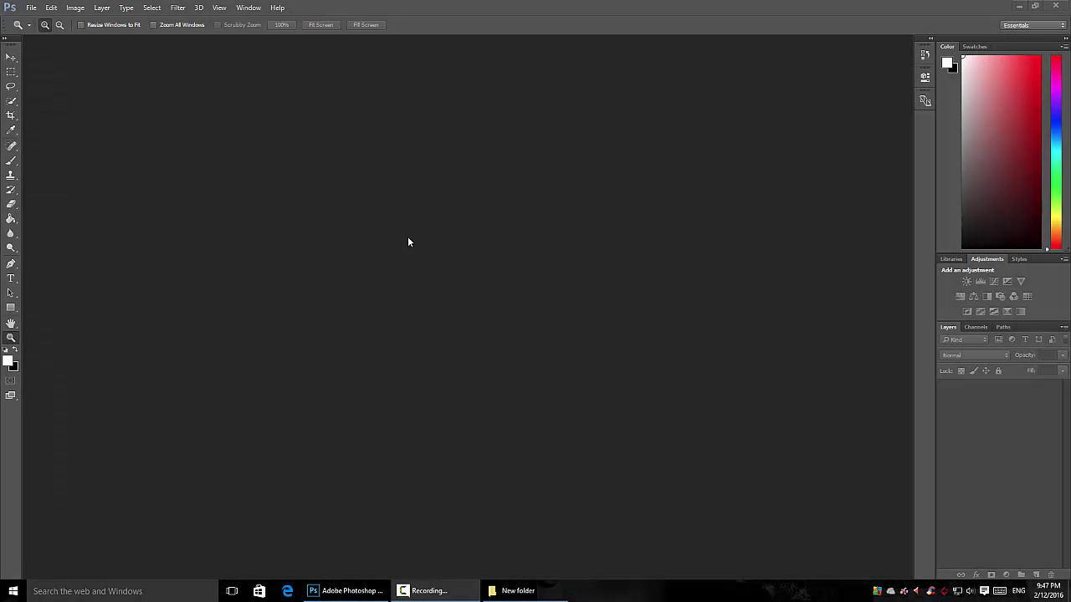
Step: Open the portrait Fotolia_24760500_Valua-Vitaly.jpg from its File Explorer folder in Photoshop
click(519, 590)
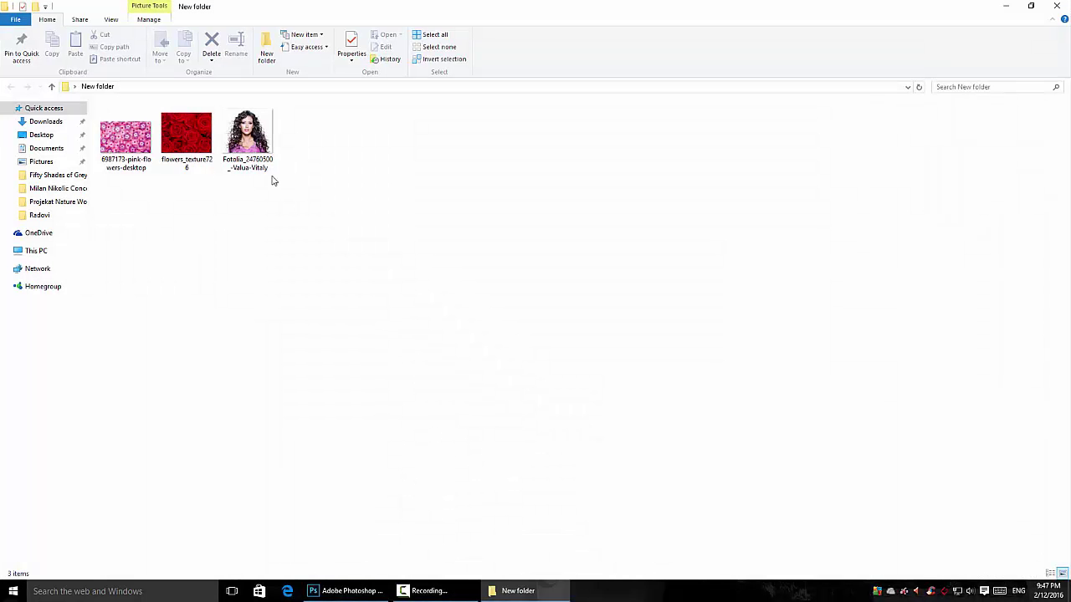
mouse_move(247, 125)
mouse_down()
mouse_move(389, 453)
mouse_move(355, 375)
mouse_up()
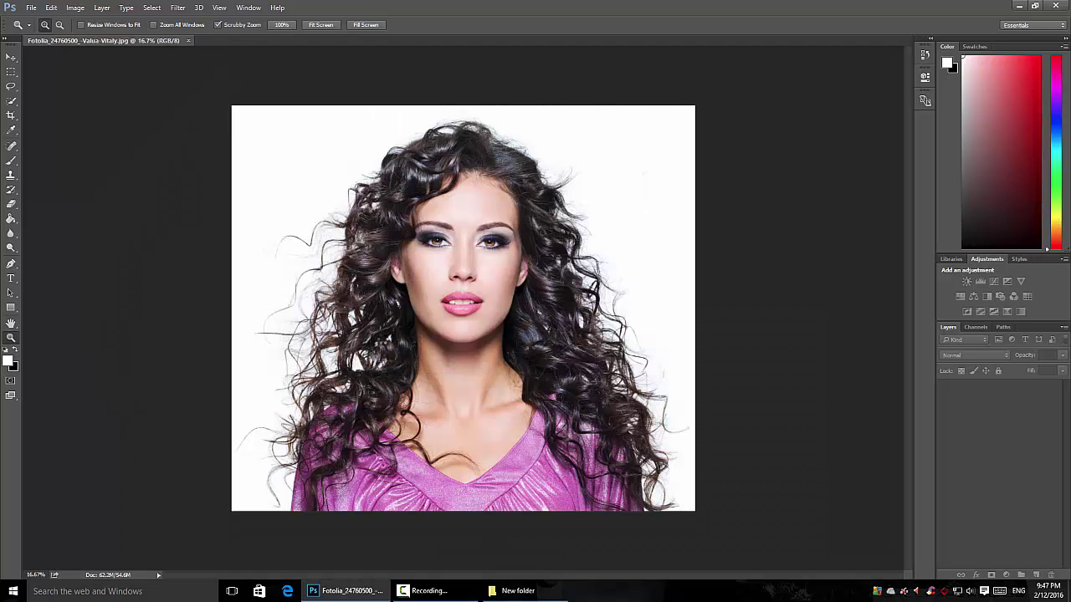
Step: Place flowers_texture726 over the portrait and scale it to cover nearly the whole canvas
click(513, 591)
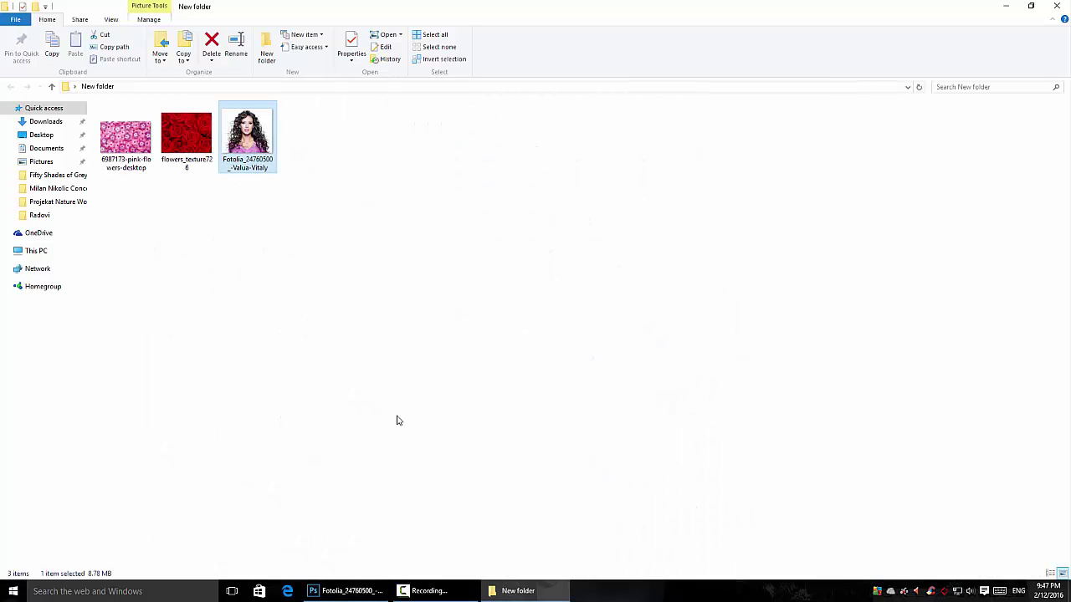
drag(184, 137, 335, 472)
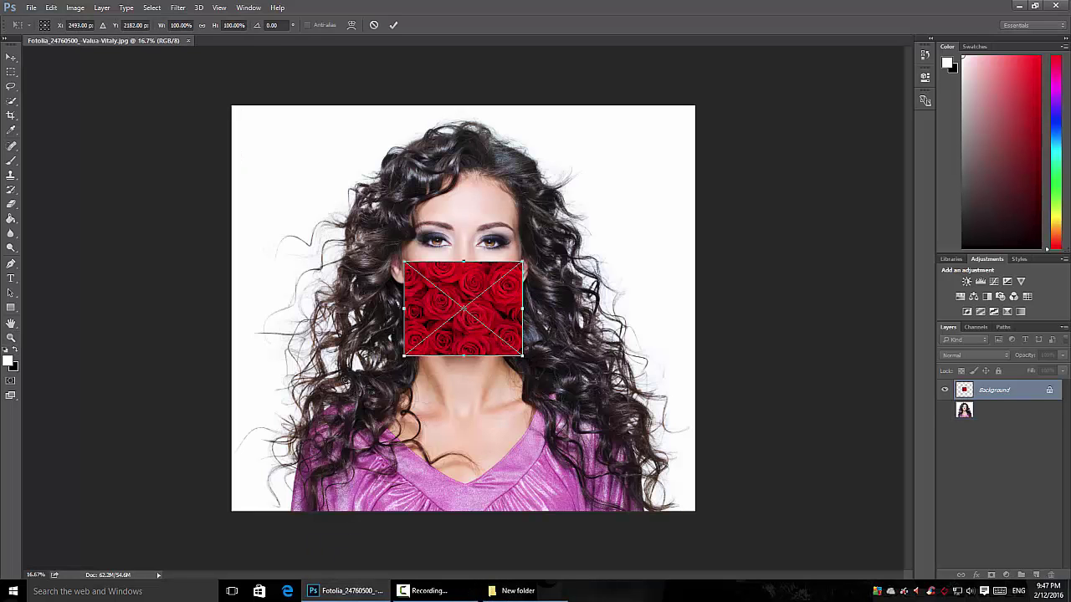
drag(446, 344, 320, 463)
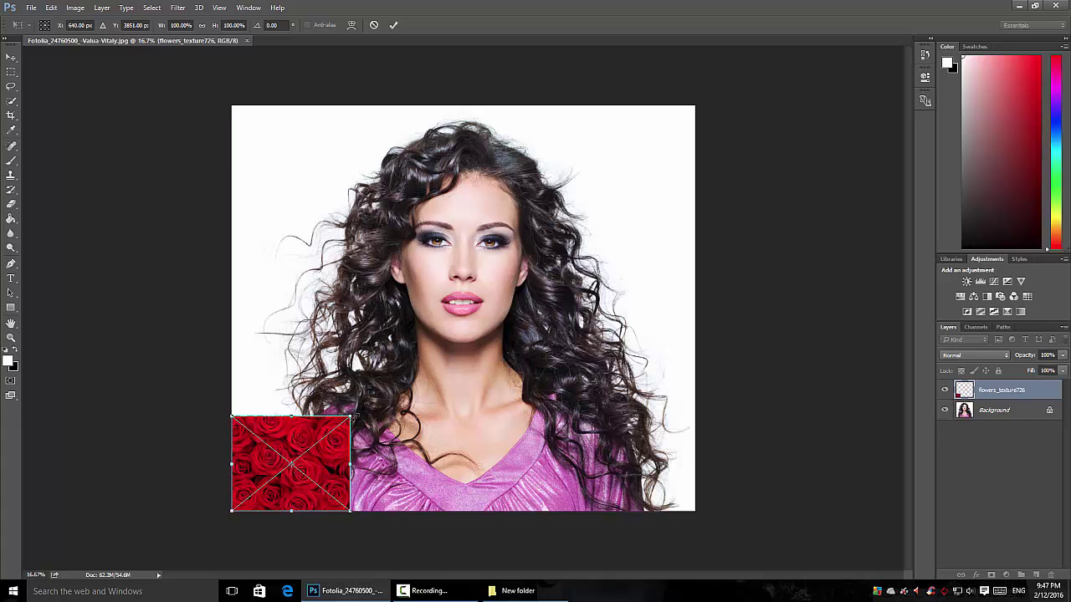
drag(350, 415, 569, 170)
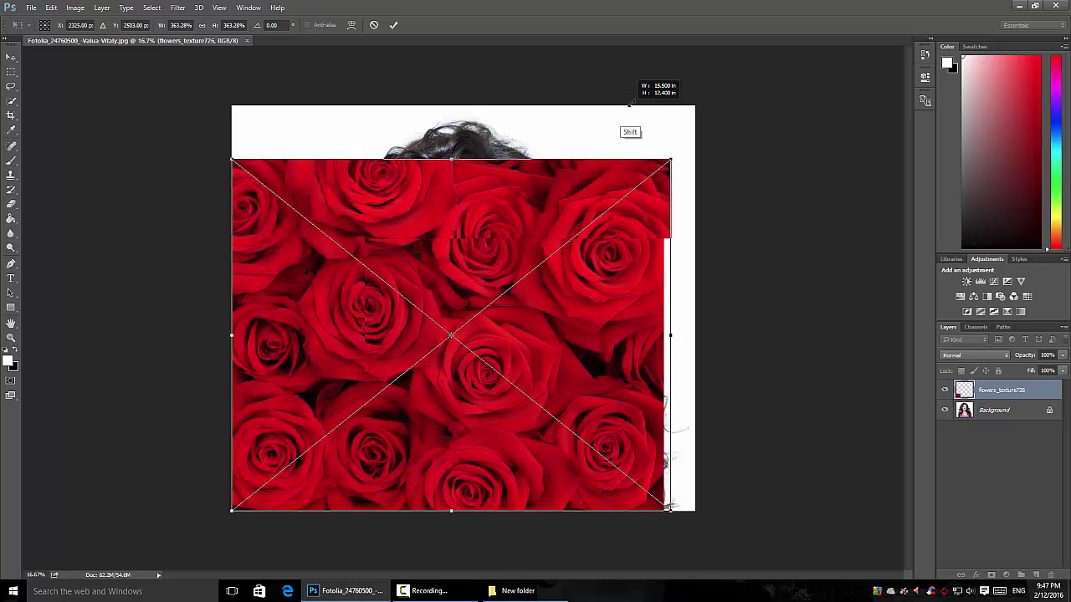
mouse_move(568, 170)
mouse_down()
mouse_move(640, 92)
mouse_move(625, 106)
mouse_up()
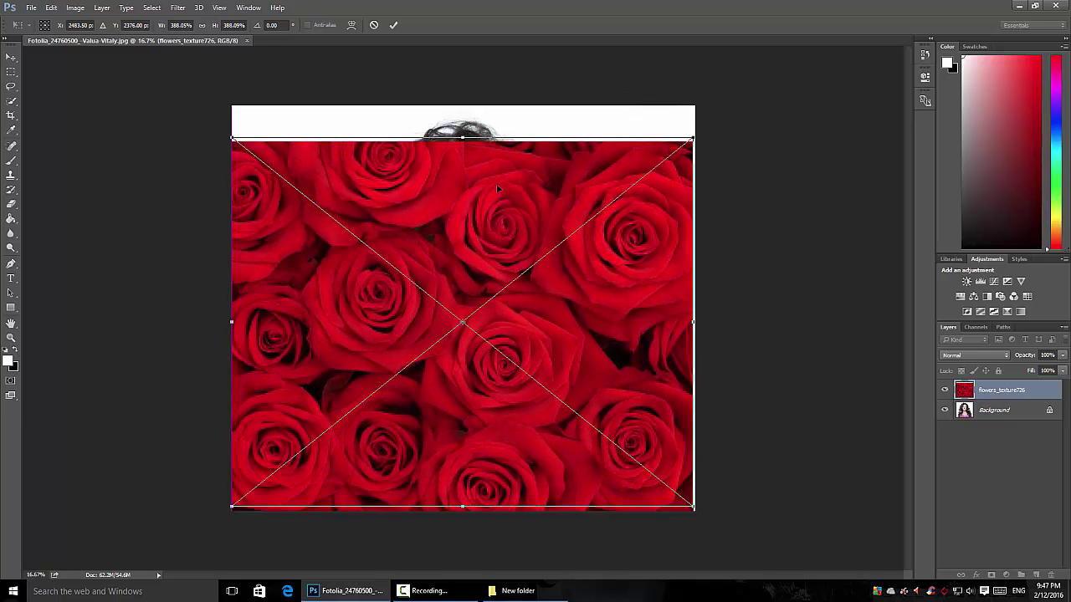
drag(500, 195, 494, 166)
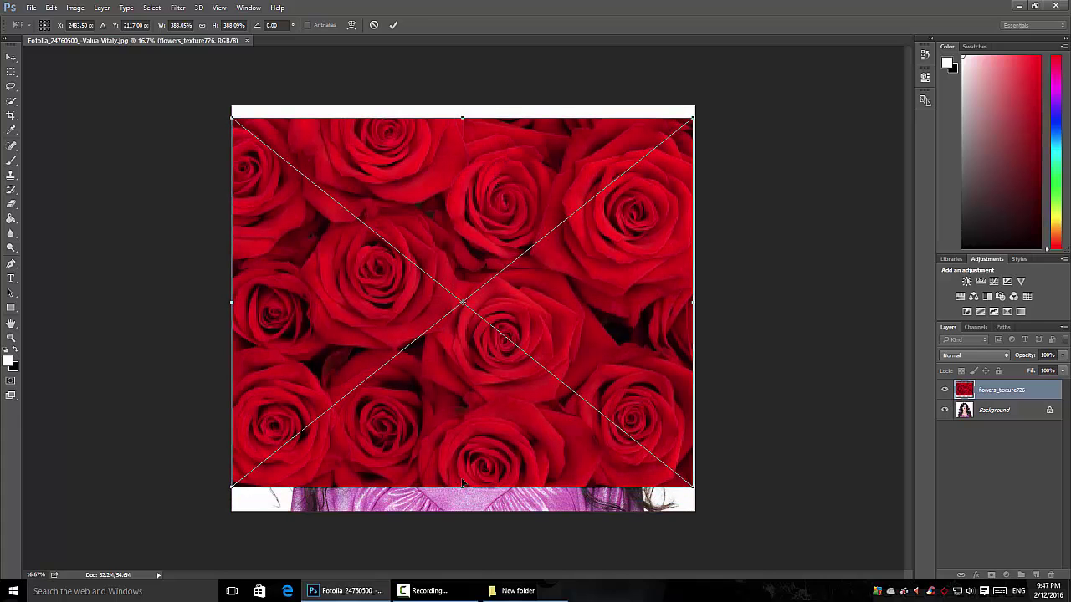
drag(460, 487, 462, 509)
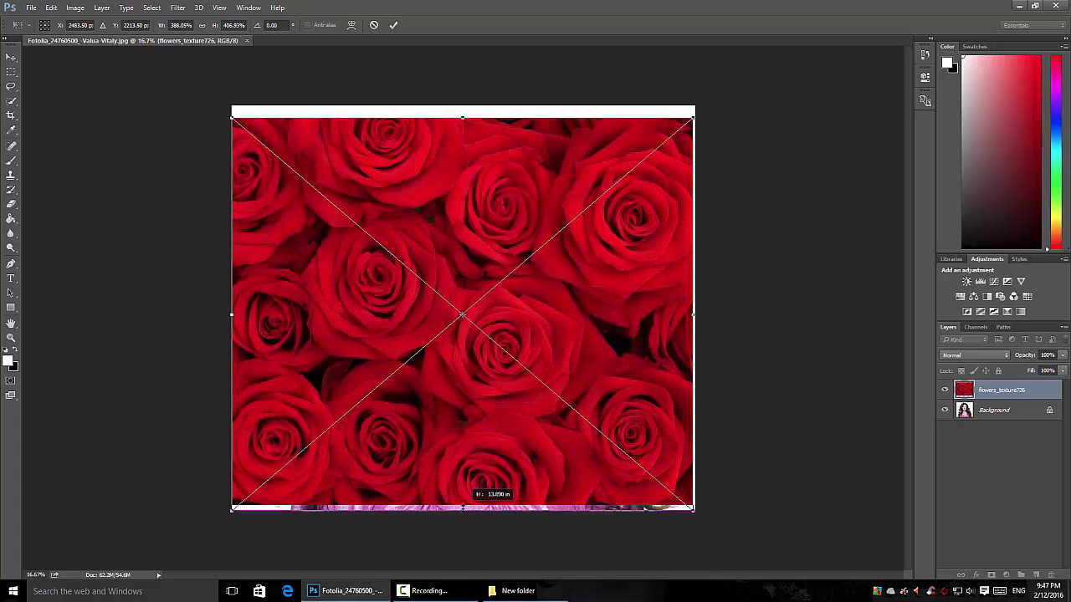
Step: Stretch the roses texture up to the top edge and commit the placement
right_click(694, 118)
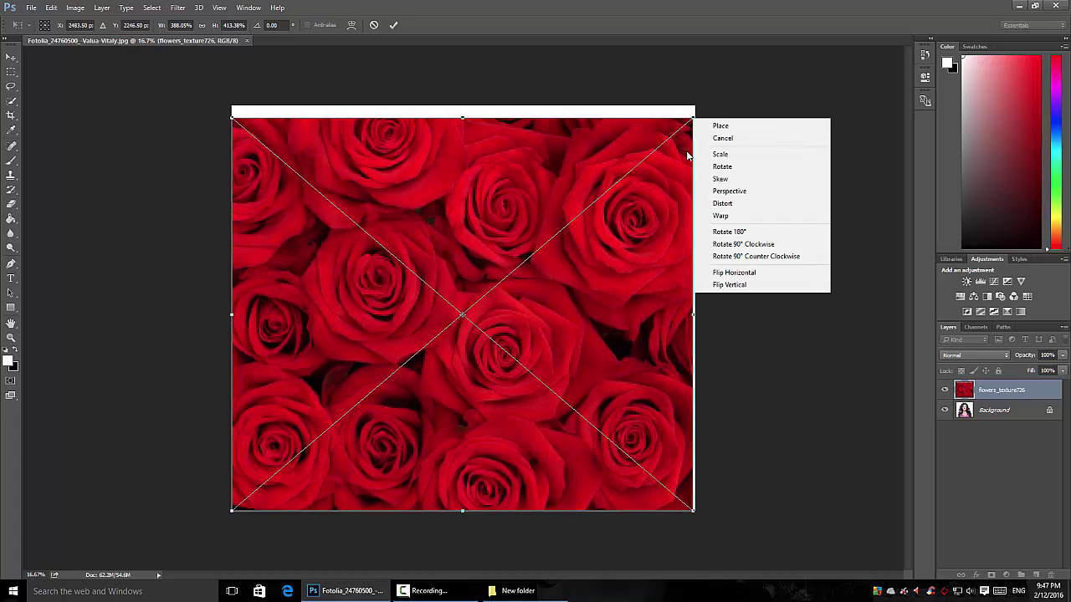
click(651, 112)
drag(692, 117, 695, 111)
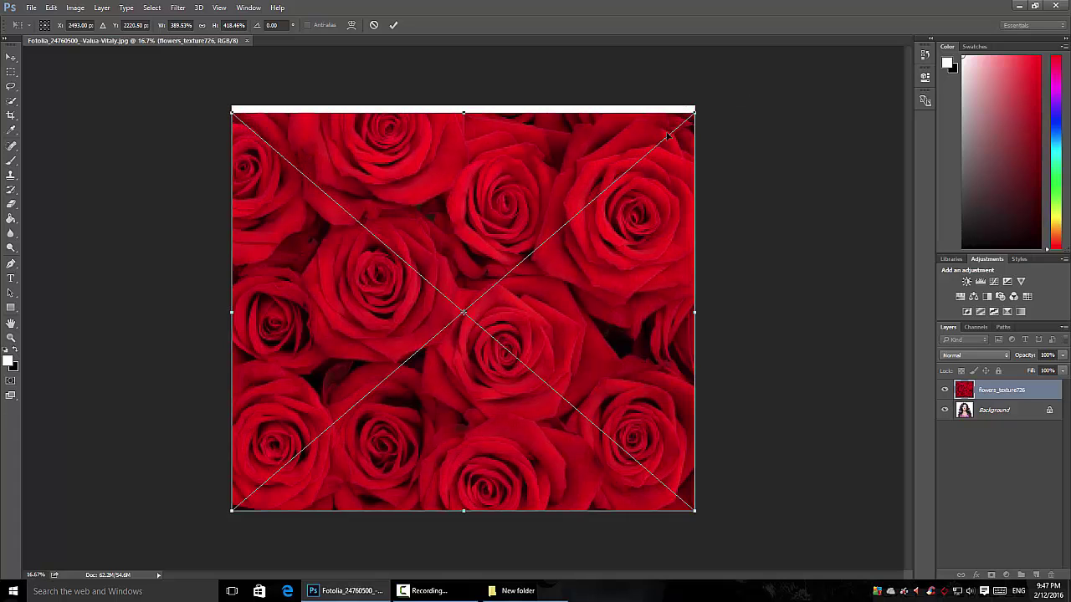
click(15, 164)
click(468, 223)
Step: Rasterize the roses layer and set its blend mode to Lighten
click(454, 235)
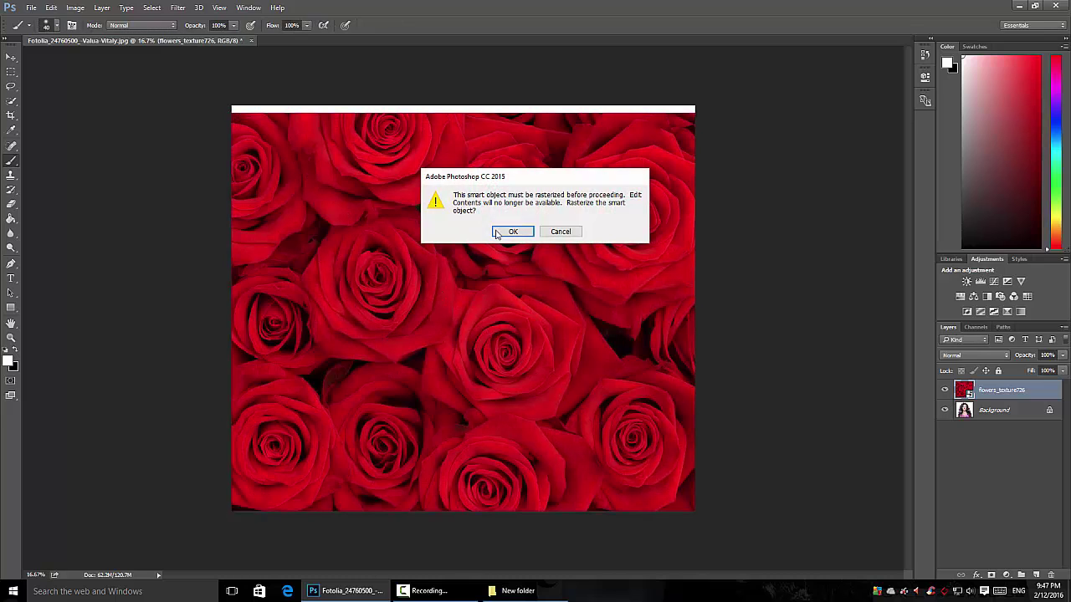
click(500, 231)
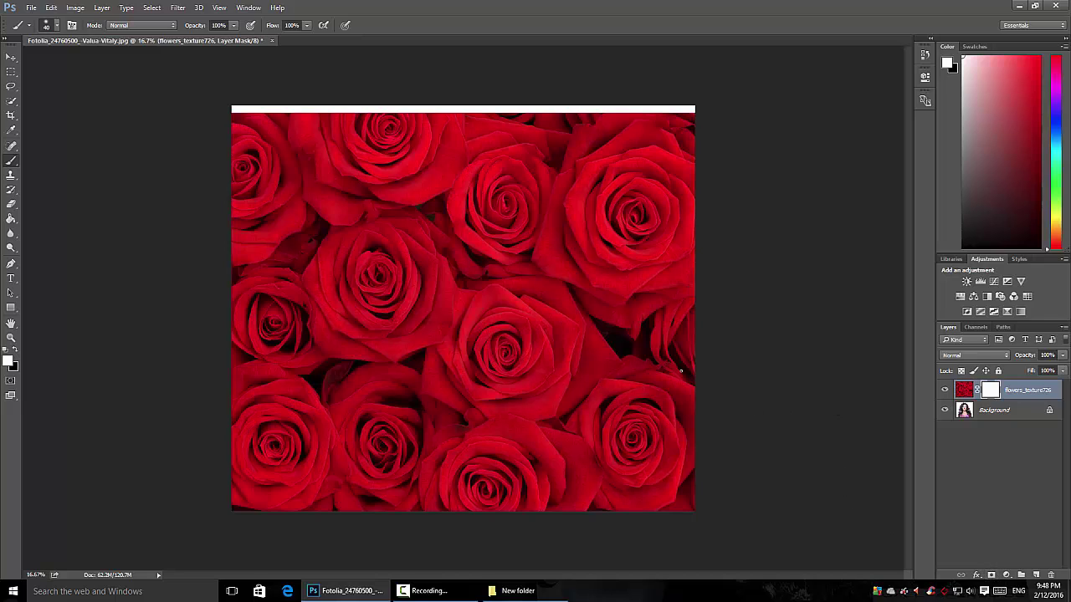
click(951, 358)
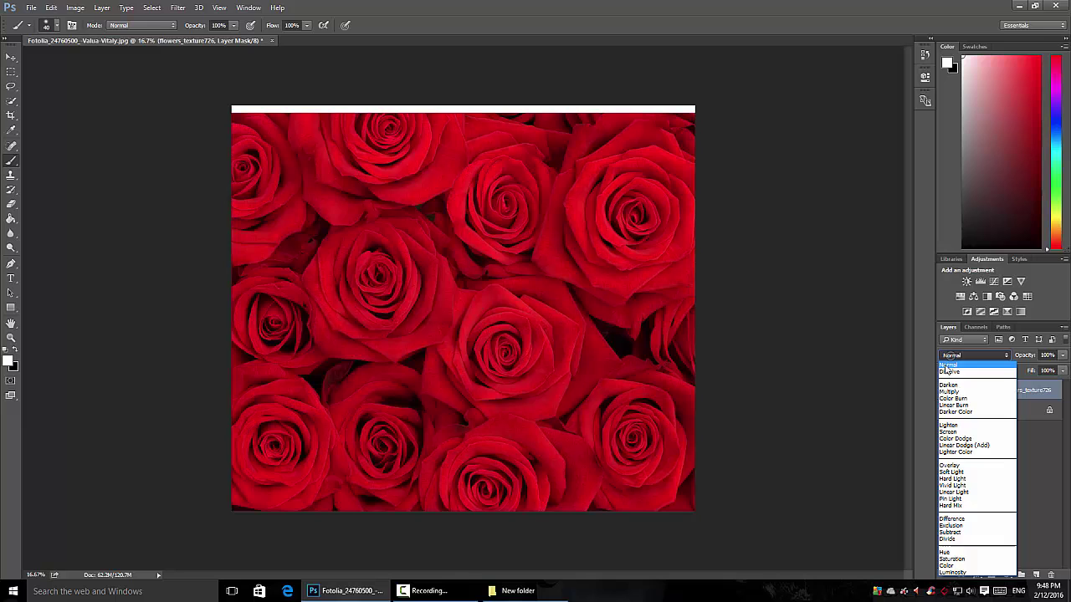
click(948, 426)
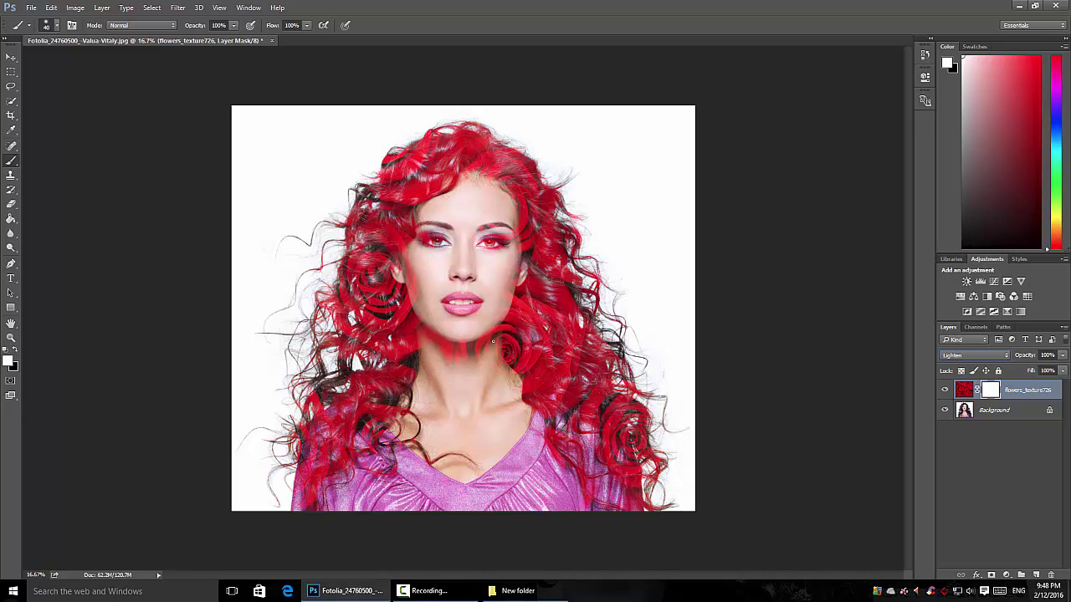
Step: Zoom in on the face and mask the red tint off the eyes, lips and chin with a 250 brush
click(11, 338)
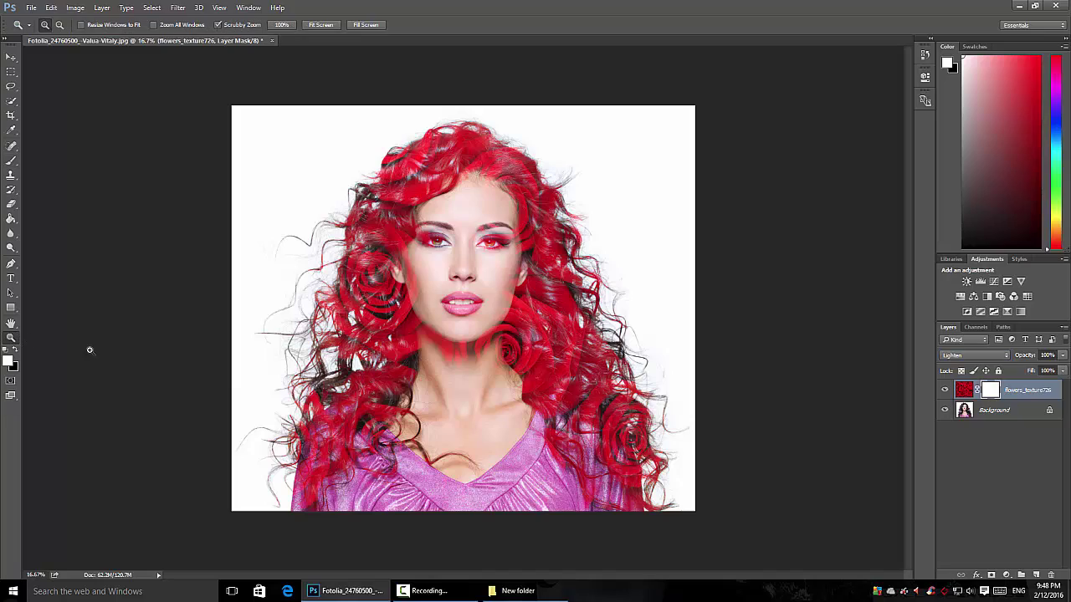
click(554, 280)
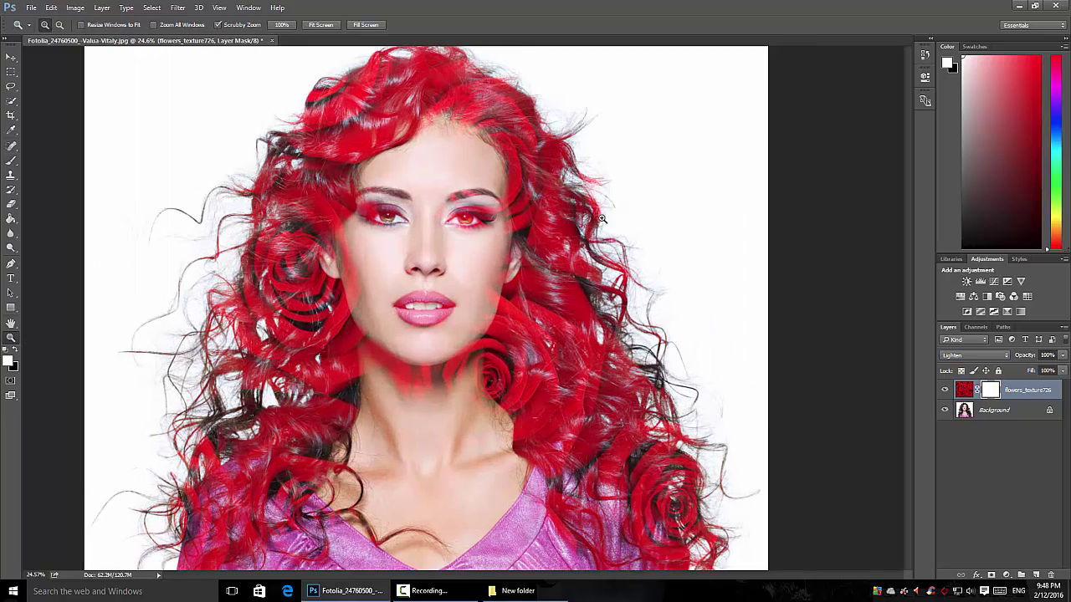
click(483, 251)
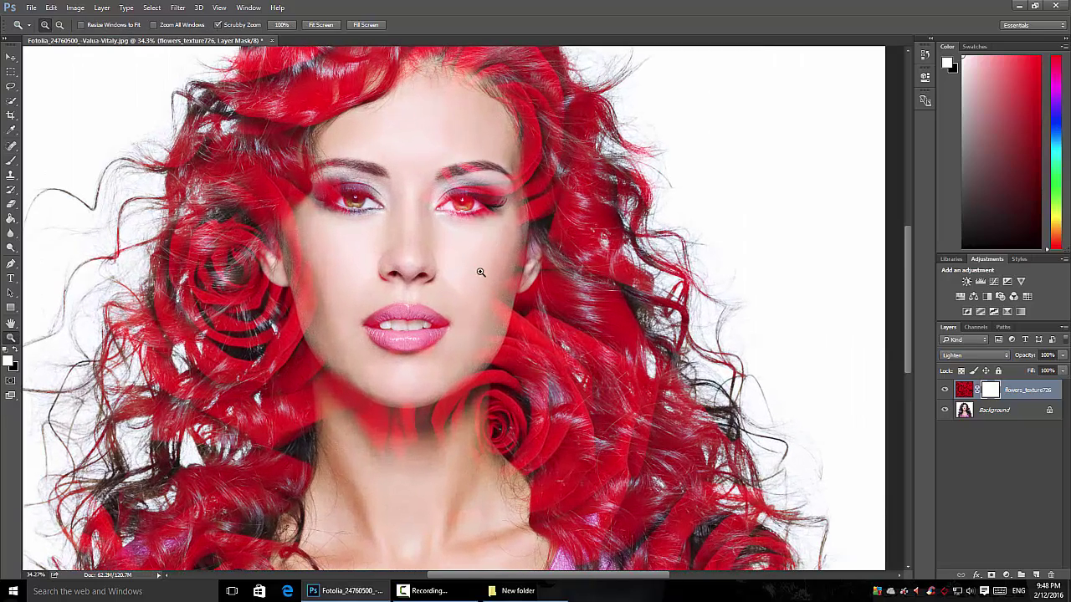
key(b)
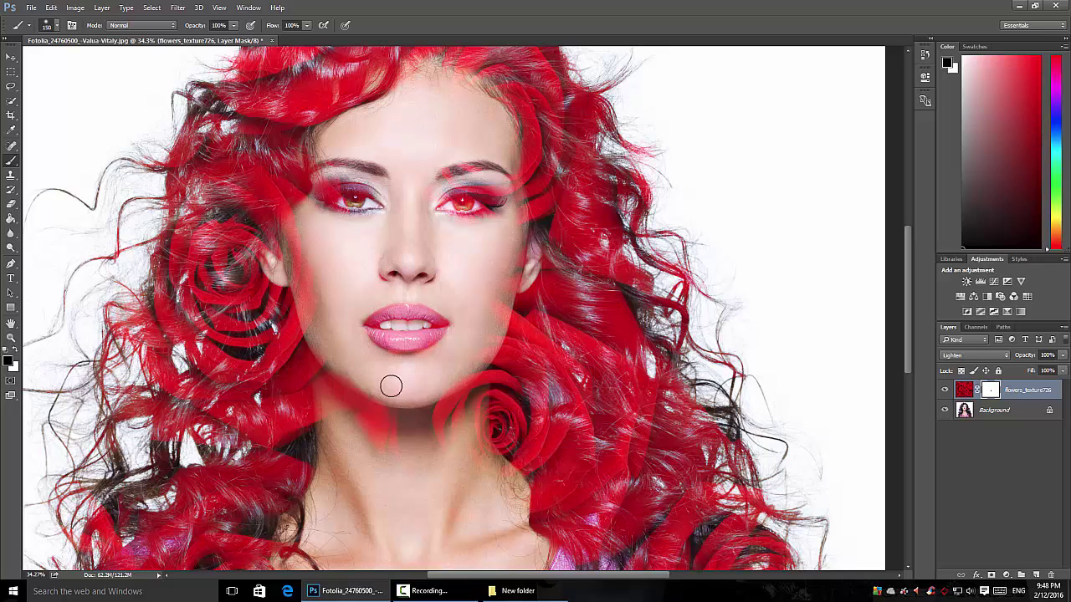
key(bracketright)
key(bracketright)
key(bracketright)
drag(426, 186, 486, 201)
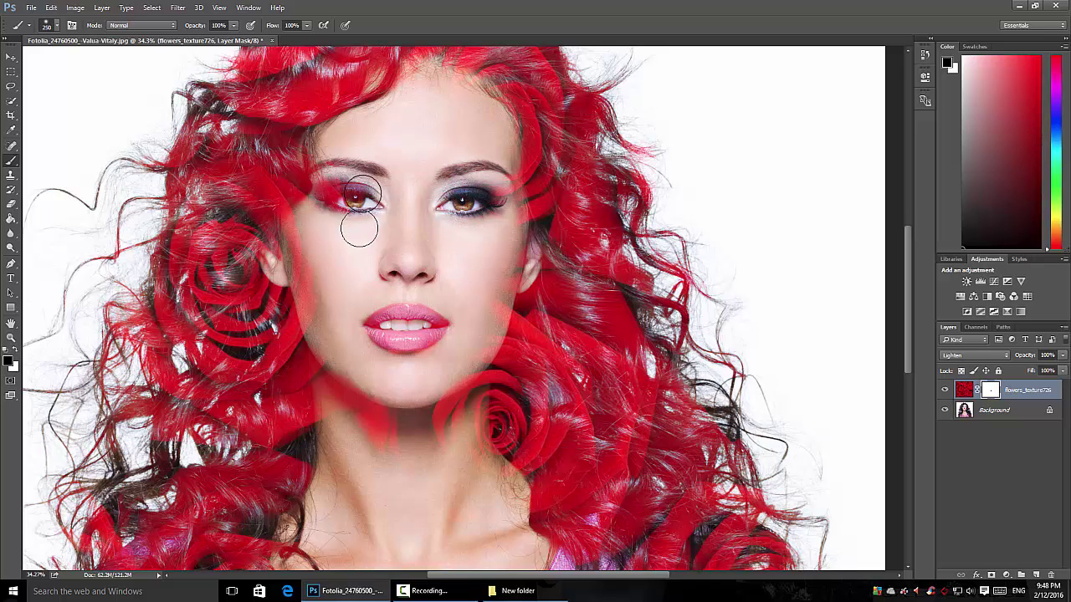
drag(362, 195, 371, 177)
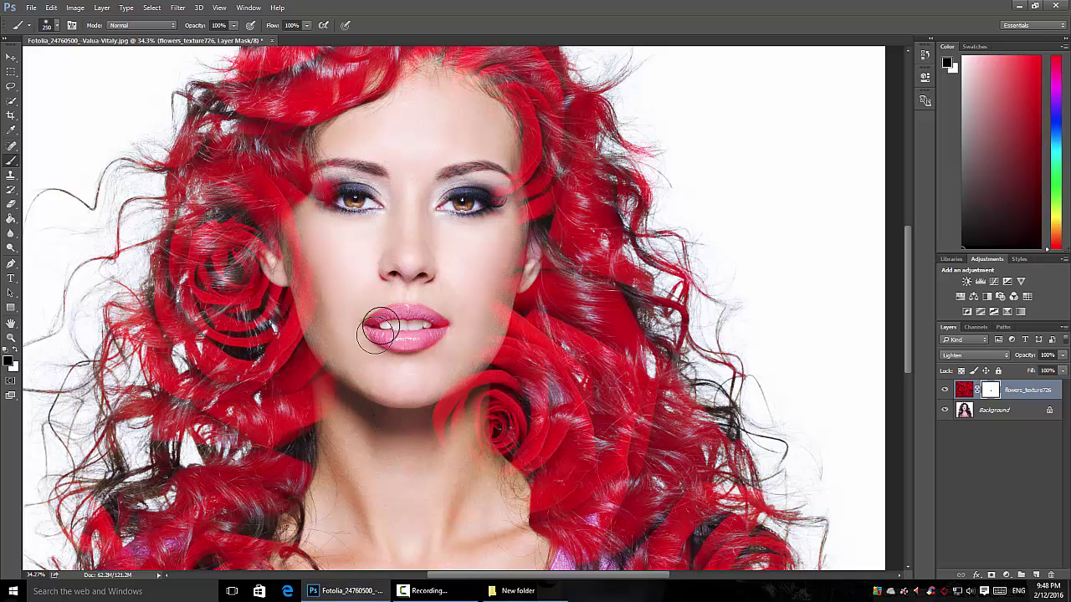
mouse_move(380, 330)
mouse_down()
mouse_move(444, 347)
mouse_move(424, 377)
mouse_move(388, 302)
mouse_move(382, 439)
mouse_up()
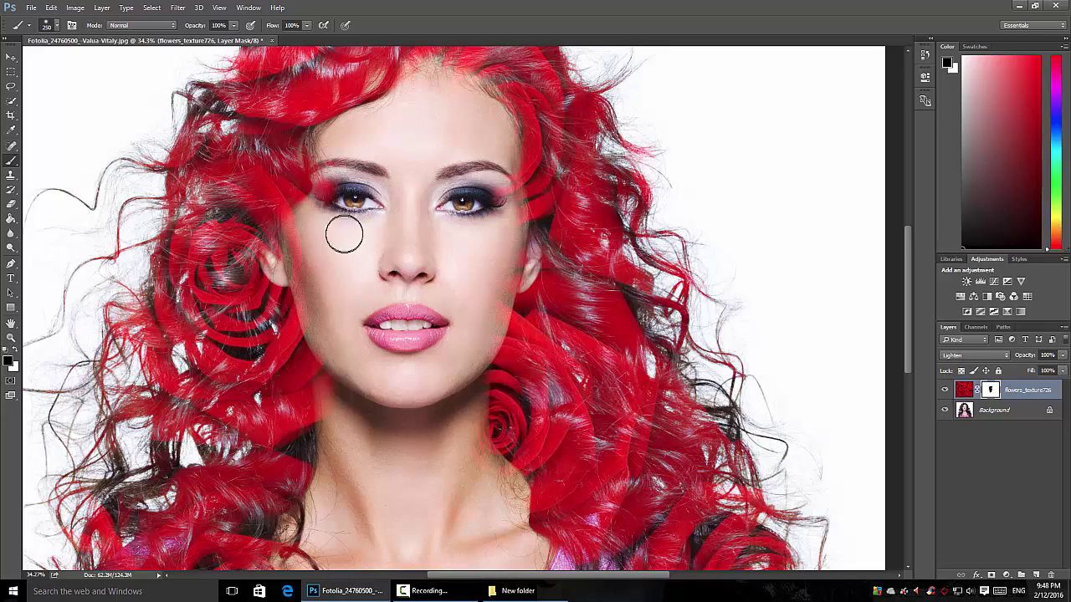
Step: With a 90 brush, mask the red from the left cheek, eye corner and jawline
key(z)
drag(338, 236, 360, 243)
key(b)
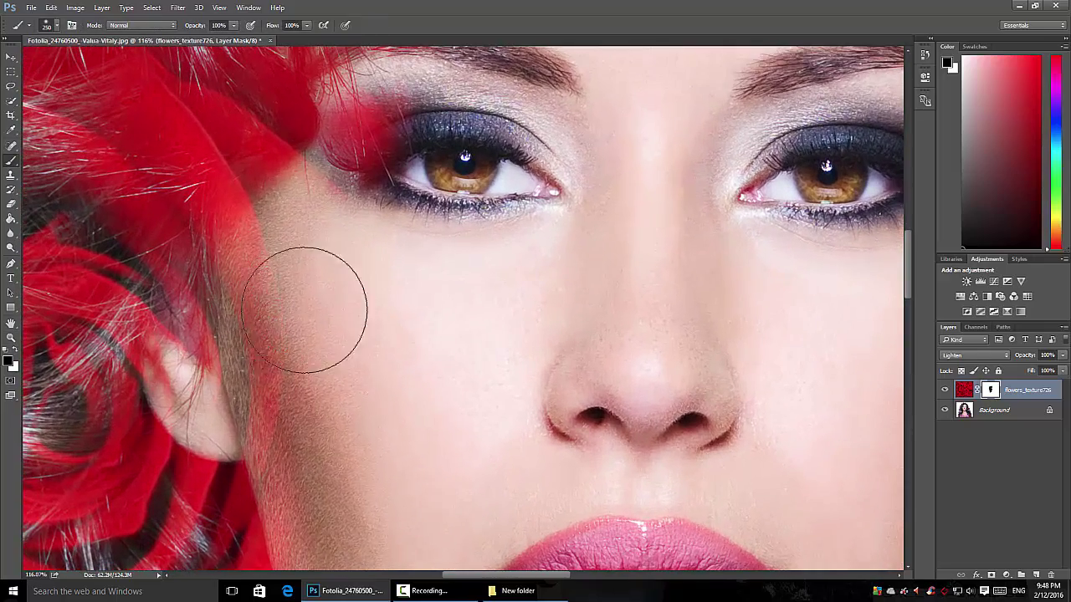
key(bracketleft)
key(bracketleft)
key(bracketleft)
key(bracketleft)
key(bracketleft)
key(bracketleft)
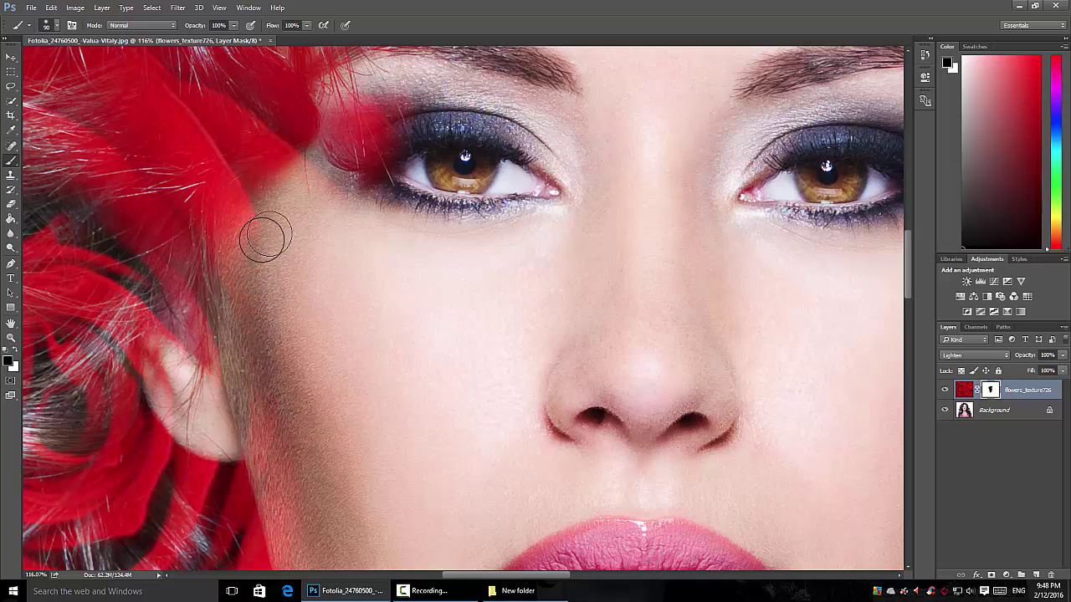
mouse_move(265, 237)
mouse_down()
mouse_move(248, 232)
mouse_move(258, 215)
mouse_move(304, 192)
mouse_move(368, 188)
mouse_move(401, 125)
mouse_move(356, 109)
mouse_up()
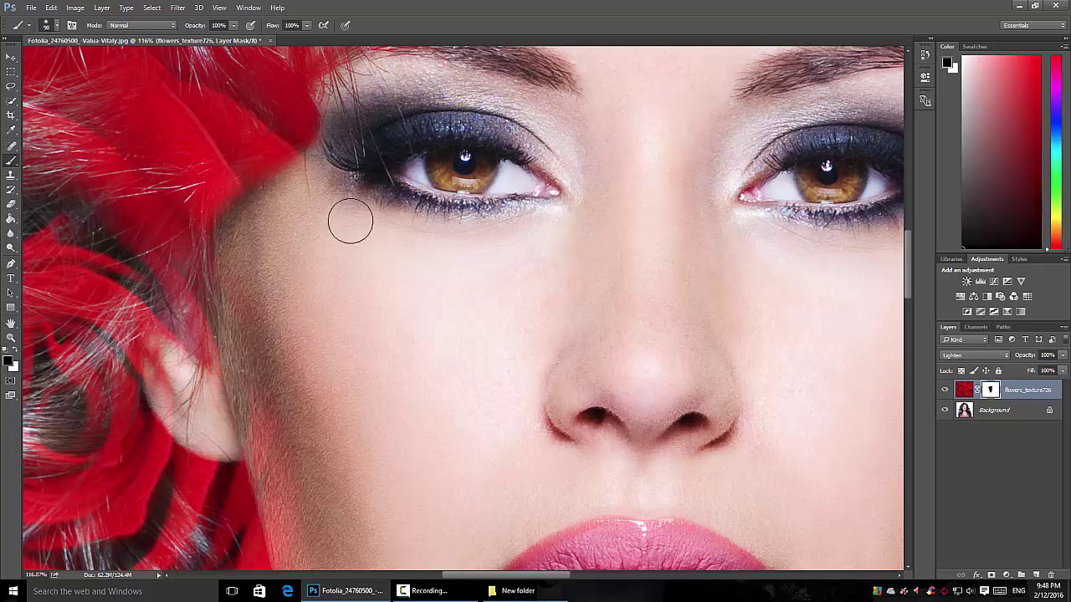
mouse_move(288, 390)
mouse_down()
mouse_move(296, 471)
mouse_move(286, 507)
mouse_move(301, 508)
mouse_up()
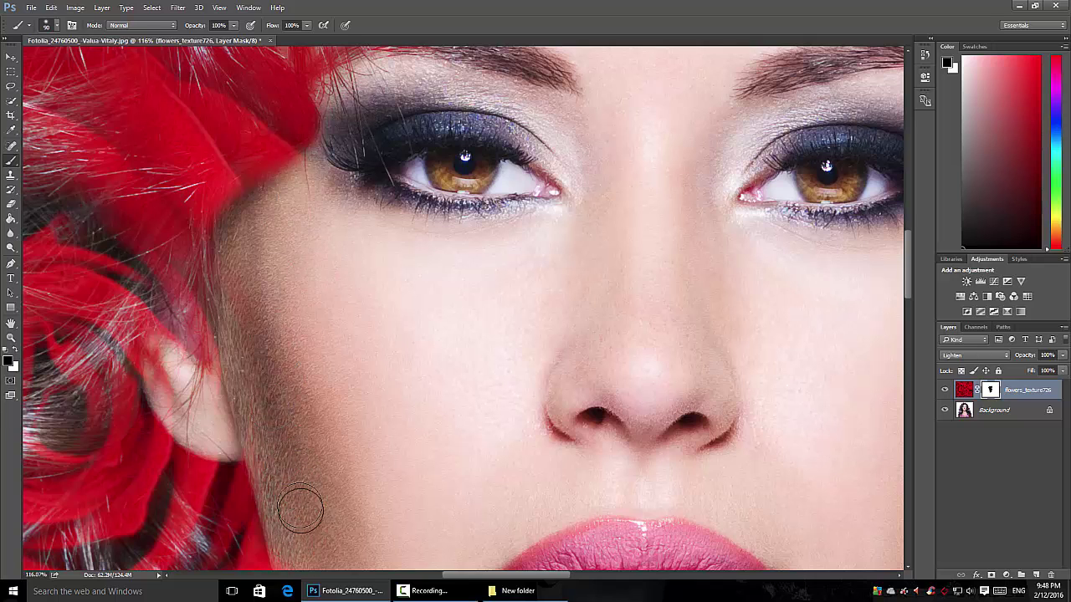
scroll(302, 406, down, 2)
scroll(273, 284, down, 5)
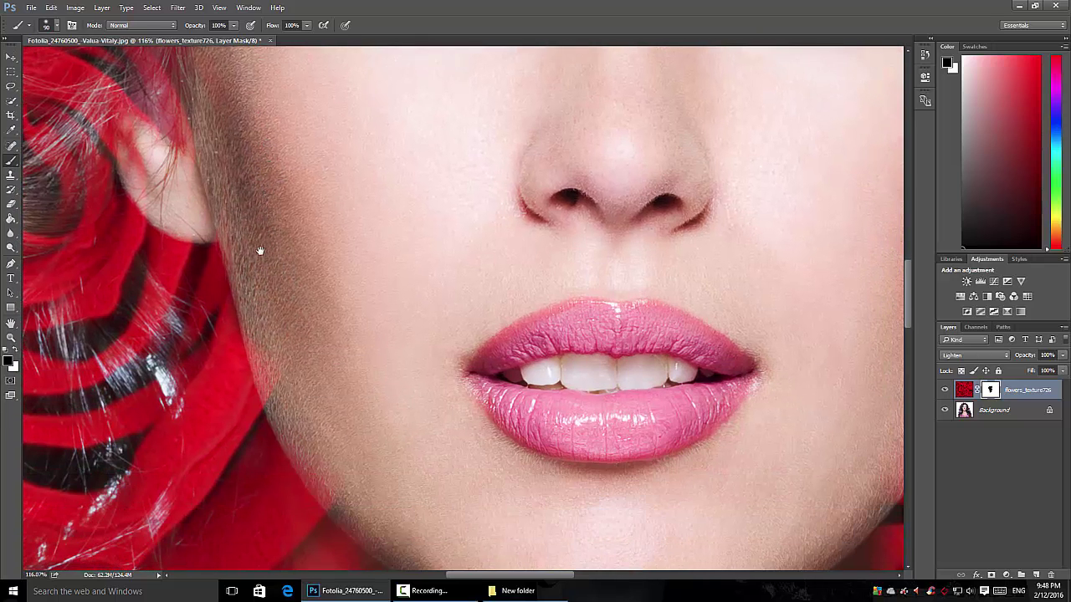
mouse_move(283, 366)
mouse_down()
mouse_move(270, 354)
mouse_move(299, 420)
mouse_move(388, 527)
mouse_up()
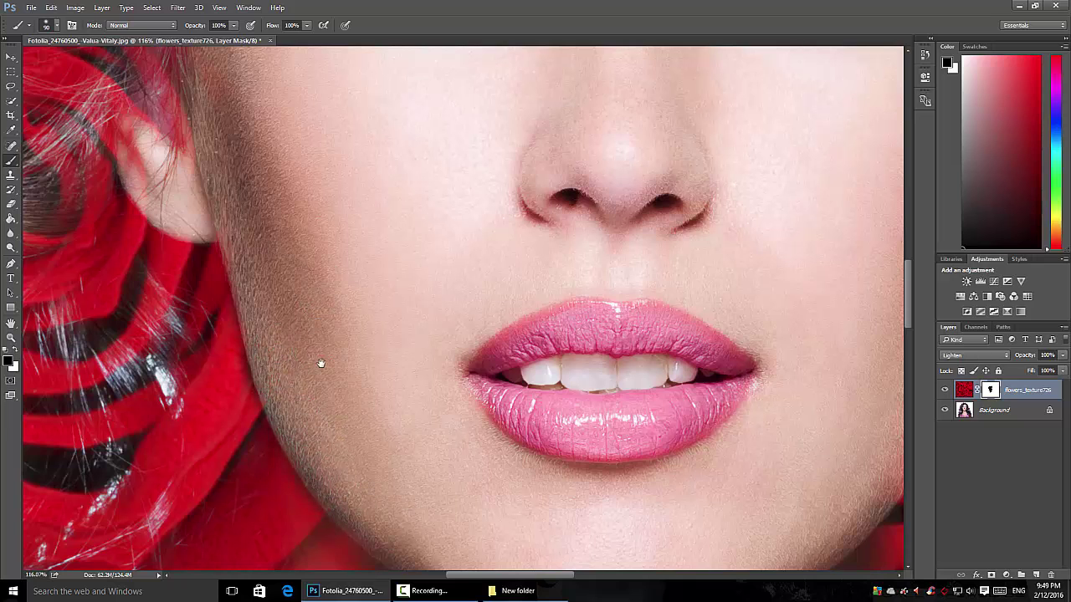
Step: Mask the red texture off the jaw edge, neck edge and the rose haze beside the neck
mouse_move(321, 363)
mouse_down()
mouse_move(315, 227)
mouse_move(332, 31)
mouse_up()
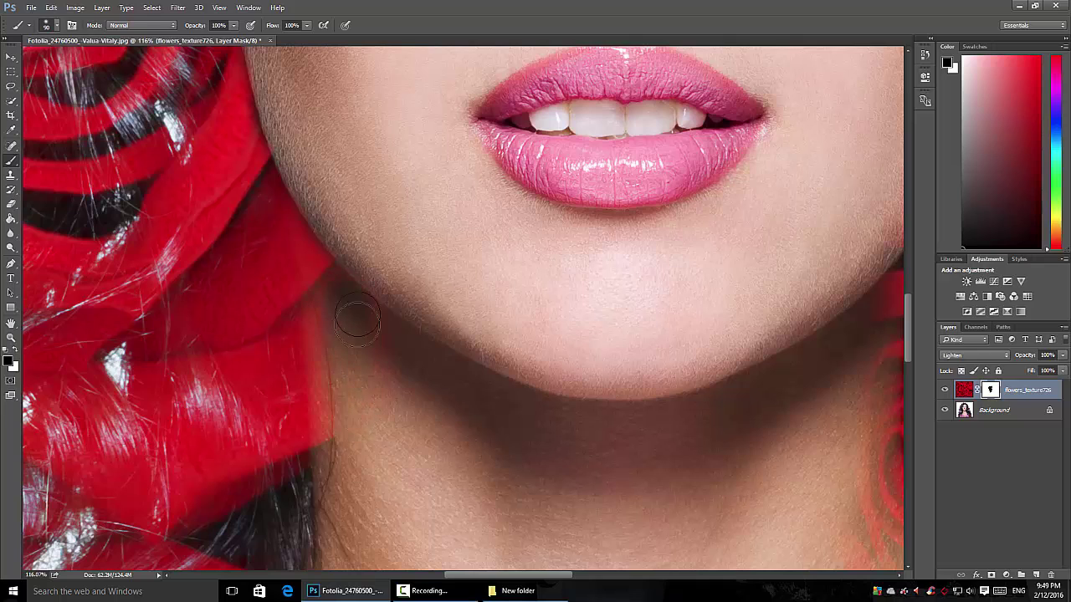
drag(371, 282, 326, 235)
mouse_move(317, 177)
mouse_down()
mouse_move(323, 306)
mouse_move(354, 490)
mouse_move(325, 299)
mouse_up()
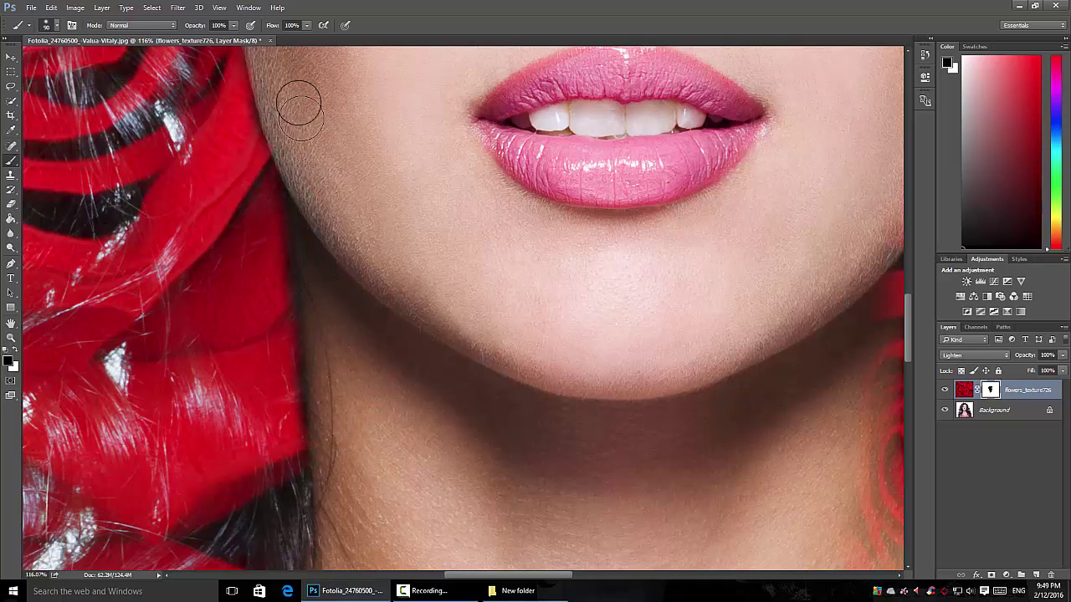
key(z)
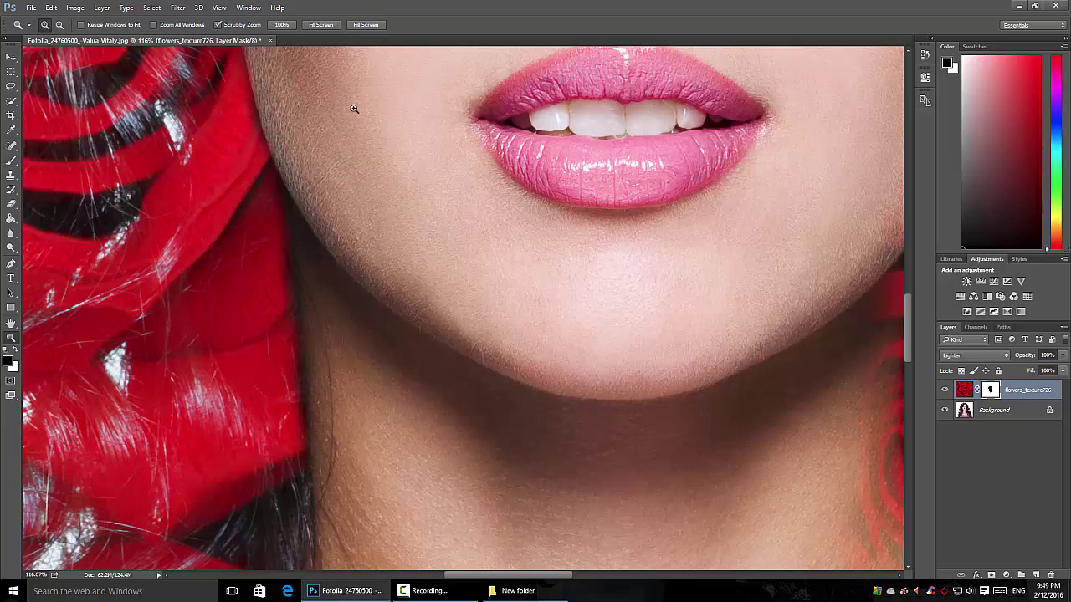
drag(354, 107, 276, 108)
drag(776, 319, 799, 319)
key(b)
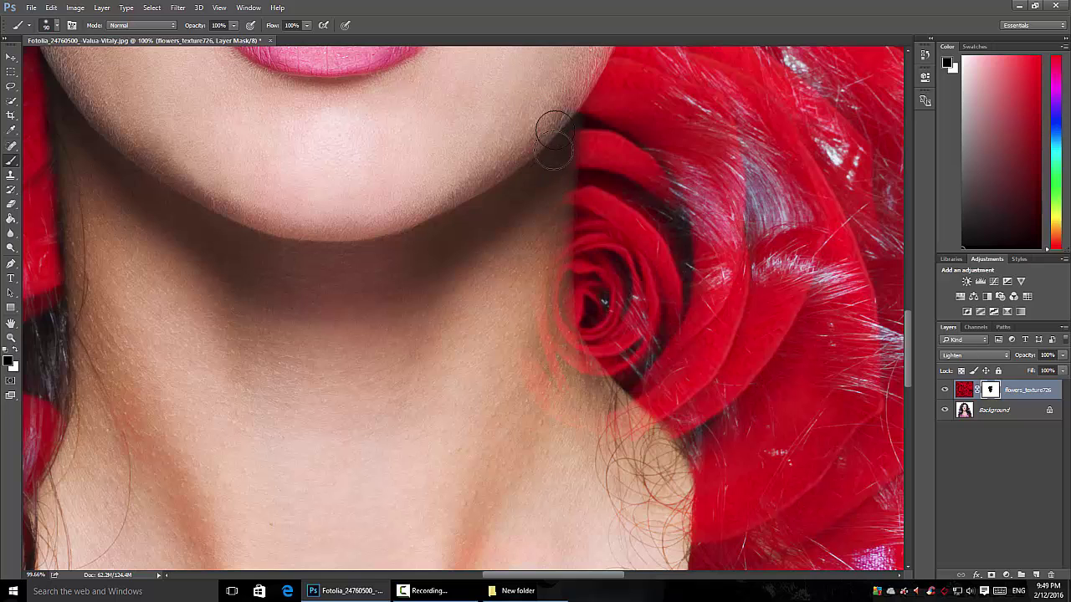
mouse_move(553, 138)
mouse_down()
mouse_move(557, 384)
mouse_move(566, 344)
mouse_move(550, 377)
mouse_move(645, 478)
mouse_move(650, 441)
mouse_move(553, 368)
mouse_move(530, 425)
mouse_move(510, 427)
mouse_up()
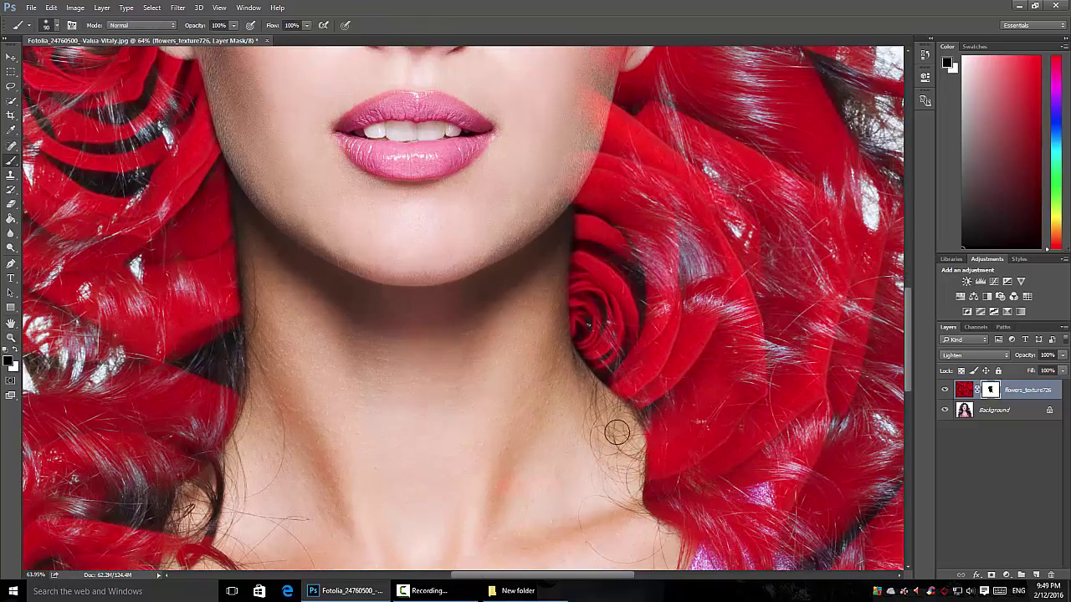
mouse_move(617, 432)
mouse_down()
mouse_move(580, 437)
mouse_move(645, 193)
mouse_move(694, 195)
mouse_up()
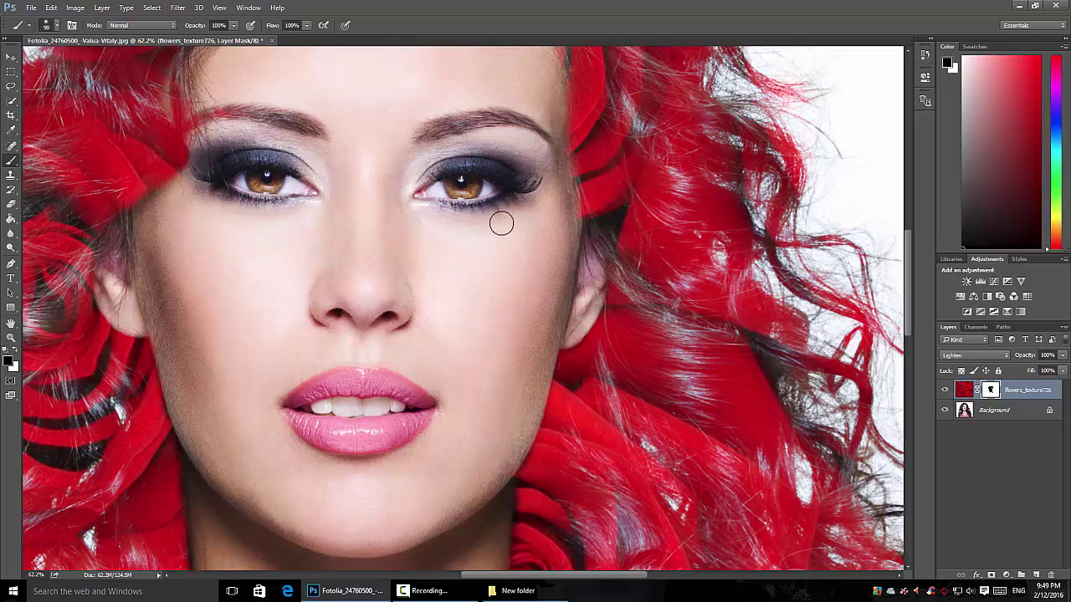
Step: Mask the red tint off the face edge beside the right eye
key(z)
scroll(516, 298, down, 4)
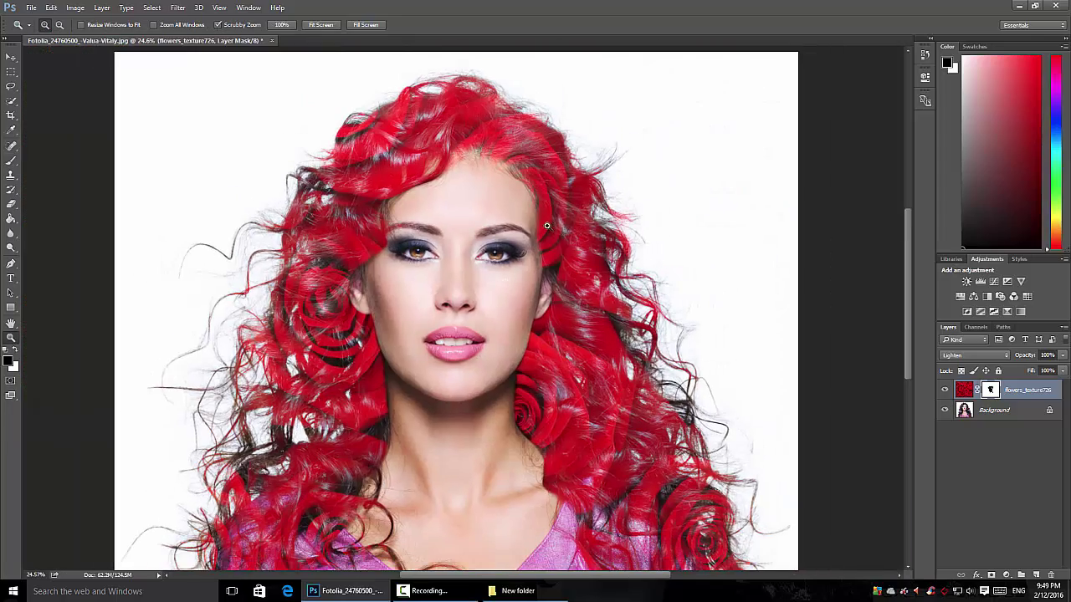
scroll(546, 226, up, 1)
scroll(546, 225, up, 2)
scroll(546, 226, up, 2)
scroll(502, 238, up, 1)
key(b)
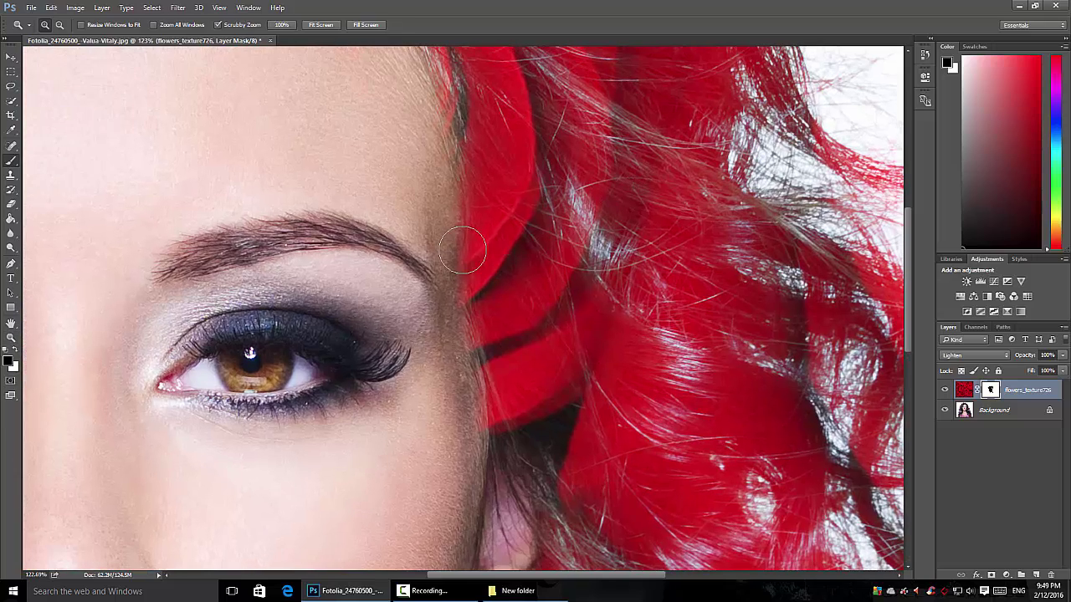
mouse_move(462, 250)
mouse_down()
mouse_move(458, 318)
mouse_move(438, 239)
mouse_move(446, 378)
mouse_move(471, 410)
mouse_up()
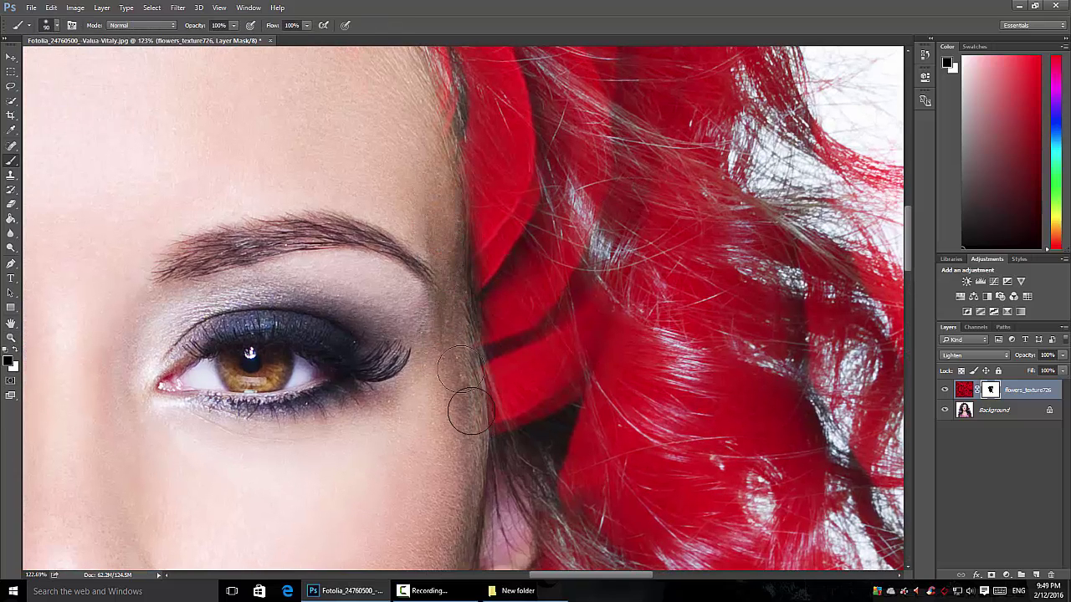
key(z)
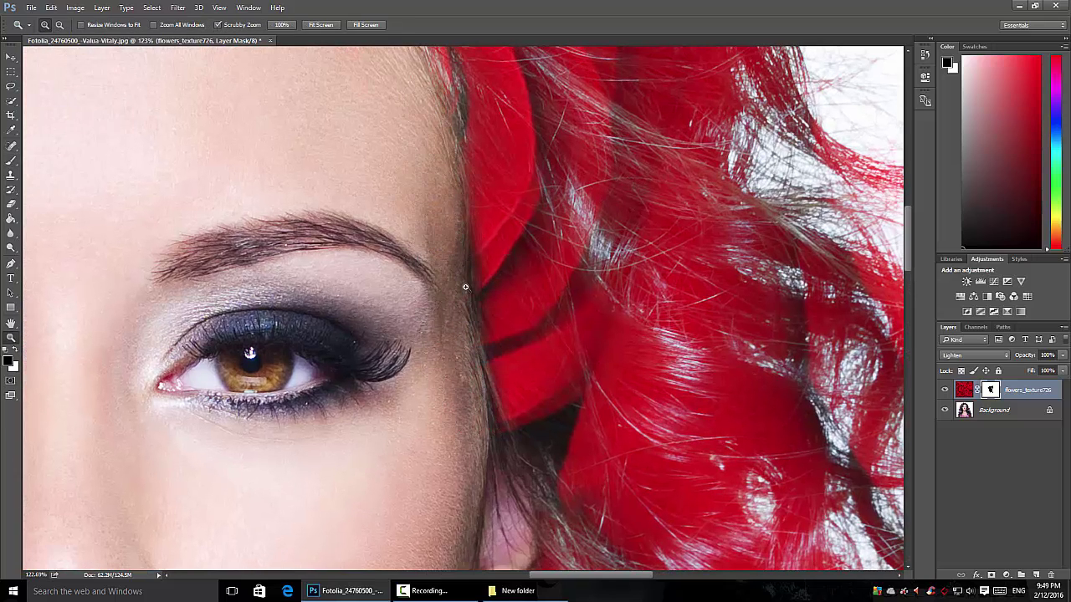
scroll(465, 287, down, 2)
key(b)
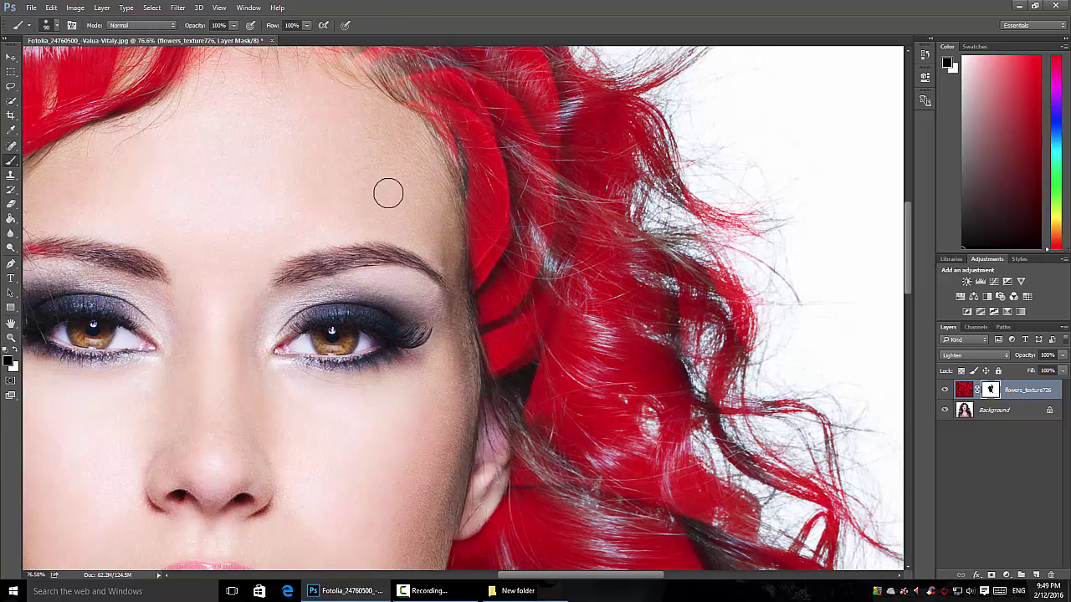
key(z)
scroll(256, 410, down, 2)
scroll(257, 356, down, 2)
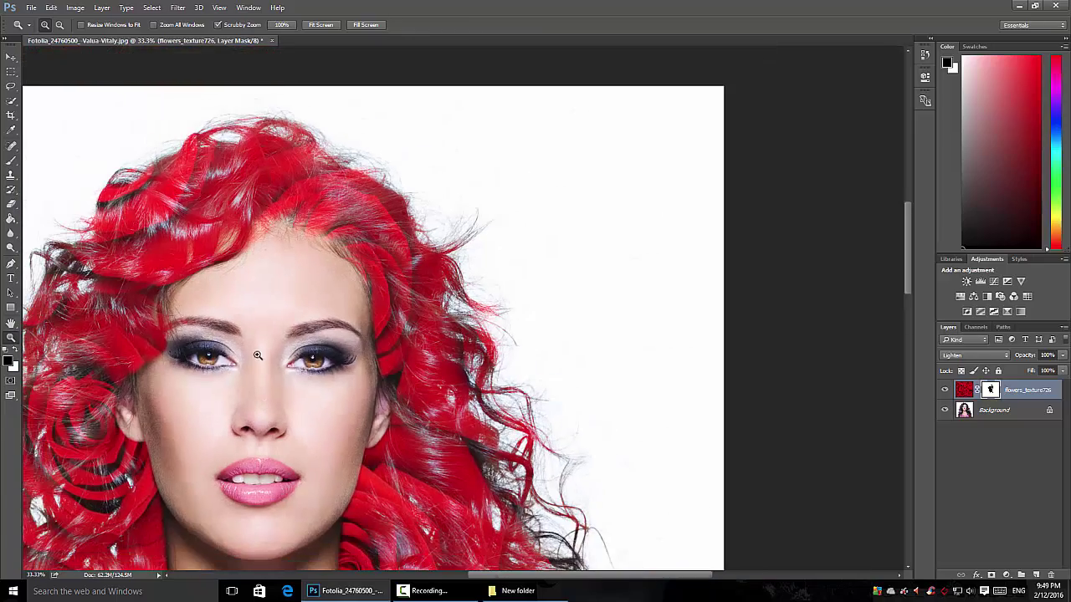
scroll(276, 326, up, 3)
scroll(277, 317, up, 1)
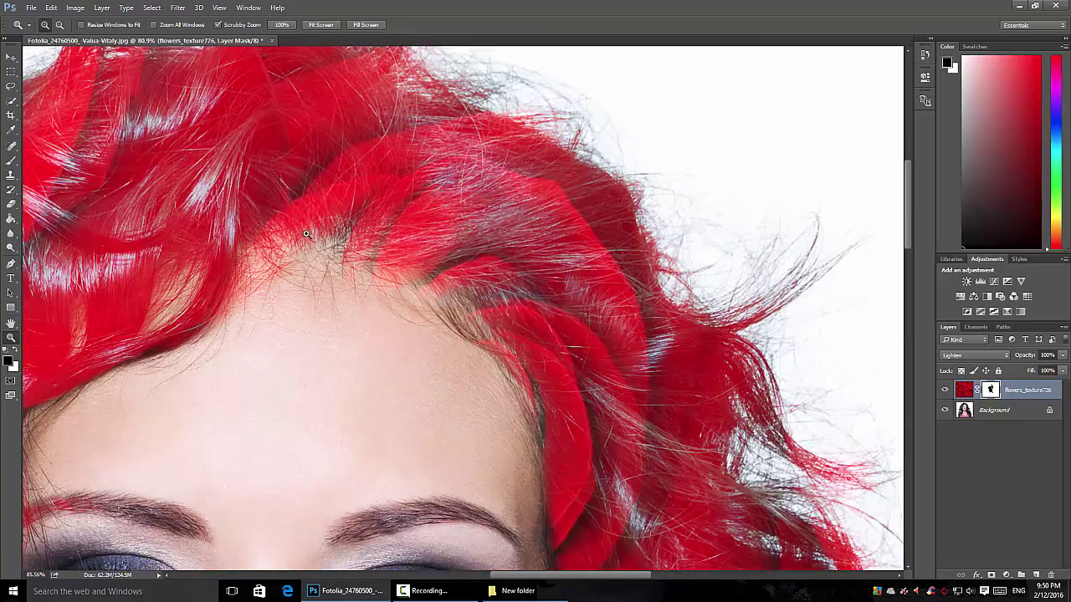
key(b)
Step: Check the whole face, then bring the 6987173-pink-flowers-desktop image into the portrait
key(z)
scroll(326, 360, down, 2)
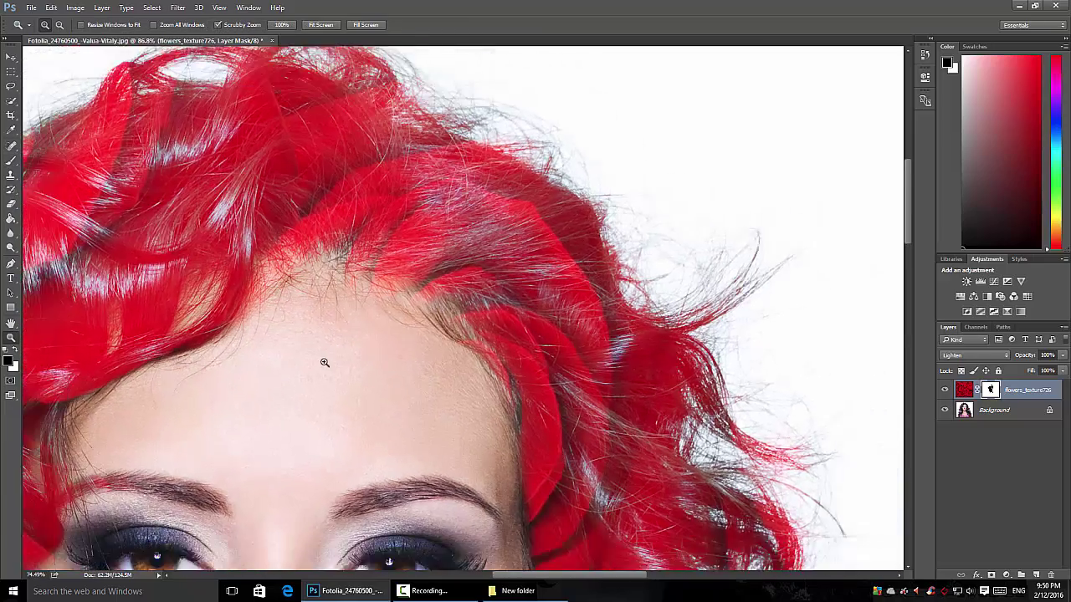
scroll(354, 410, down, 2)
scroll(385, 427, down, 3)
scroll(402, 418, down, 2)
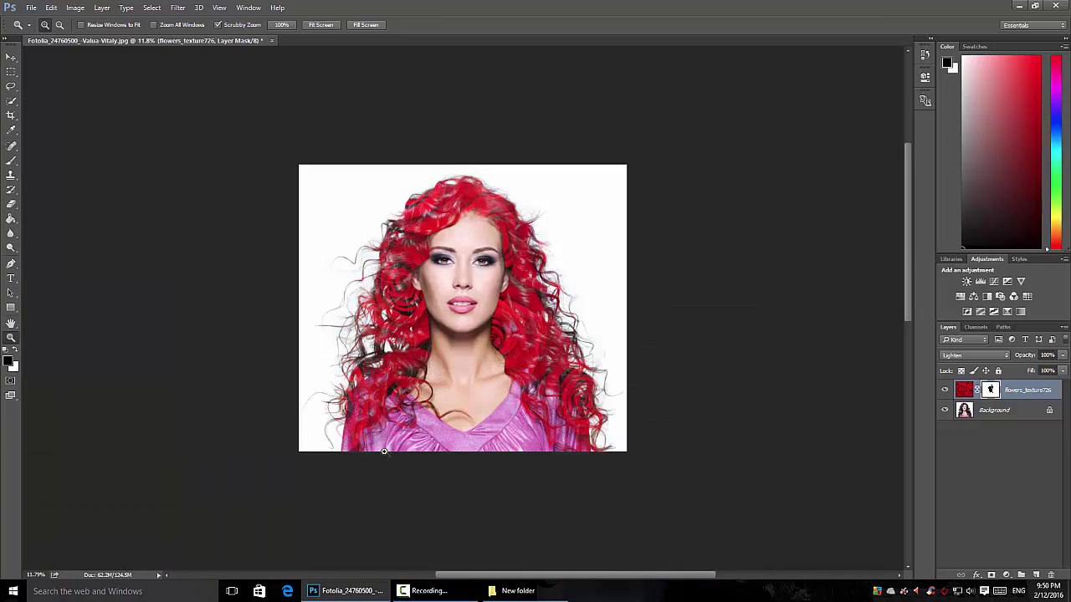
scroll(465, 394, up, 1)
scroll(463, 395, up, 2)
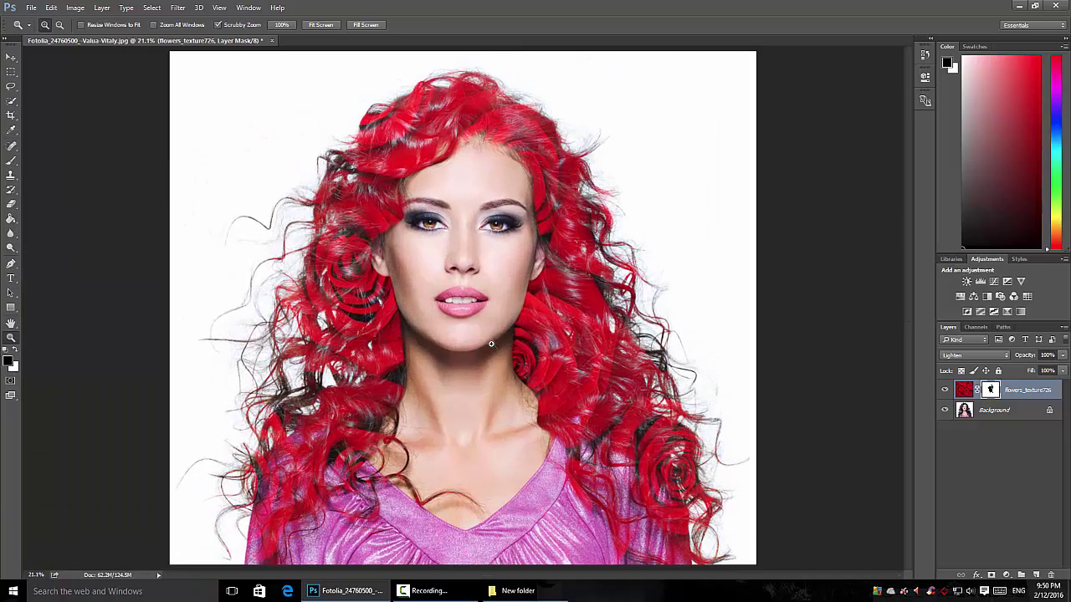
scroll(491, 343, up, 1)
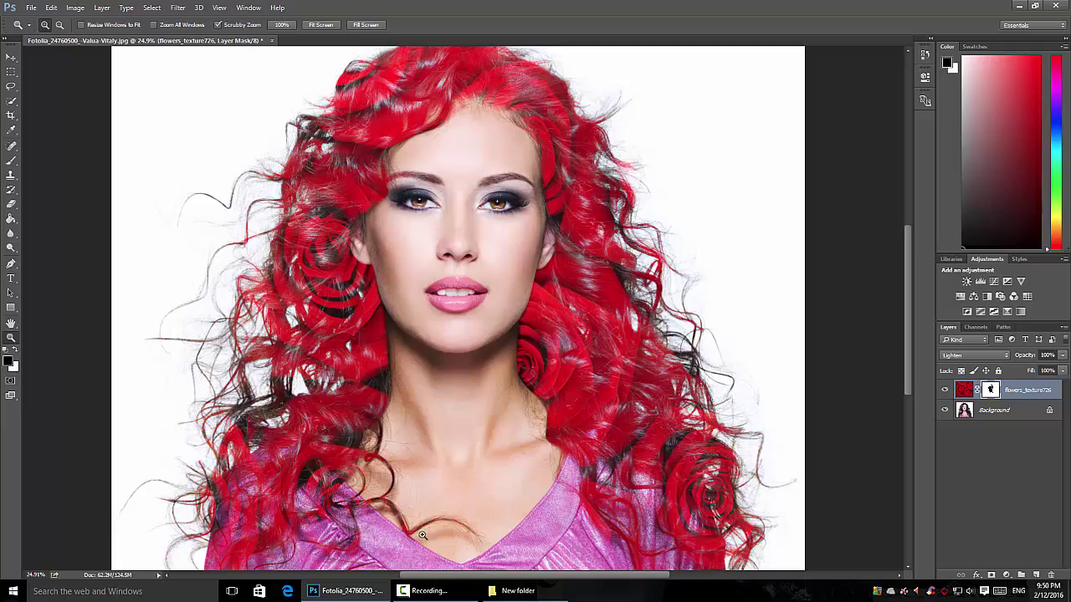
scroll(452, 502, up, 2)
scroll(481, 474, up, 1)
scroll(473, 481, down, 1)
scroll(450, 499, down, 1)
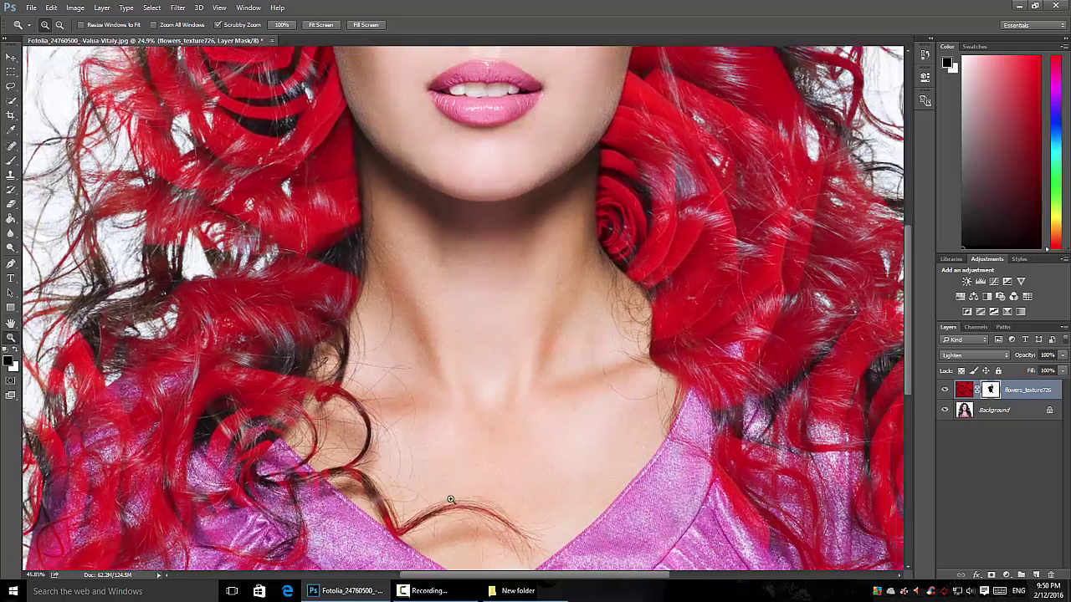
scroll(450, 500, down, 2)
scroll(469, 449, down, 1)
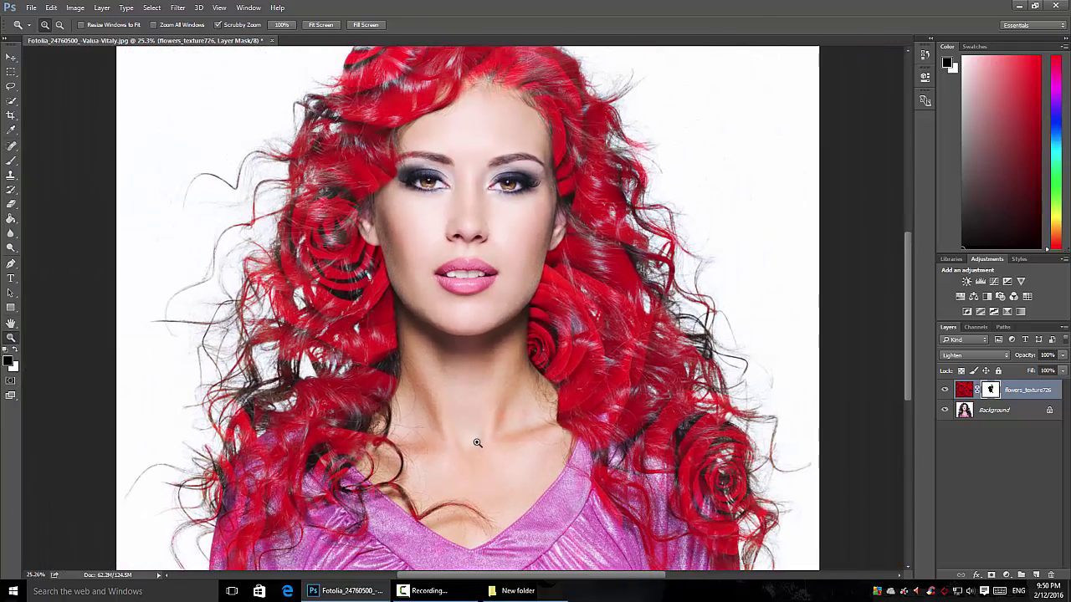
scroll(476, 442, down, 1)
click(533, 587)
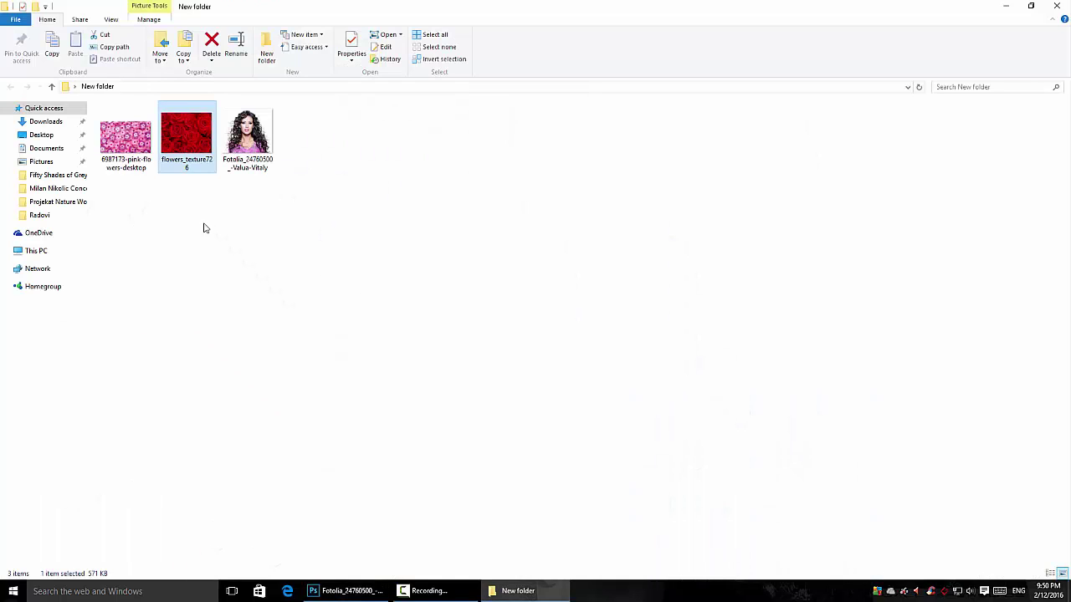
mouse_move(126, 139)
mouse_down()
mouse_move(397, 473)
mouse_move(404, 423)
mouse_up()
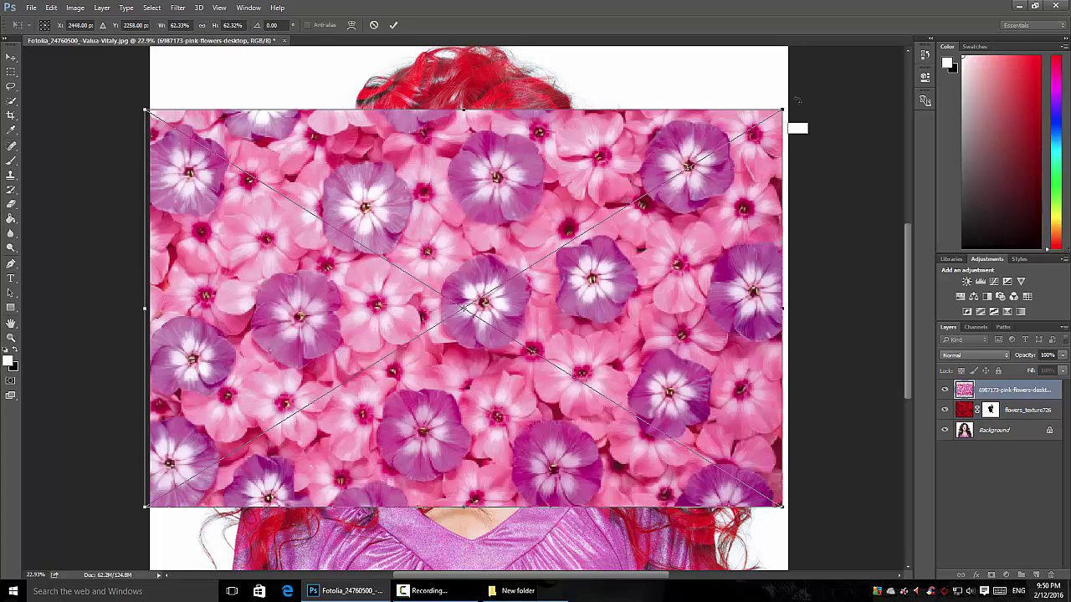
Step: Rotate the pink flowers layer upright, scale it to about 42.5% over the face, and commit it
mouse_move(765, 94)
mouse_down()
mouse_move(382, 155)
mouse_move(405, 164)
mouse_up()
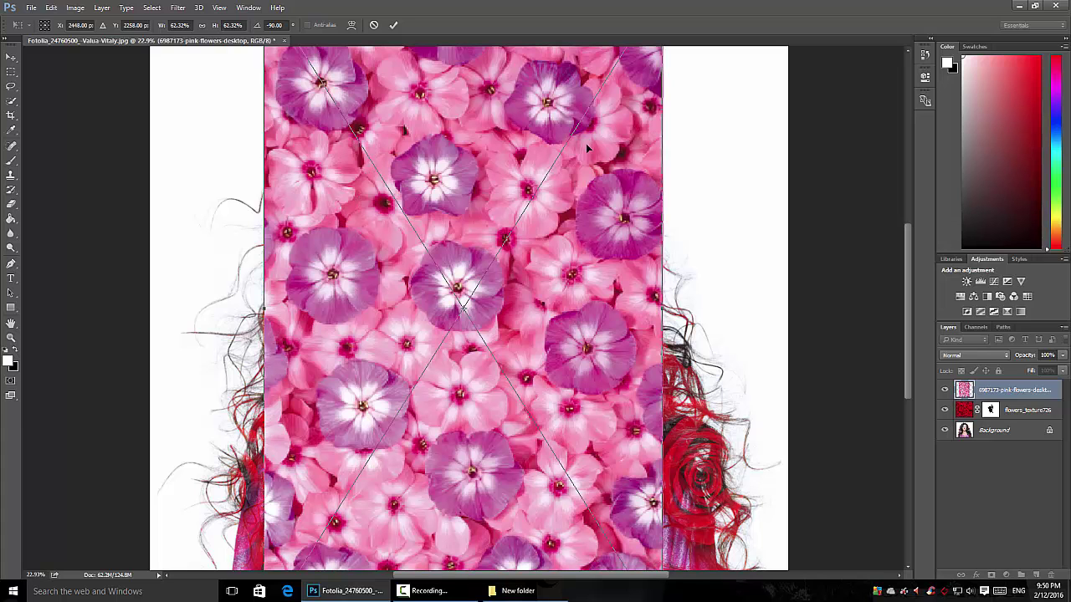
drag(586, 148, 588, 174)
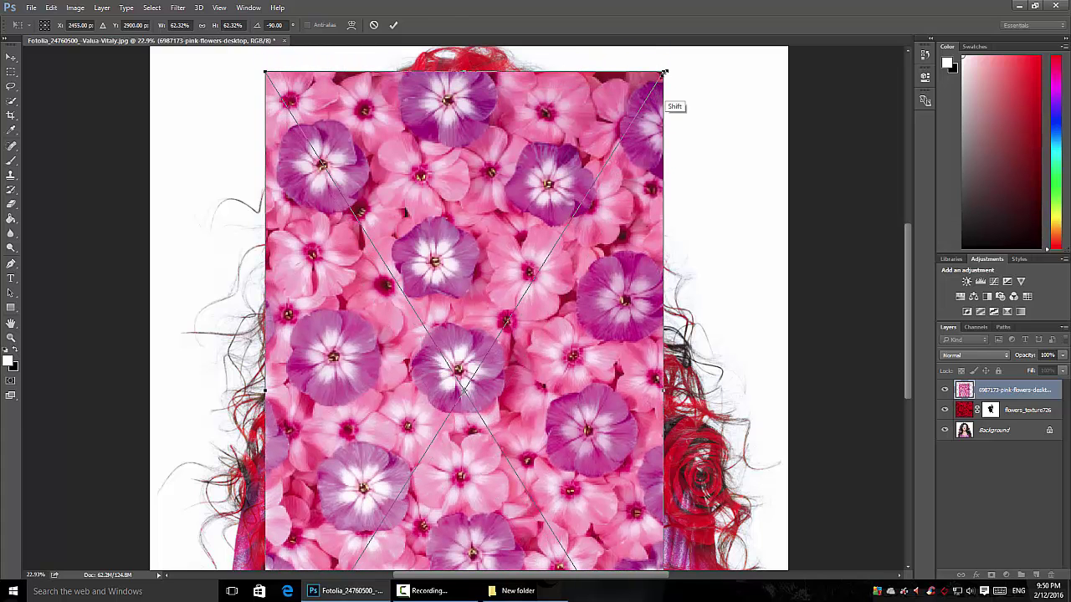
drag(664, 74, 568, 290)
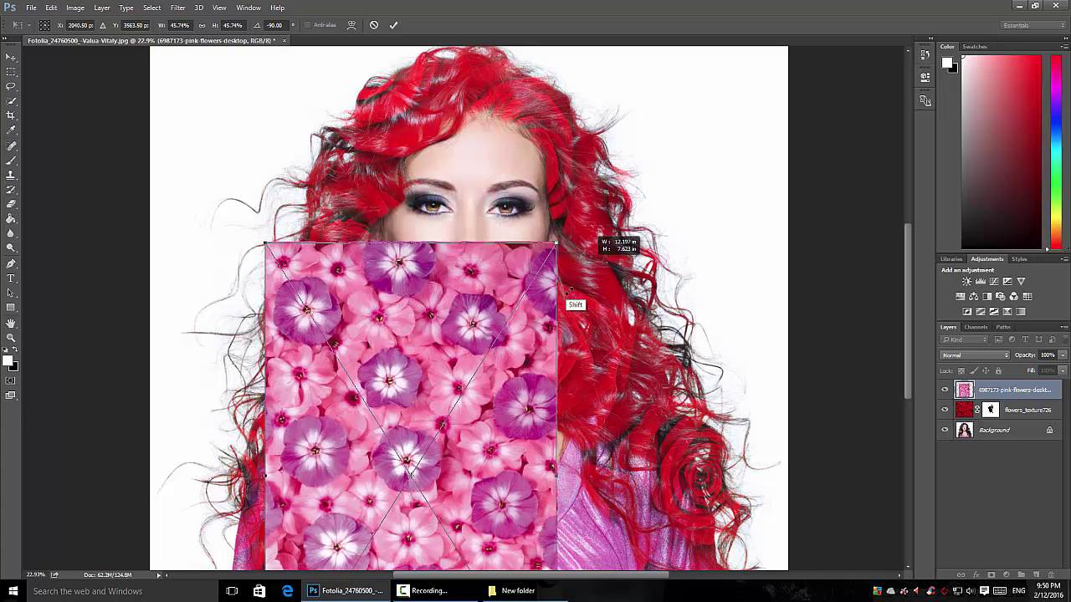
drag(529, 384, 588, 192)
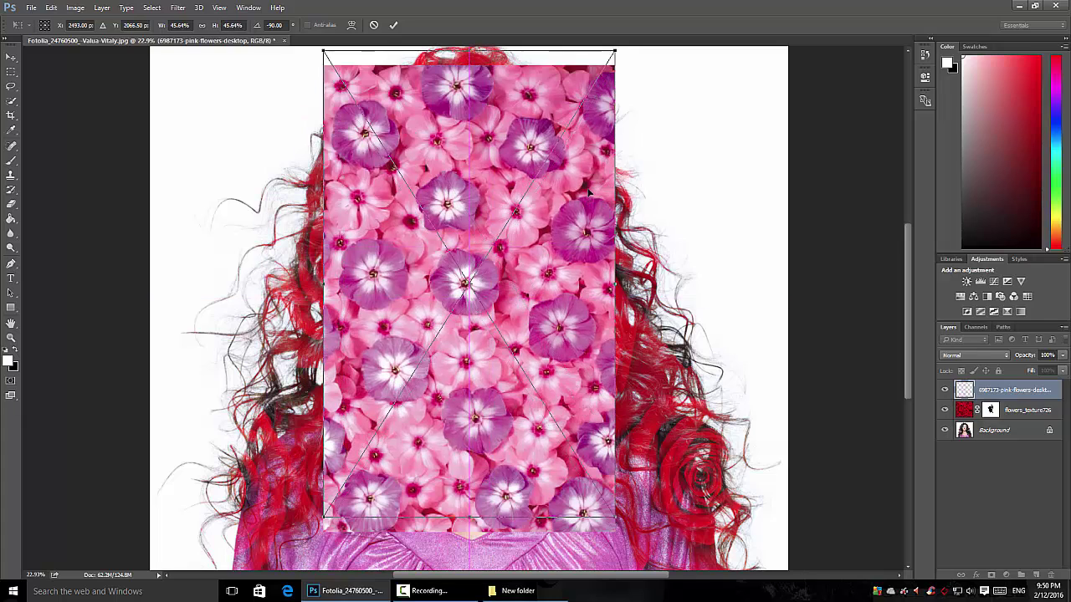
drag(615, 51, 588, 99)
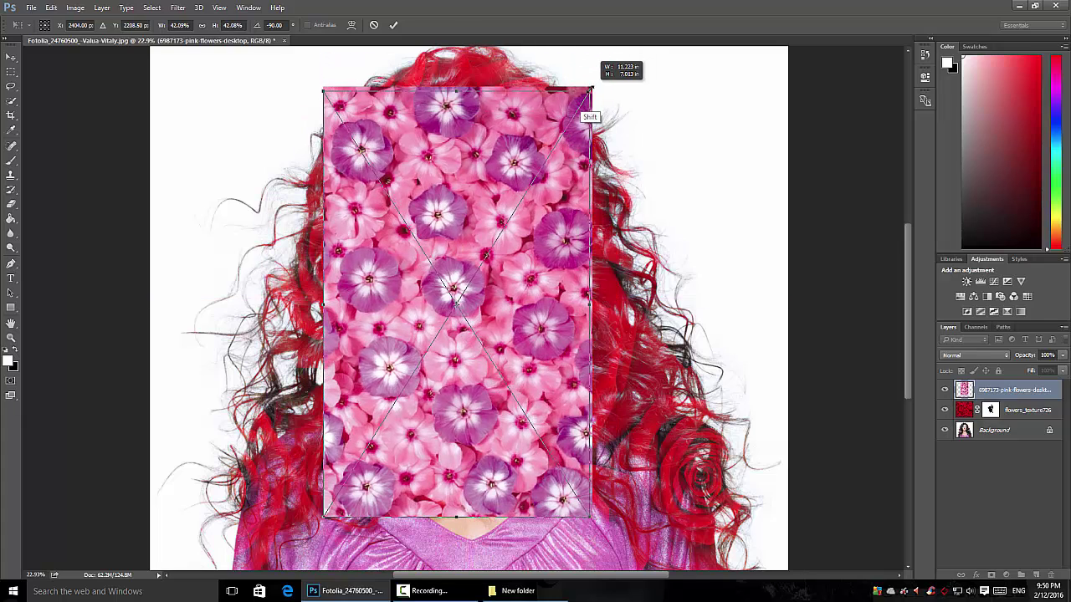
drag(545, 282, 557, 300)
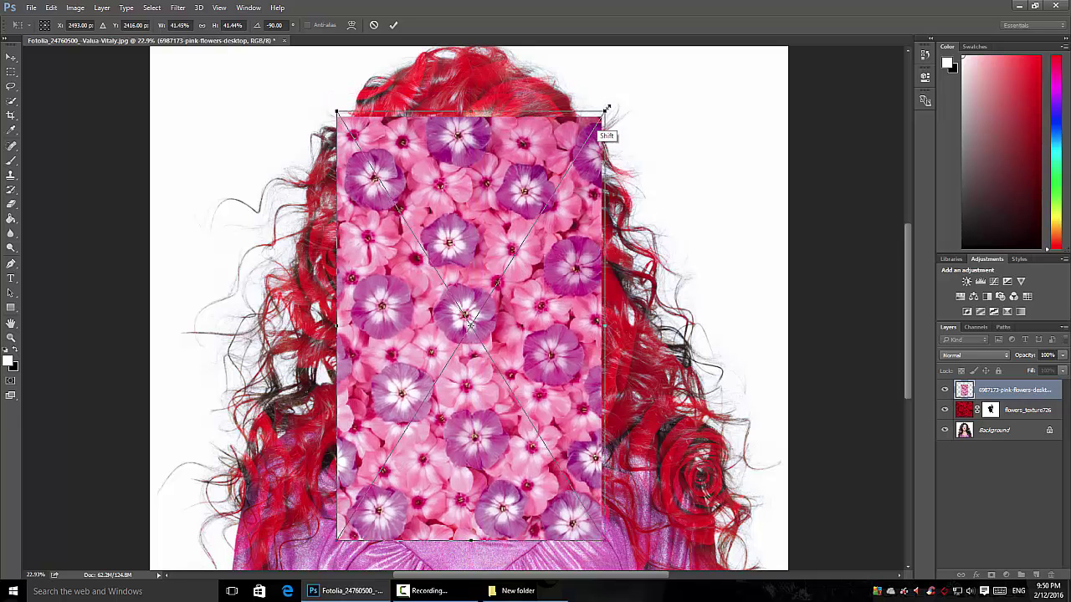
drag(600, 119, 608, 106)
drag(556, 285, 554, 286)
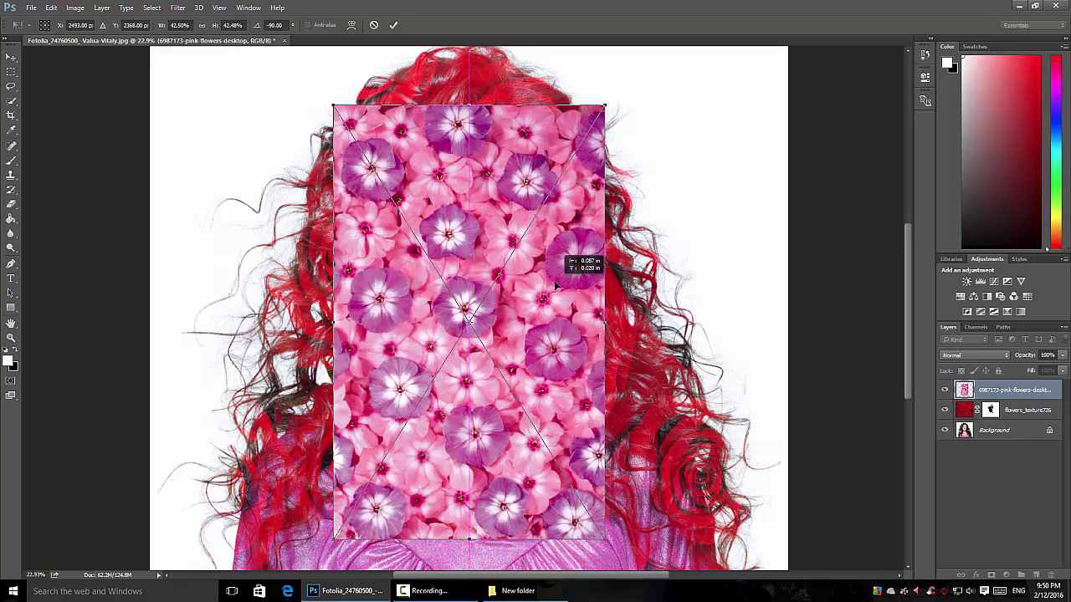
click(10, 161)
click(491, 225)
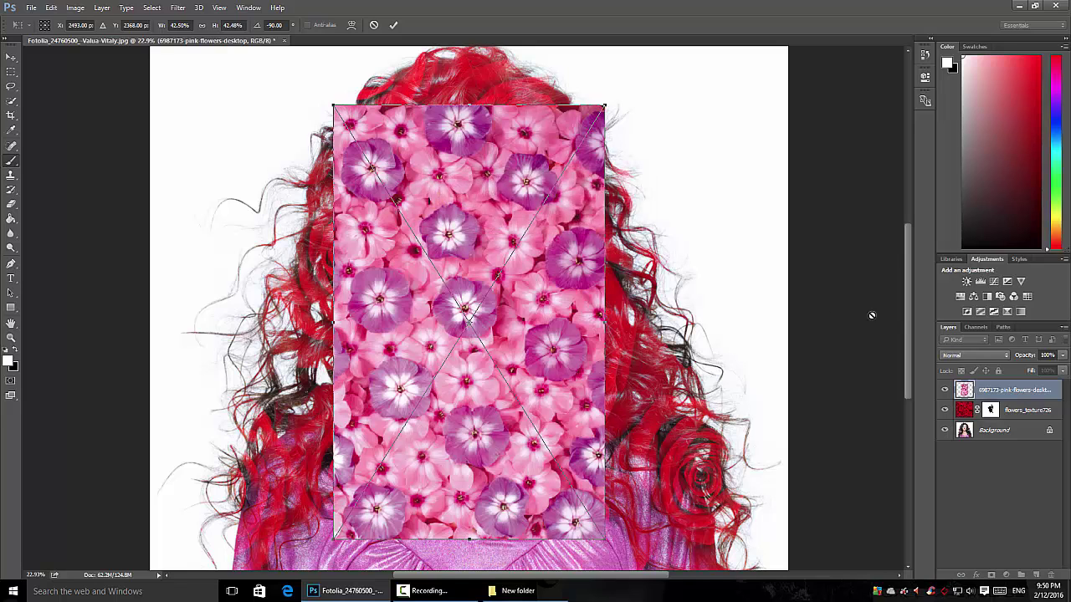
Step: Set the pink flowers layer to Overlay blend mode and rasterize it
click(951, 357)
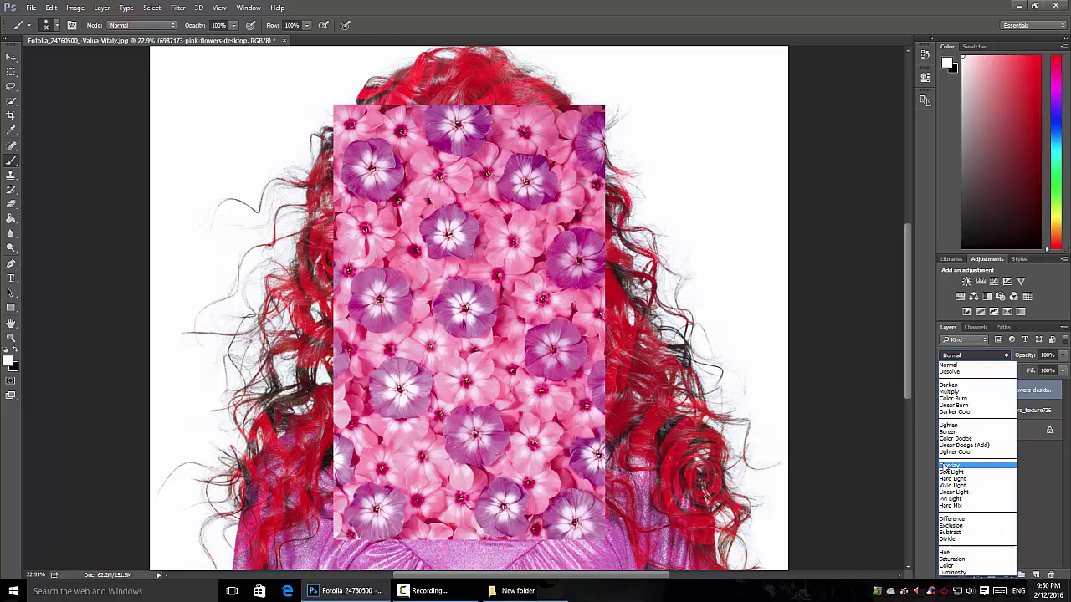
click(948, 465)
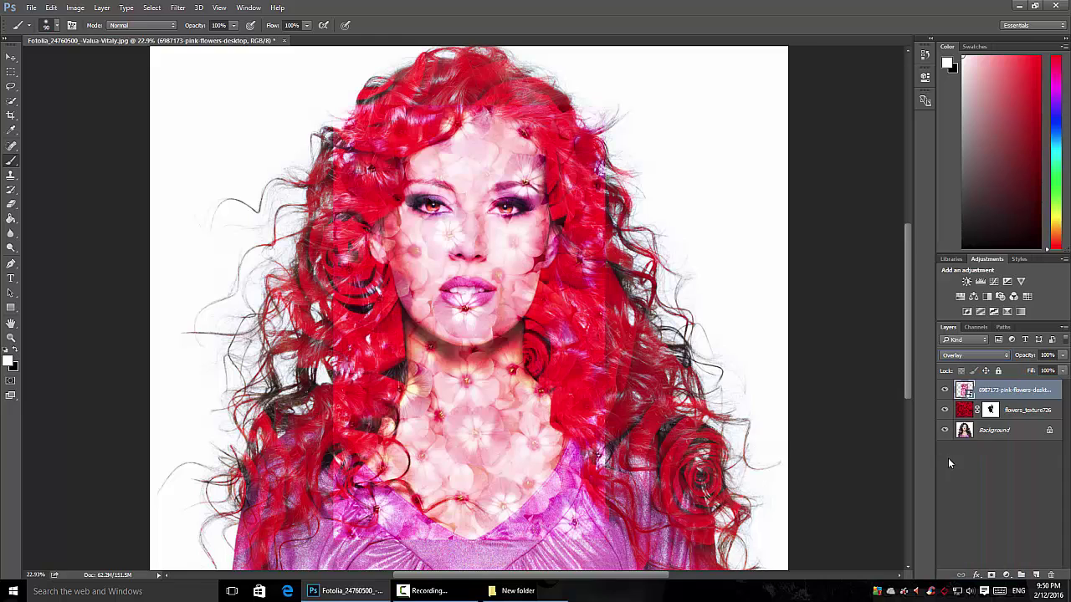
click(502, 227)
click(512, 234)
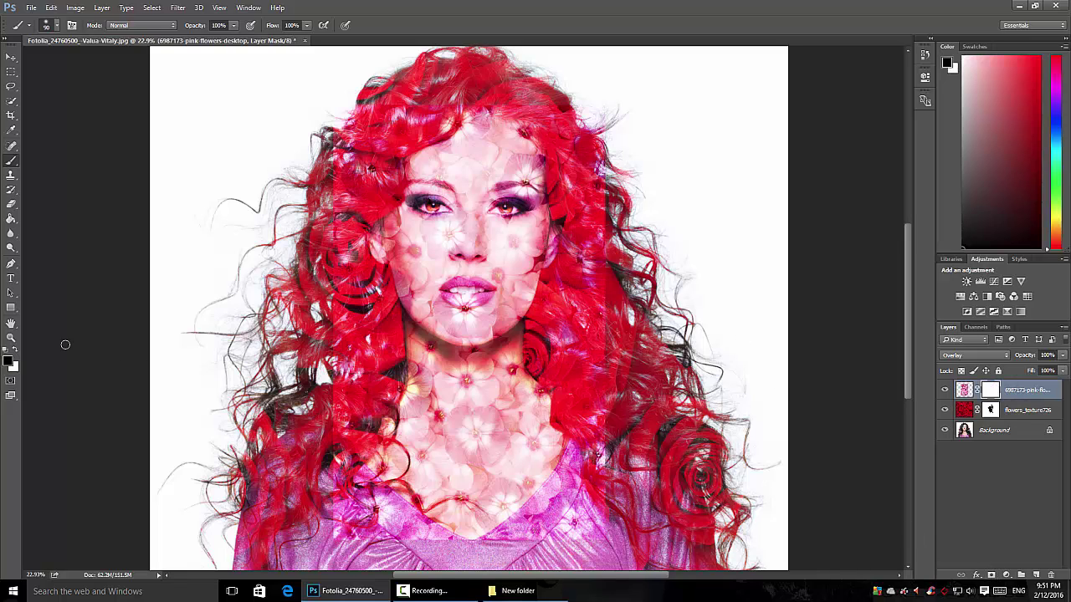
Step: Fill the flowers layer mask with black using the Paint Bucket to hide the flowers
click(12, 220)
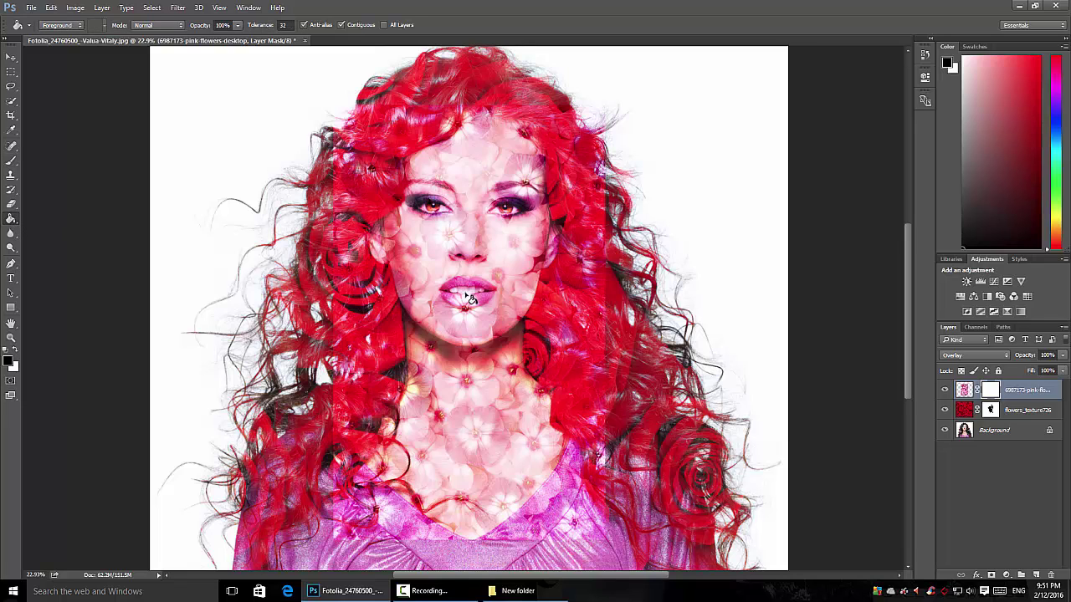
click(505, 337)
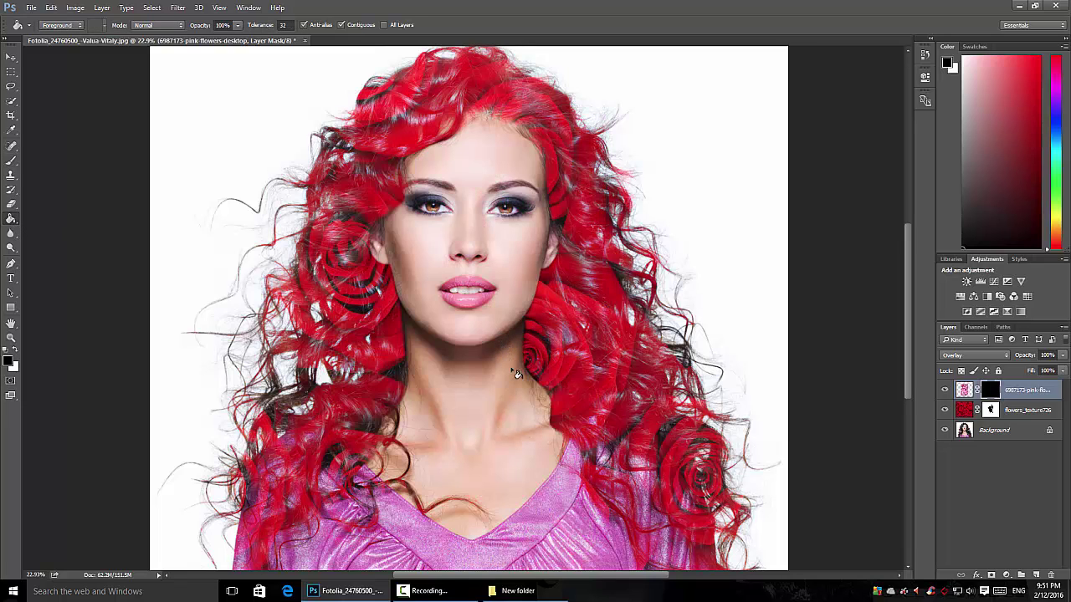
key(z)
mouse_move(512, 491)
mouse_down()
mouse_move(538, 491)
mouse_move(527, 490)
mouse_up()
Step: Paint white on the mask to reveal flowers over the neck from chin to collarbone
key(b)
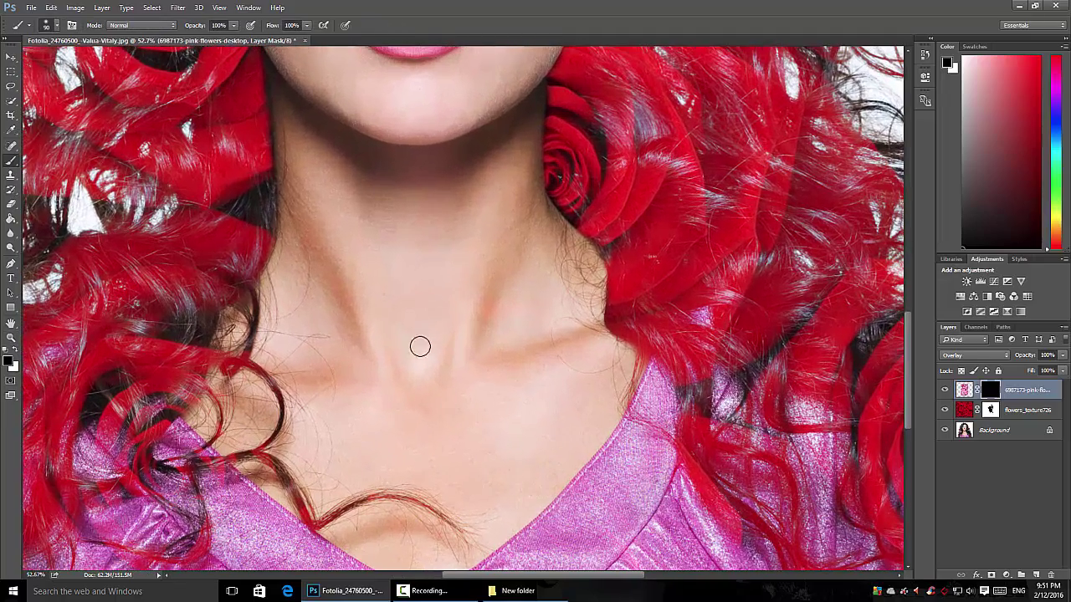
drag(431, 341, 431, 354)
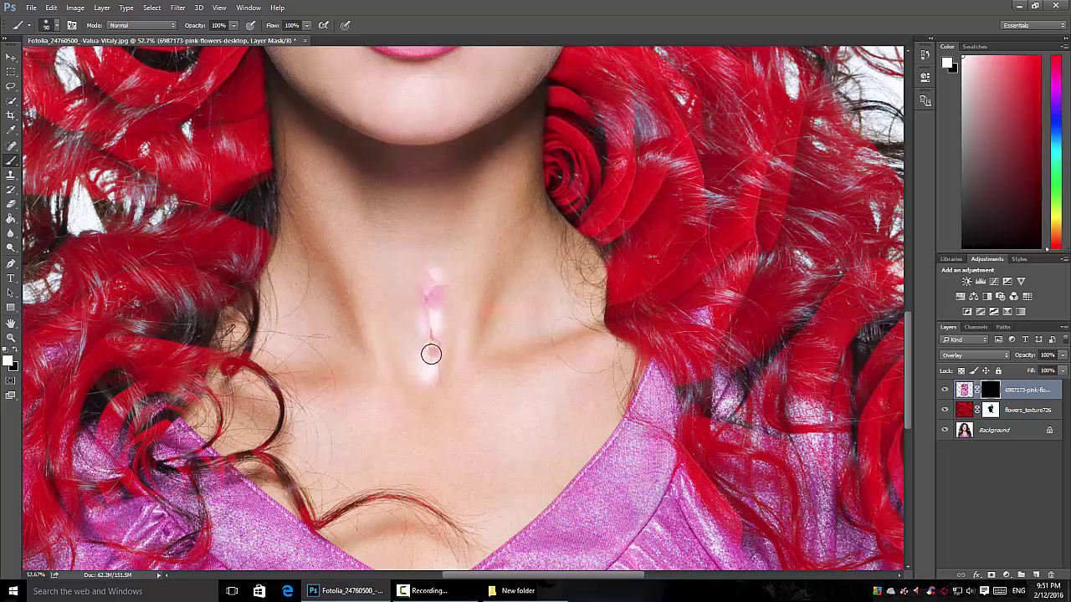
drag(449, 312, 474, 303)
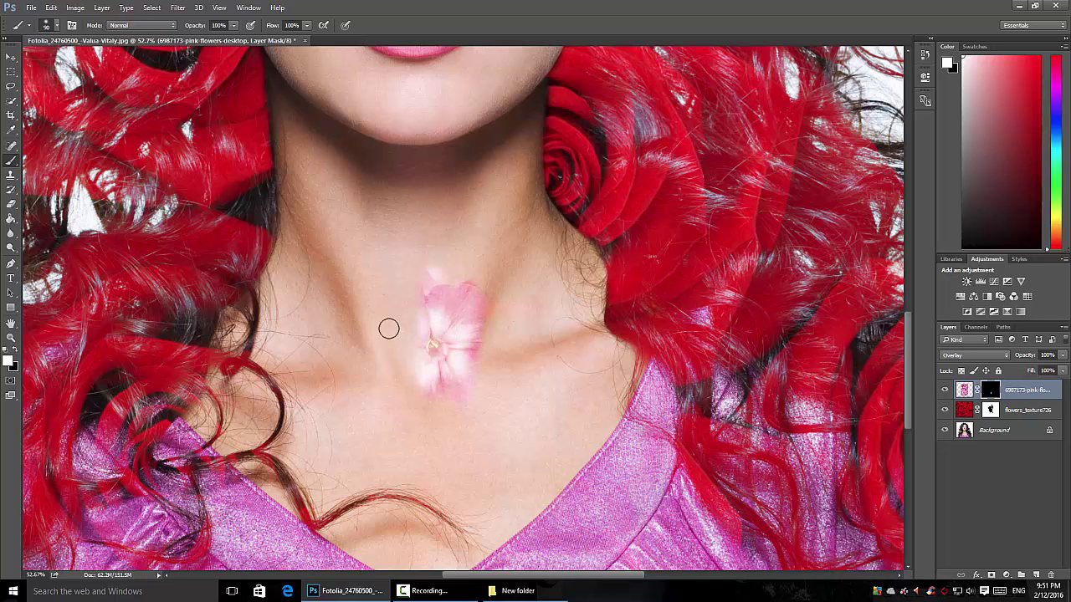
mouse_move(407, 266)
mouse_down()
mouse_move(418, 235)
mouse_move(459, 227)
mouse_move(480, 342)
mouse_move(517, 389)
mouse_move(523, 340)
mouse_move(390, 360)
mouse_move(349, 335)
mouse_move(348, 245)
mouse_move(377, 139)
mouse_move(411, 150)
mouse_move(466, 222)
mouse_move(484, 199)
mouse_move(480, 242)
mouse_move(502, 292)
mouse_move(526, 301)
mouse_move(432, 260)
mouse_move(373, 183)
mouse_up()
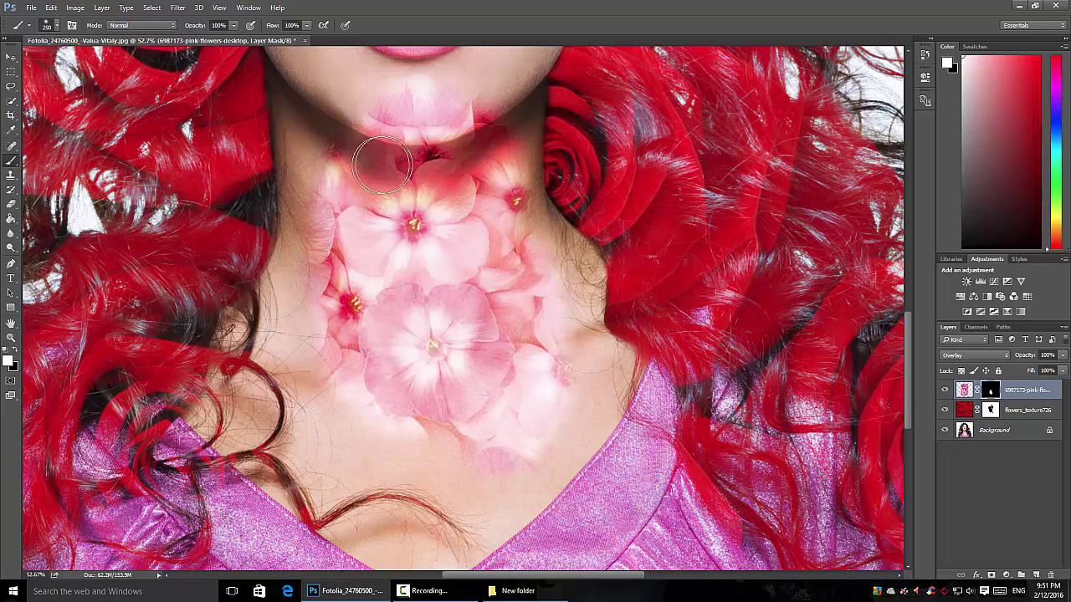
Step: Zoom in on the chin and reveal flowers along the jawline with a 150 brush
key(z)
drag(454, 100, 434, 158)
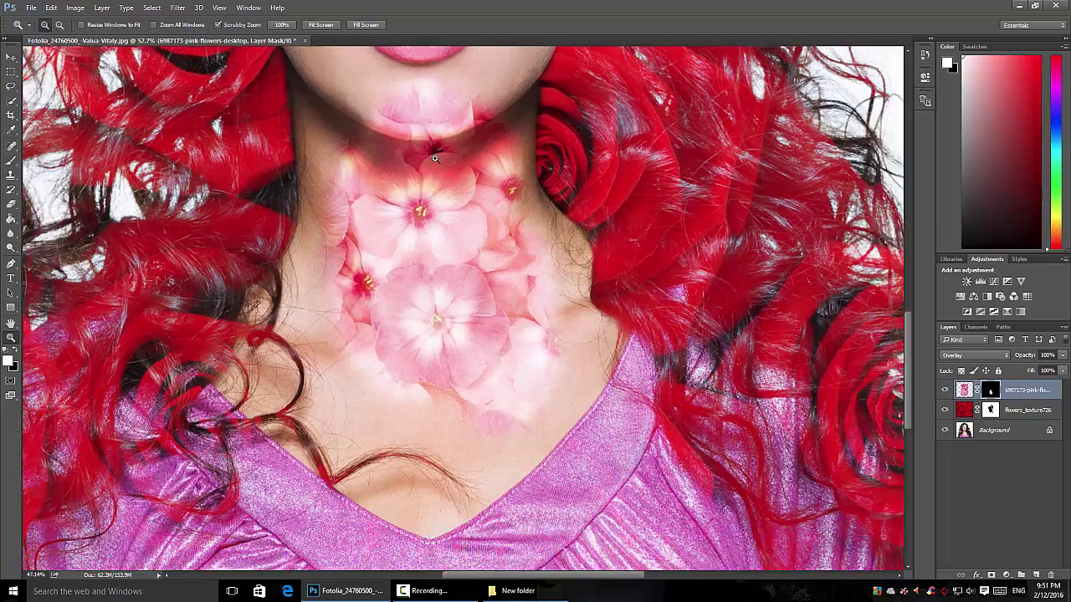
key(ctrl+0)
click(484, 251)
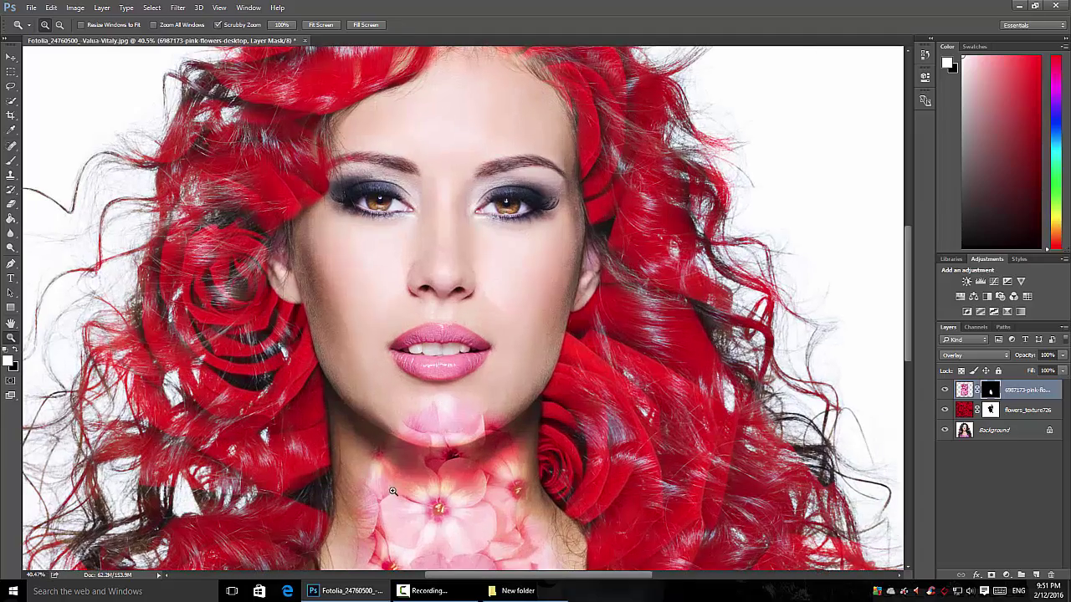
click(360, 504)
click(375, 445)
click(375, 445)
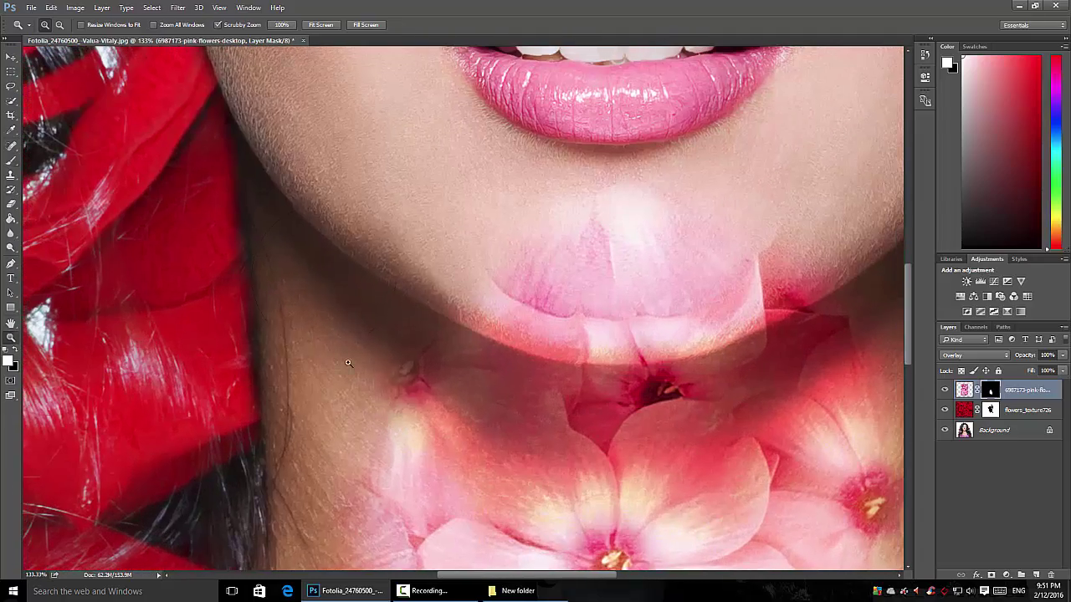
key(b)
key(bracketleft)
key(bracketleft)
mouse_move(358, 251)
mouse_down()
mouse_move(477, 382)
mouse_move(353, 393)
mouse_move(330, 239)
mouse_move(354, 291)
mouse_move(358, 258)
mouse_move(406, 184)
mouse_move(318, 258)
mouse_up()
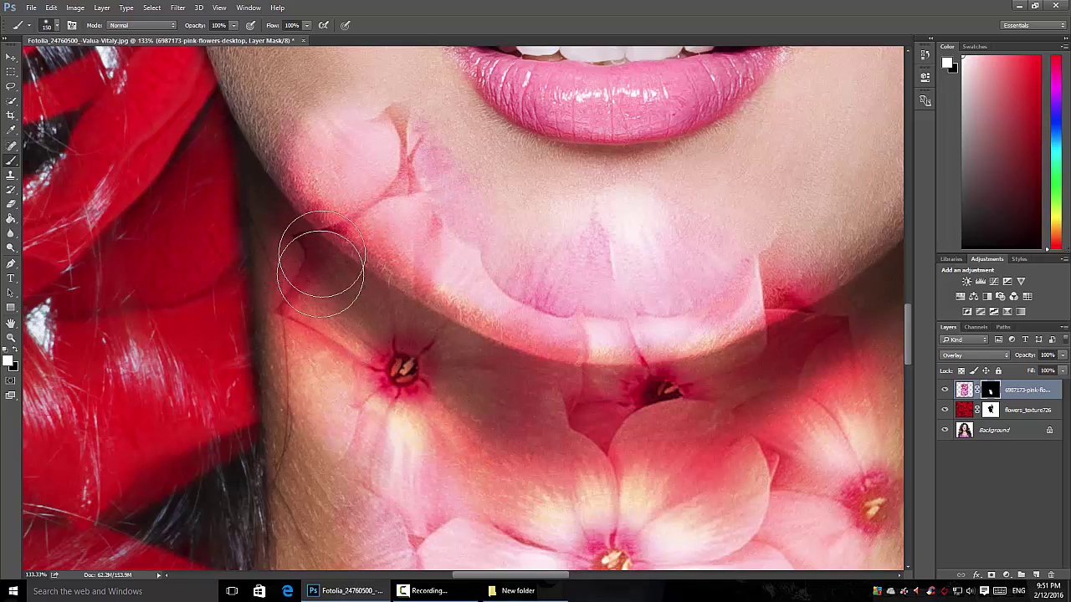
Step: With a 70 brush, reveal flowers along the left neck edge and lower-left neck
key(bracketleft)
key(bracketleft)
key(bracketleft)
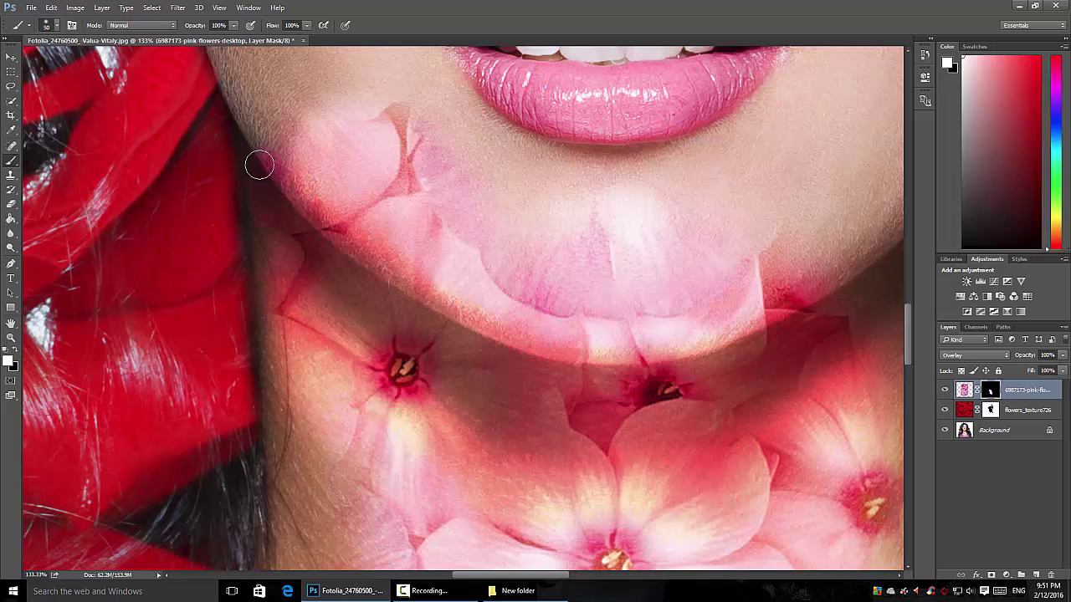
drag(277, 287, 294, 437)
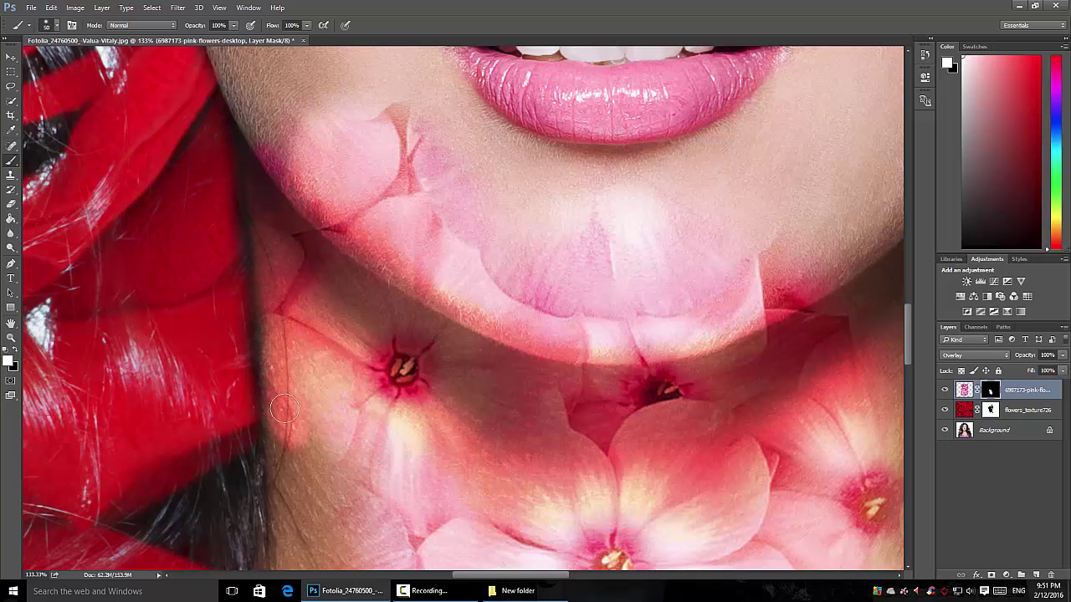
mouse_move(323, 484)
mouse_down()
mouse_move(335, 552)
mouse_move(290, 459)
mouse_move(309, 566)
mouse_move(513, 444)
mouse_move(388, 415)
mouse_up()
key(z)
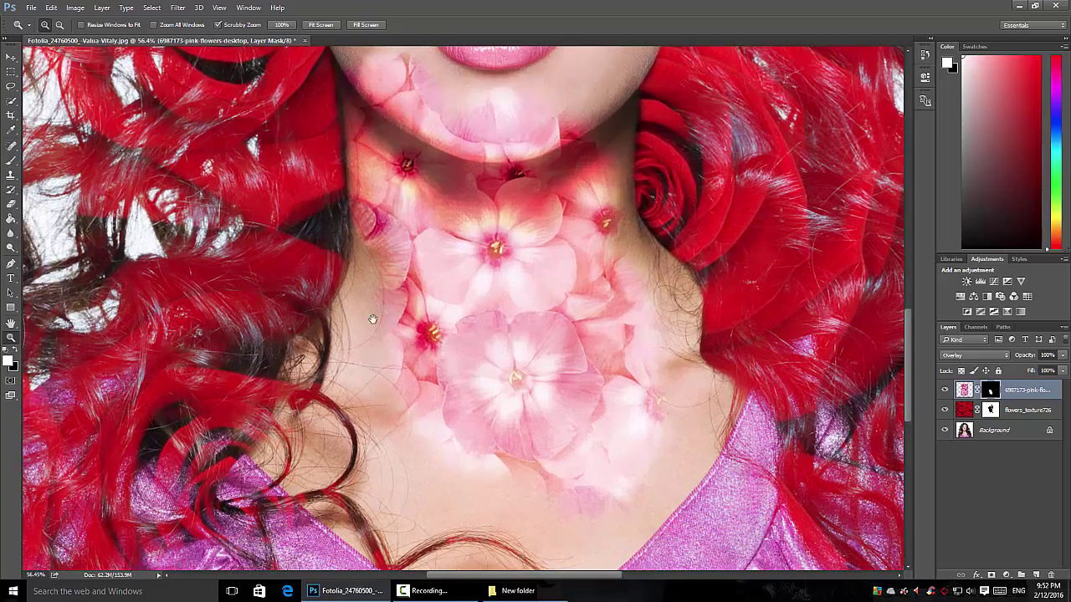
Step: Reveal the flower texture on the left of the neck and the upper chest below the hair curl
mouse_move(372, 323)
mouse_down()
mouse_move(385, 303)
mouse_move(402, 304)
mouse_up()
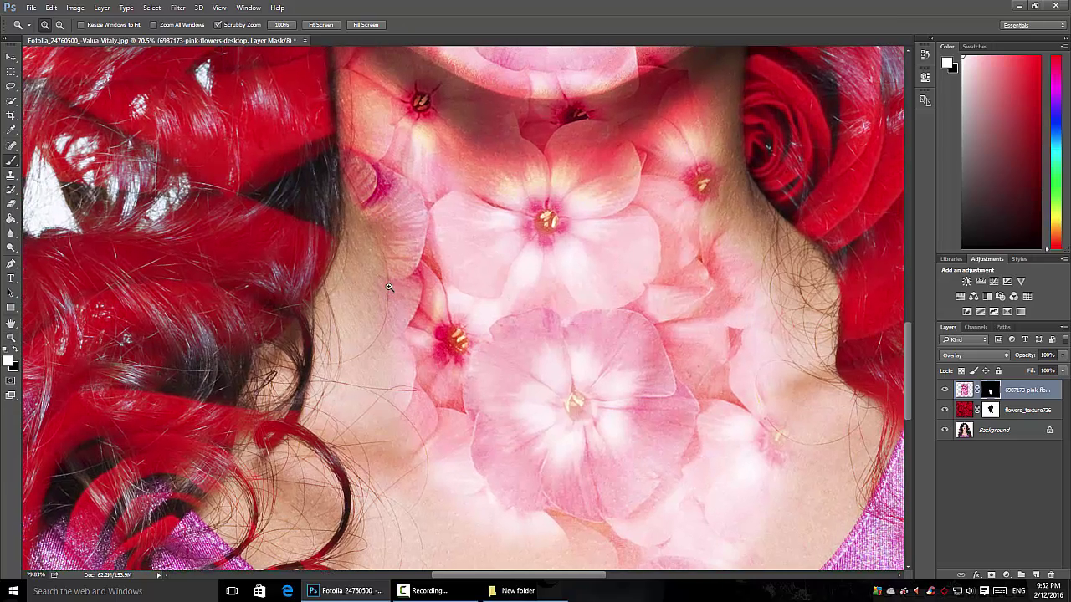
key(b)
drag(360, 214, 351, 284)
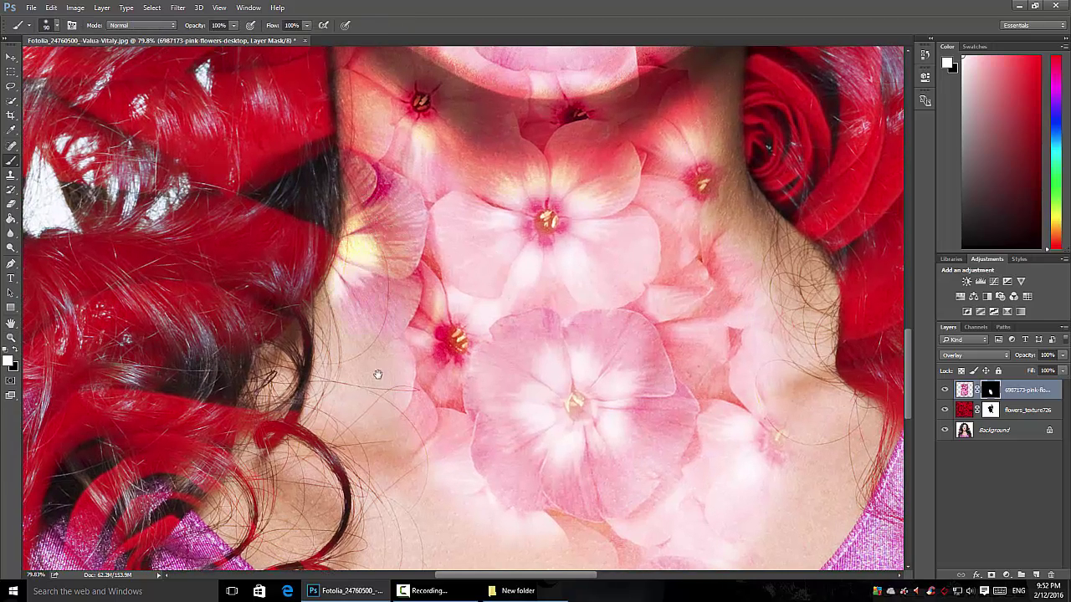
mouse_move(377, 374)
mouse_down()
mouse_move(394, 231)
mouse_move(371, 210)
mouse_up()
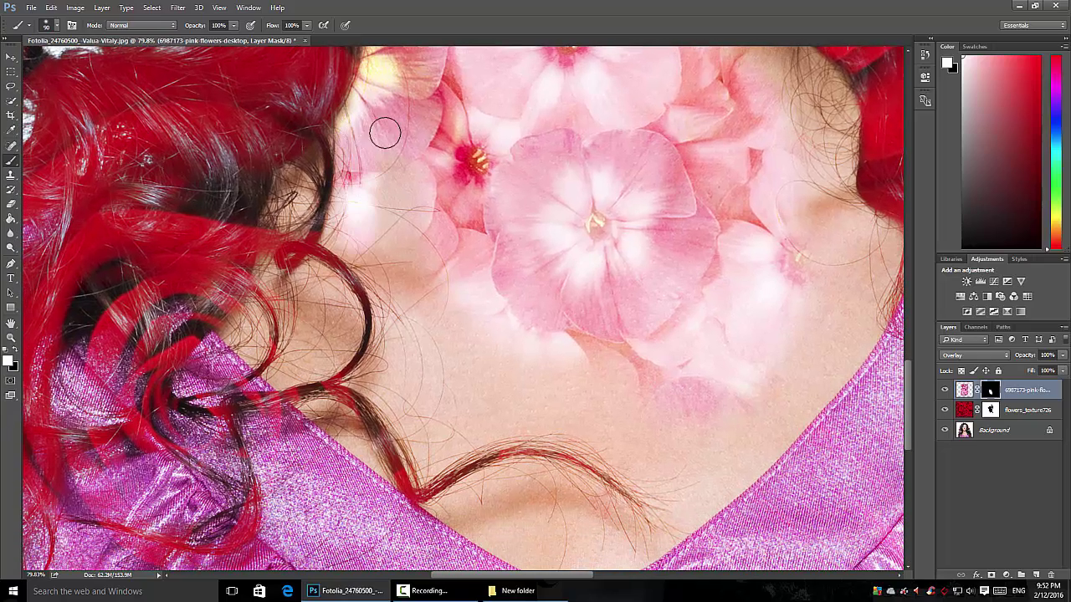
mouse_move(384, 132)
mouse_down()
mouse_move(409, 175)
mouse_move(377, 248)
mouse_move(382, 290)
mouse_move(462, 374)
mouse_move(469, 415)
mouse_move(543, 377)
mouse_move(632, 419)
mouse_move(593, 430)
mouse_up()
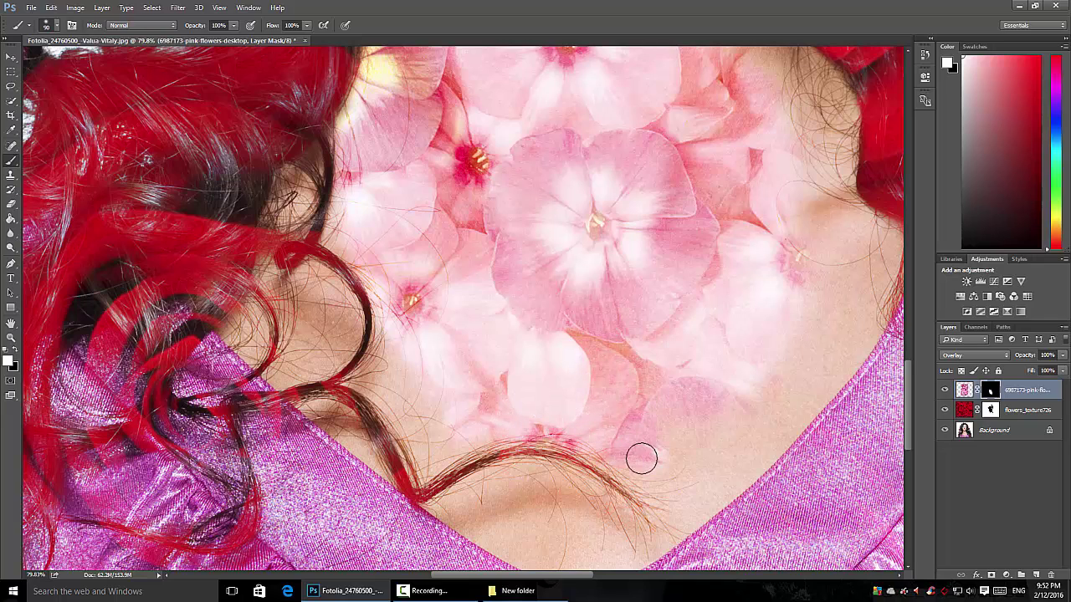
mouse_move(641, 458)
mouse_down()
mouse_move(511, 490)
mouse_move(547, 490)
mouse_up()
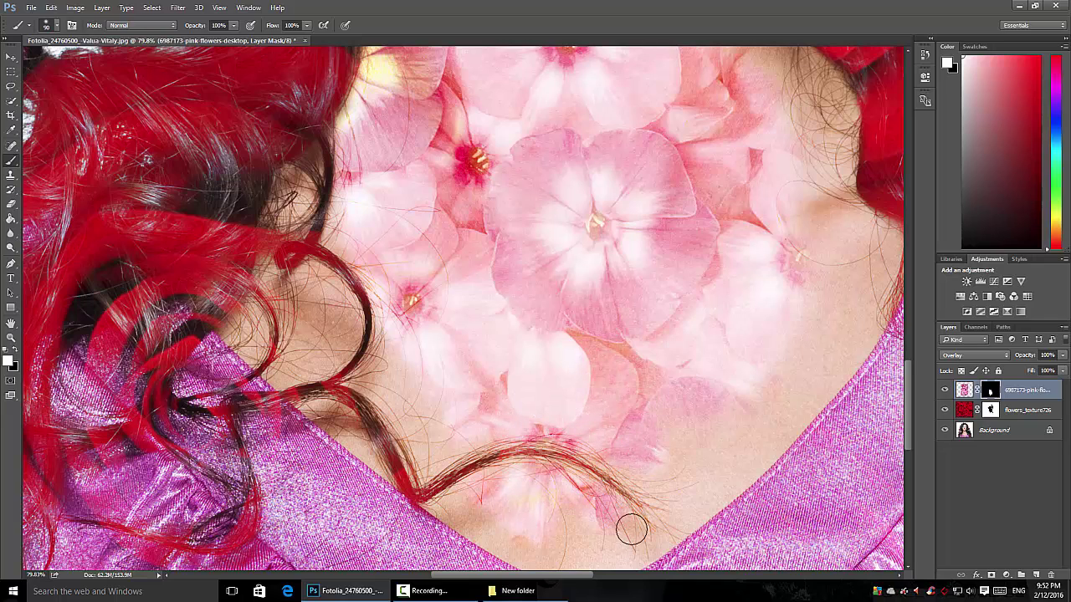
Step: Extend the flowers across the right of the chest down to the top's neckline
mouse_move(785, 409)
mouse_down()
mouse_move(824, 349)
mouse_move(745, 349)
mouse_move(869, 275)
mouse_move(839, 222)
mouse_move(792, 194)
mouse_up()
drag(672, 488, 639, 350)
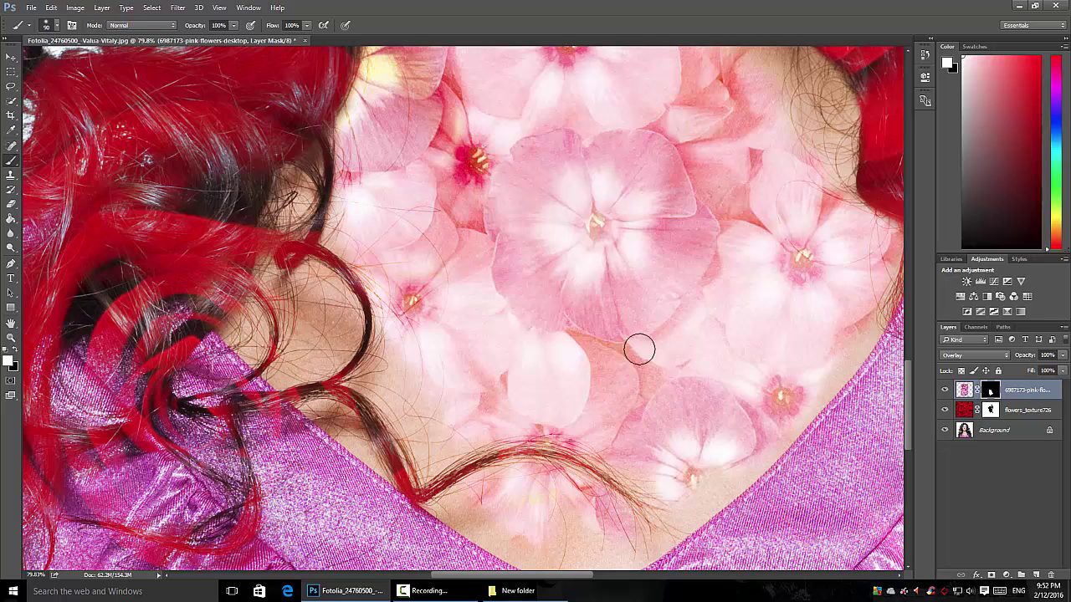
drag(771, 435, 820, 389)
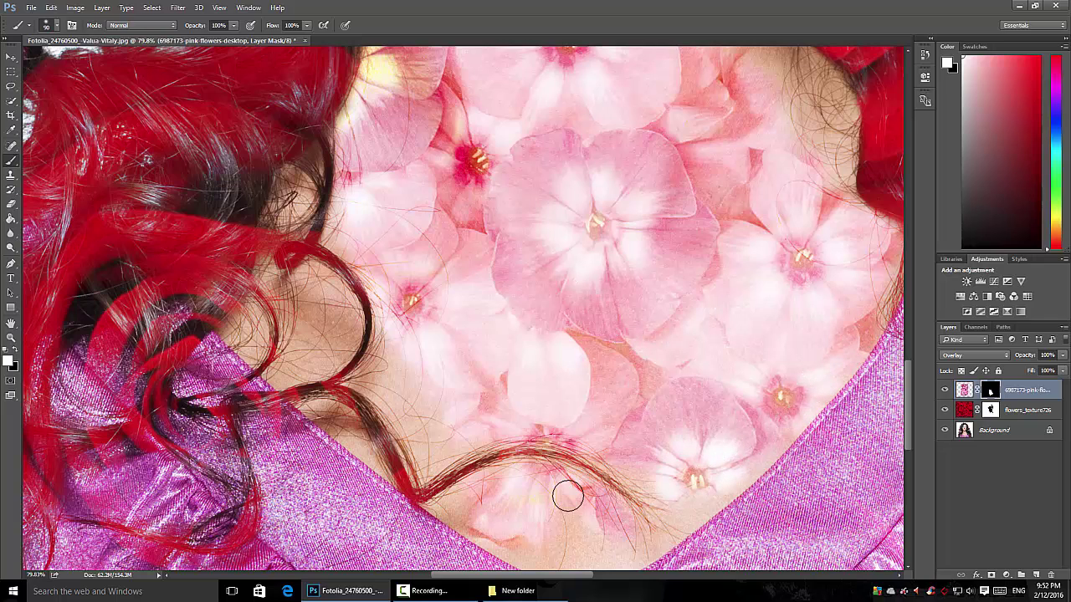
scroll(577, 418, down, 5)
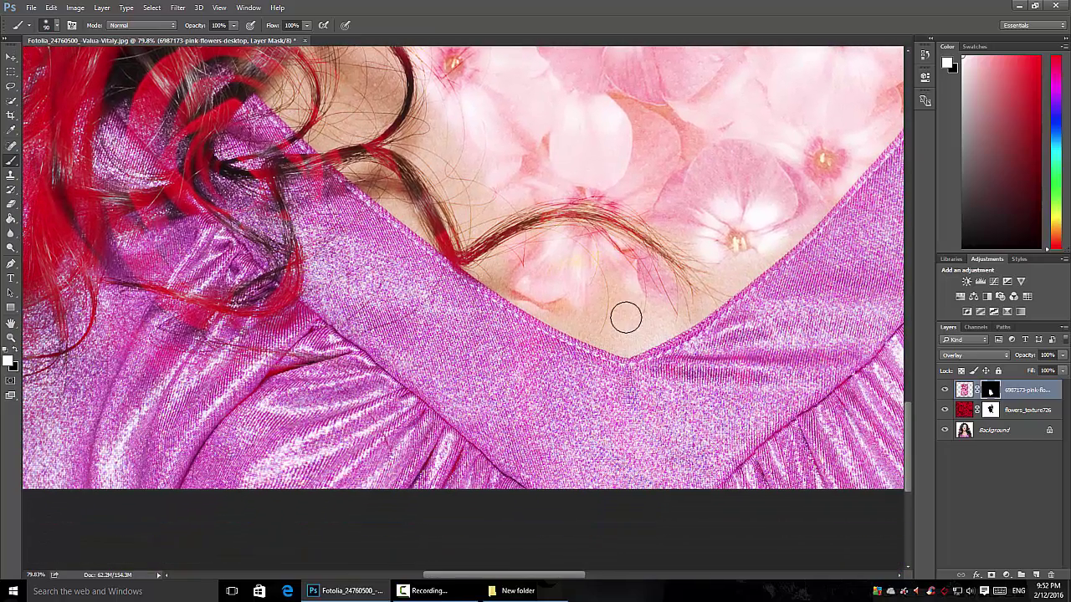
drag(626, 317, 622, 282)
drag(759, 260, 704, 233)
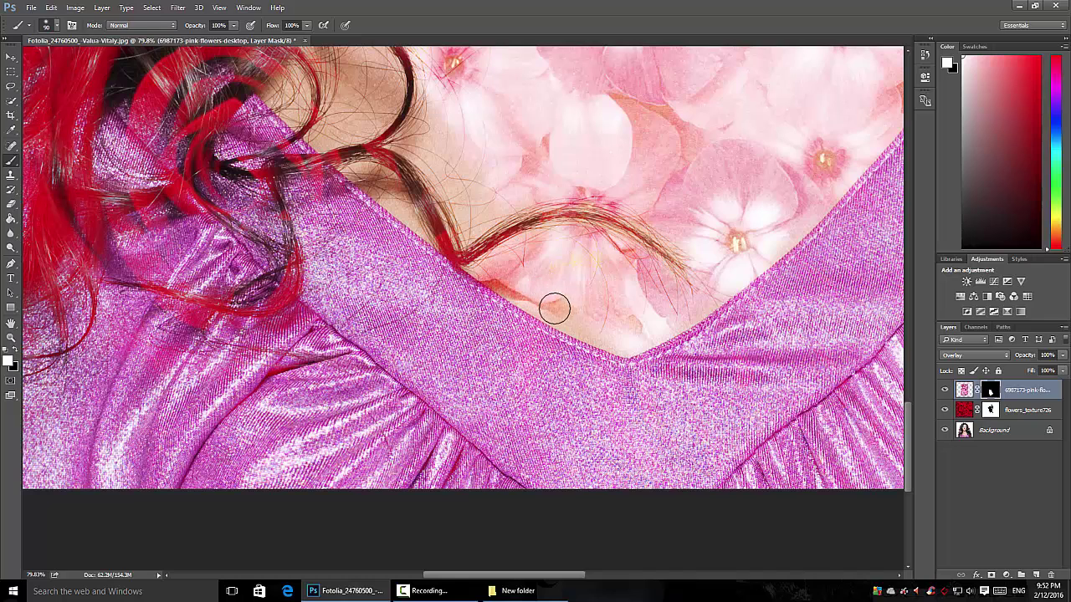
drag(451, 121, 438, 153)
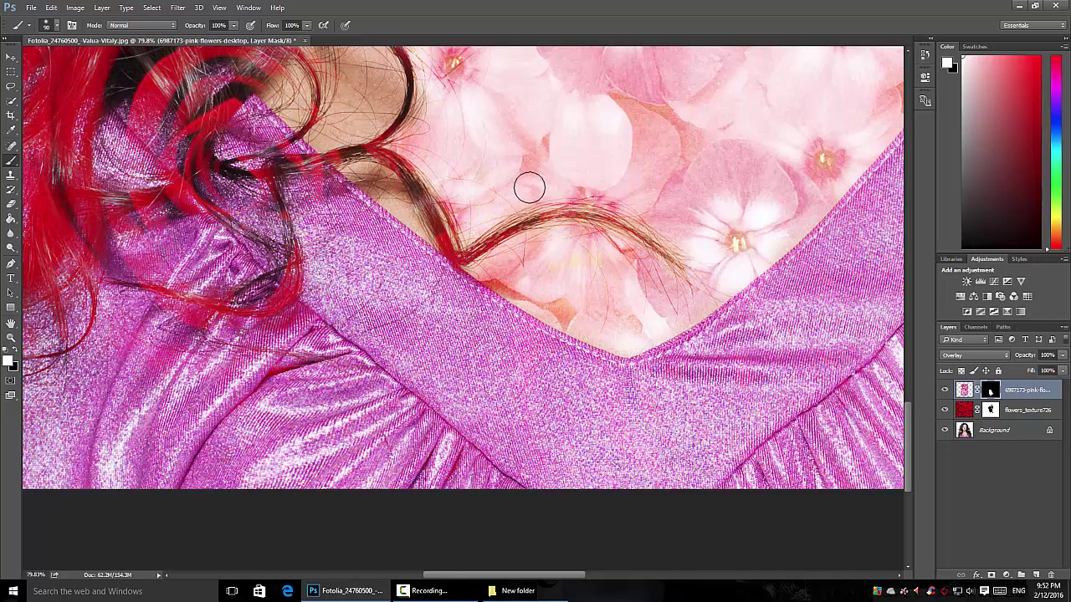
Step: Zoom in and reveal flowers in the gaps between hair strands and the skin left of them
mouse_move(410, 131)
mouse_down()
mouse_move(435, 158)
mouse_move(435, 197)
mouse_move(485, 154)
mouse_up()
key(z)
key(b)
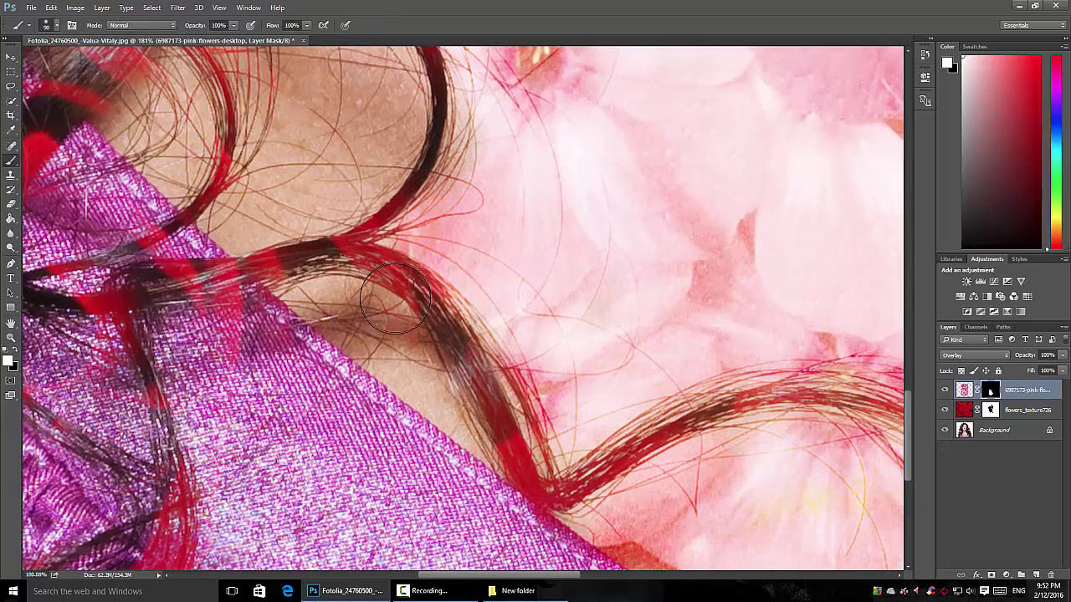
mouse_move(346, 309)
mouse_down()
mouse_move(335, 306)
mouse_move(368, 301)
mouse_move(421, 383)
mouse_up()
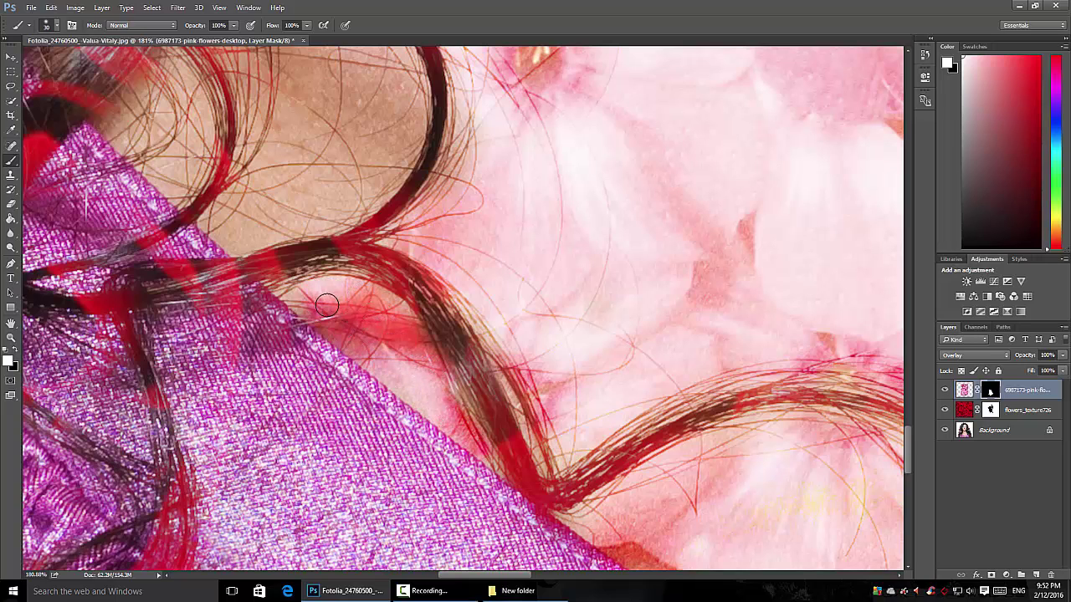
mouse_move(333, 120)
mouse_down()
mouse_move(376, 89)
mouse_move(401, 112)
mouse_move(281, 171)
mouse_move(287, 184)
mouse_move(343, 184)
mouse_move(396, 124)
mouse_move(352, 128)
mouse_move(359, 259)
mouse_move(306, 268)
mouse_move(281, 385)
mouse_up()
key(bracketright)
key(bracketright)
key(bracketright)
mouse_move(230, 298)
mouse_down()
mouse_move(214, 352)
mouse_move(167, 299)
mouse_move(218, 360)
mouse_move(197, 261)
mouse_move(247, 176)
mouse_move(361, 245)
mouse_up()
Step: With a 45 brush, paint flowers into the skin inside the hair curl and along the hair edge
drag(387, 122, 399, 372)
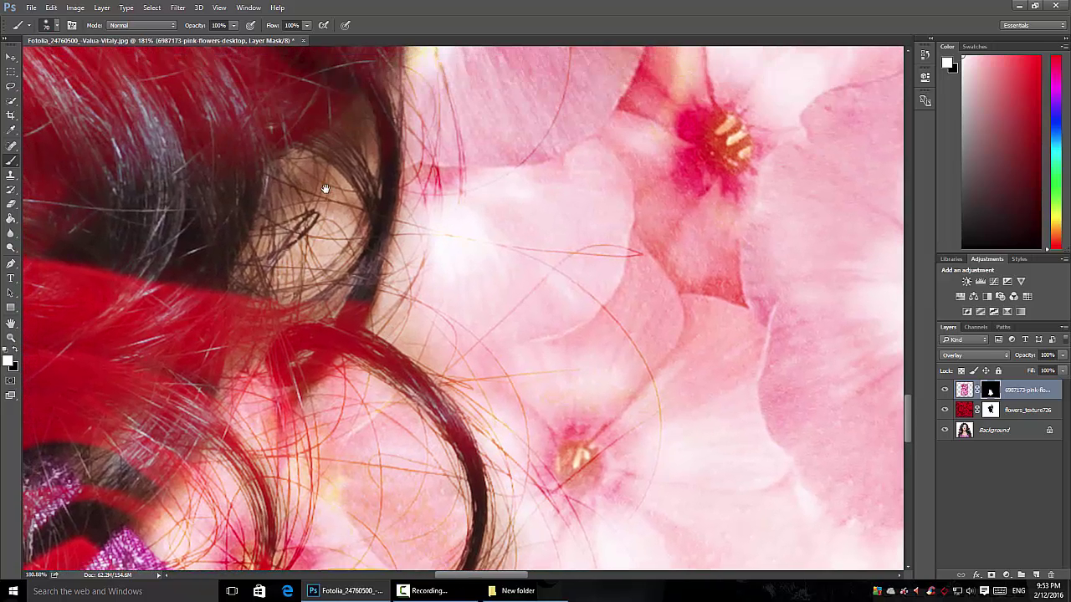
key(bracketright)
key(bracketright)
key(bracketright)
key(bracketleft)
key(bracketleft)
key(bracketleft)
mouse_move(319, 269)
mouse_down()
mouse_move(343, 234)
mouse_move(276, 218)
mouse_move(293, 292)
mouse_move(343, 318)
mouse_move(311, 263)
mouse_move(308, 224)
mouse_up()
drag(421, 119, 369, 184)
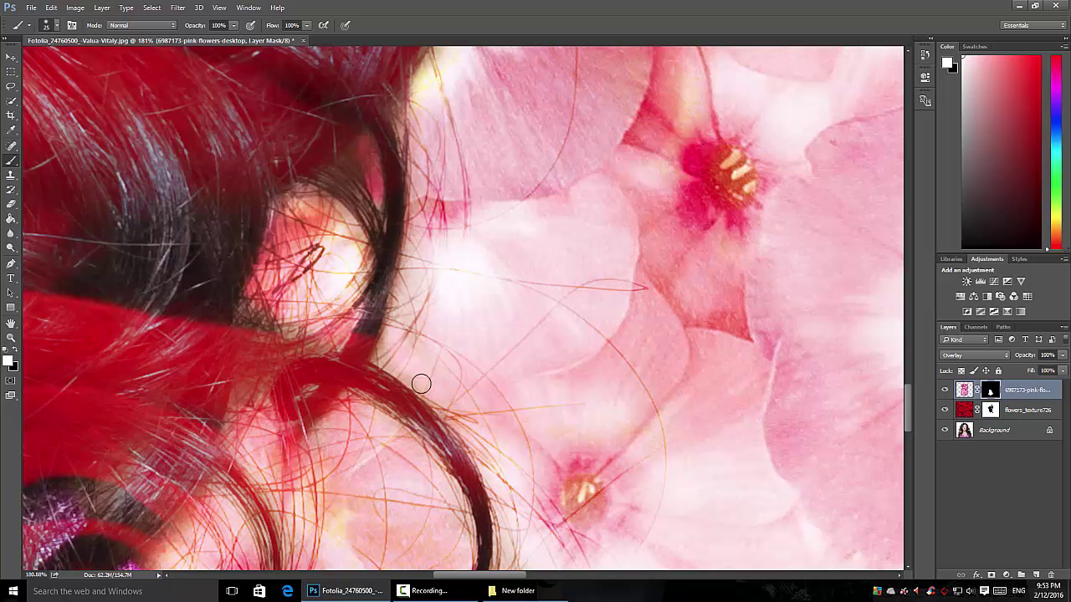
drag(383, 350, 419, 309)
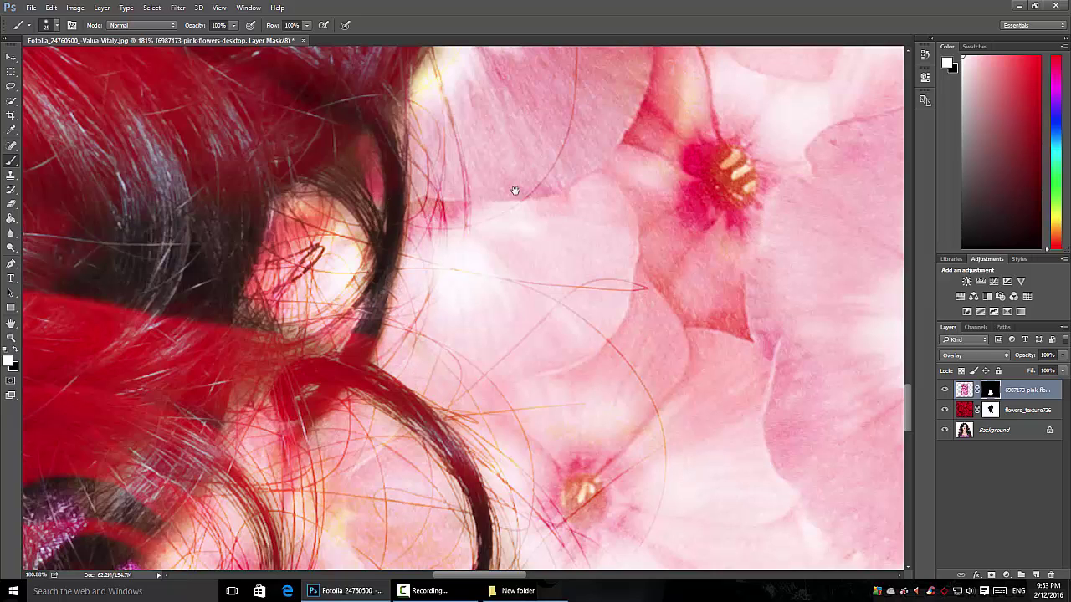
Step: Reveal the pink flowers on the right side and edge of the neck with a 70 px brush
drag(460, 202, 377, 205)
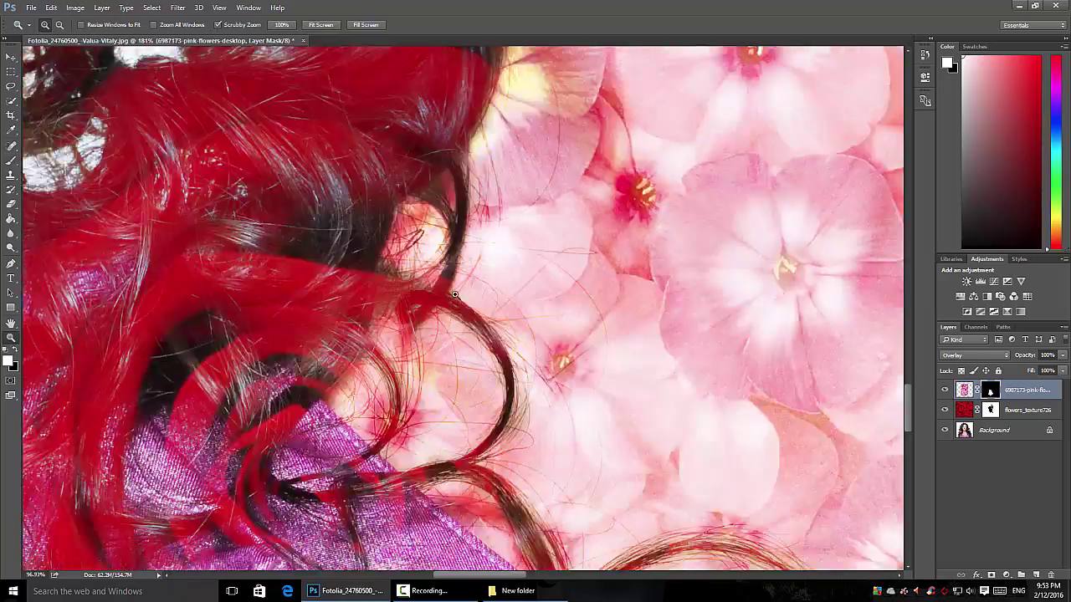
drag(502, 410, 569, 386)
key(b)
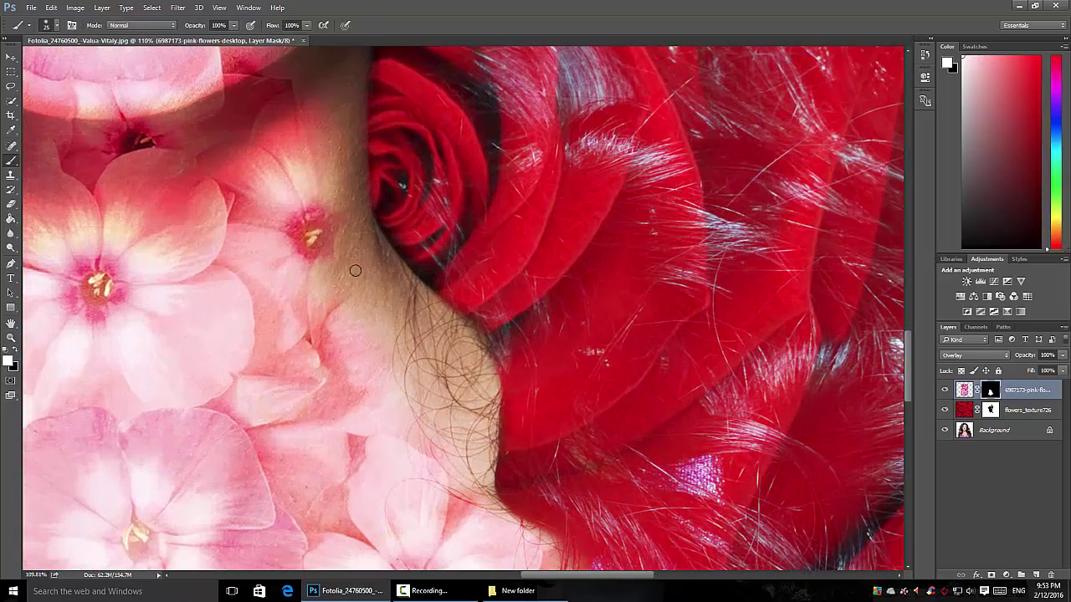
drag(348, 272, 339, 282)
key(bracketright)
key(bracketright)
key(bracketright)
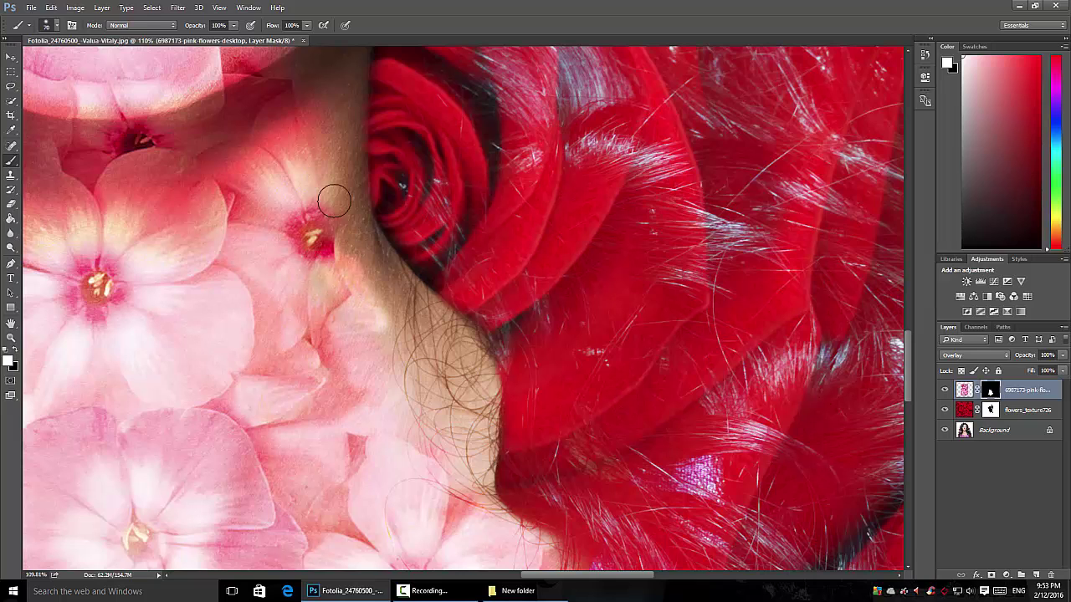
drag(333, 100, 362, 247)
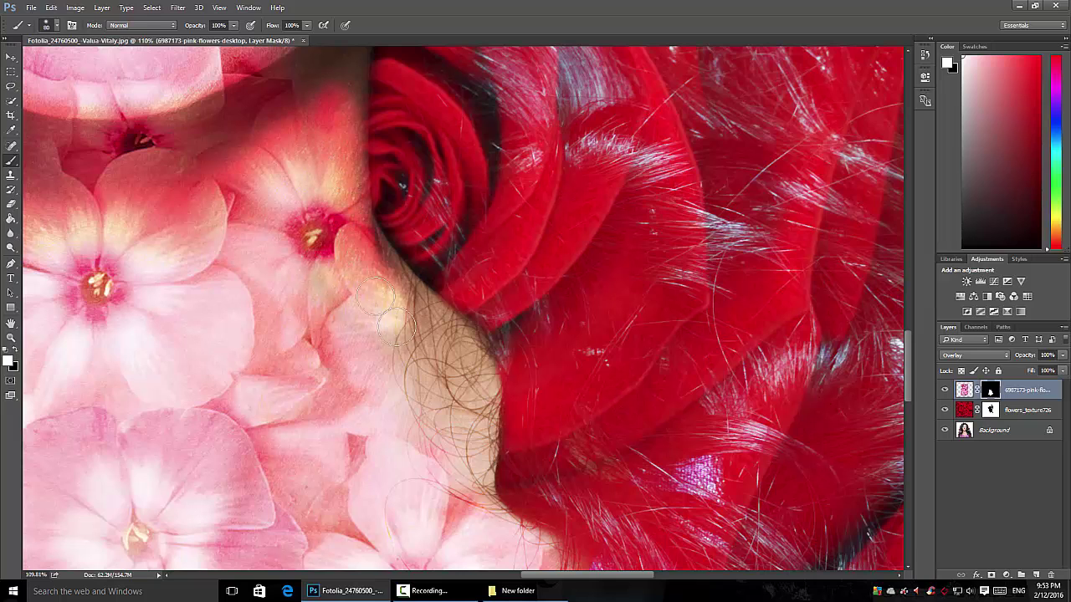
Step: Extend the flowers over the neck beside the rose and along the red hair edge
mouse_move(393, 285)
mouse_down()
mouse_move(465, 381)
mouse_move(459, 335)
mouse_up()
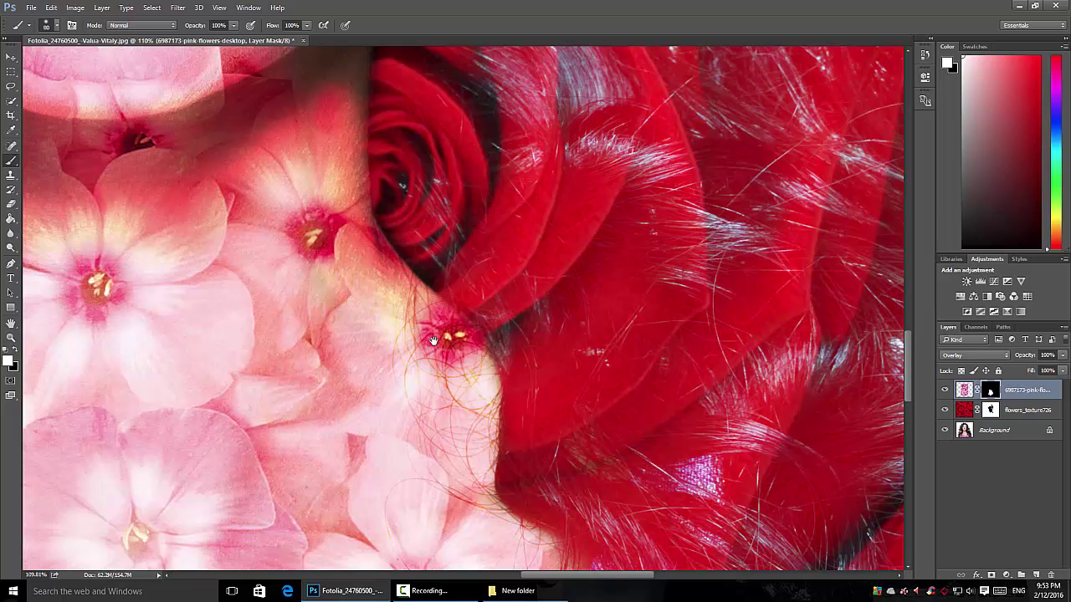
drag(433, 340, 488, 126)
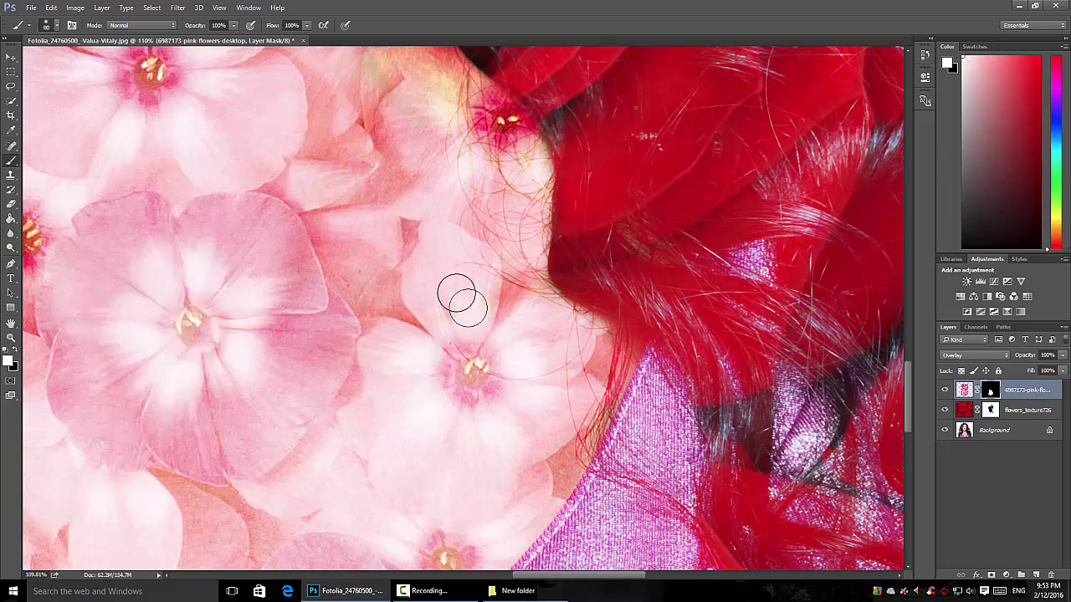
mouse_move(415, 124)
mouse_down()
mouse_move(436, 202)
mouse_move(650, 215)
mouse_up()
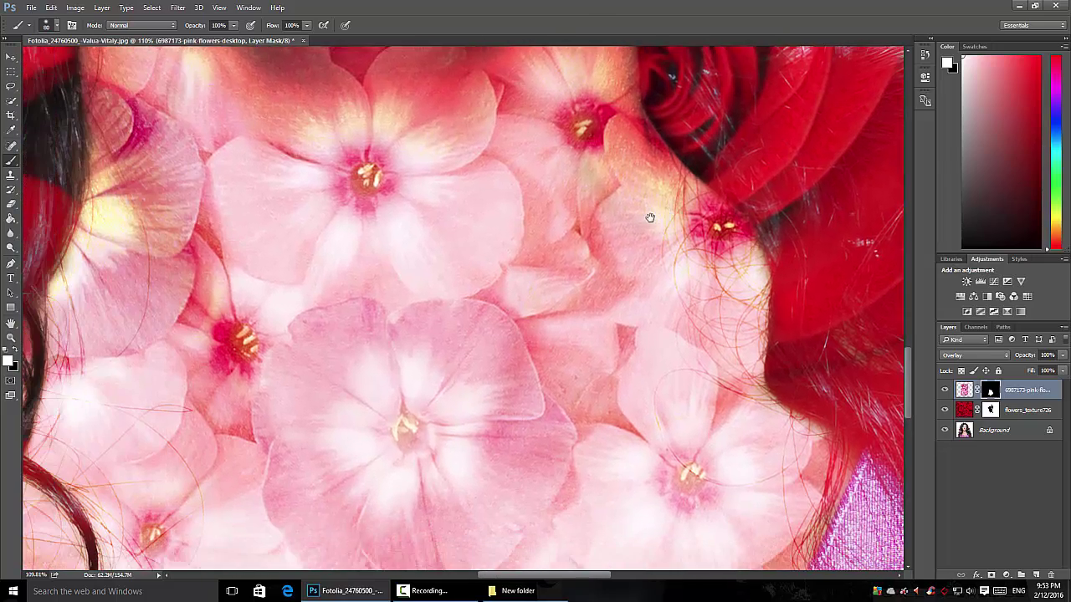
drag(146, 257, 161, 174)
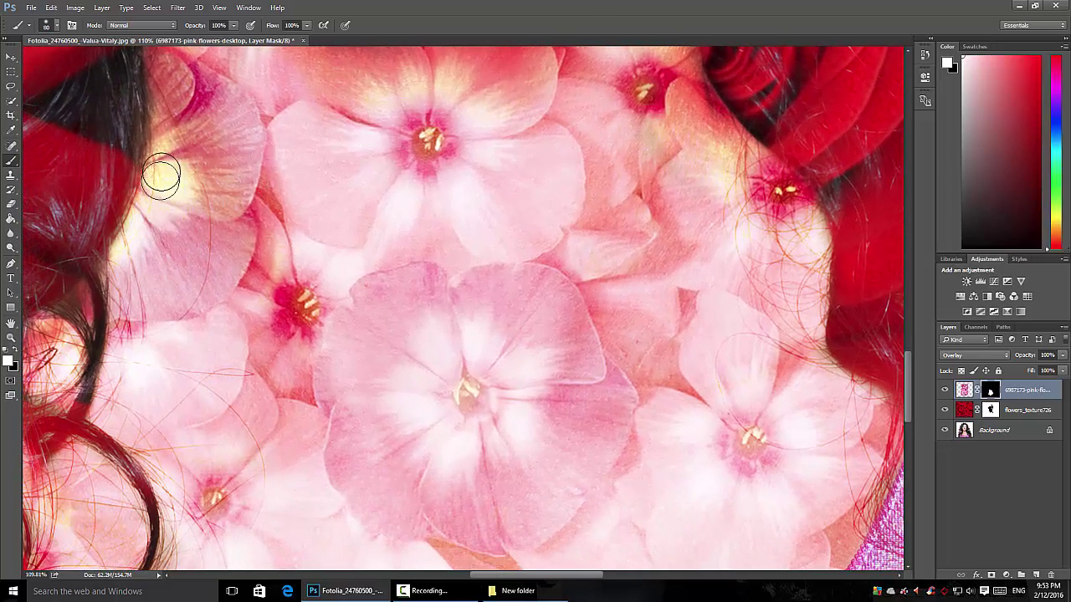
drag(275, 48, 304, 377)
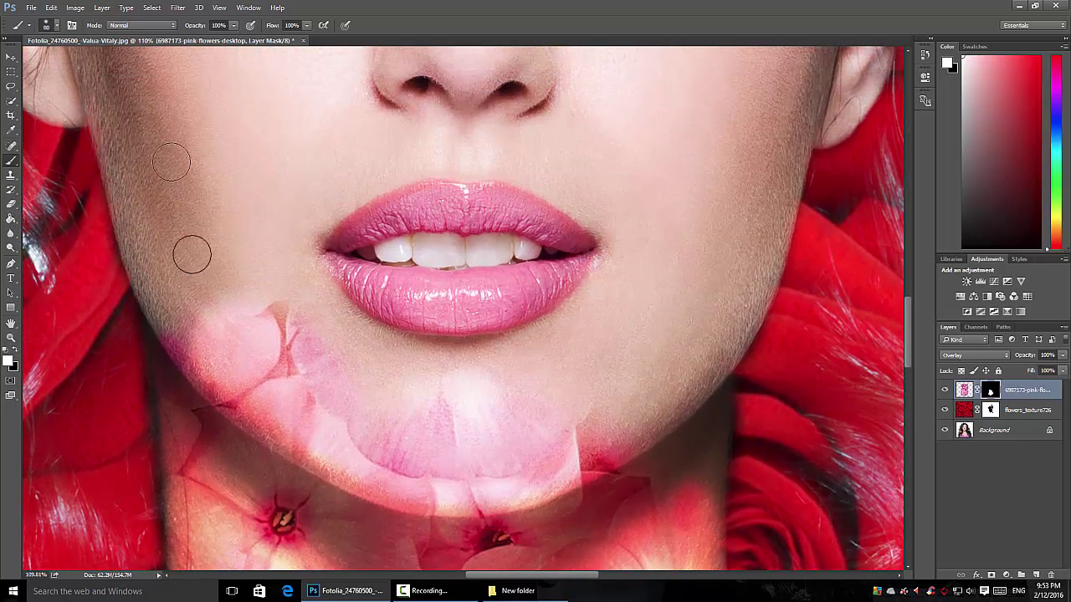
Step: Reveal the pink flowers over the left cheek and jaw by painting white on the mask
drag(167, 163, 173, 184)
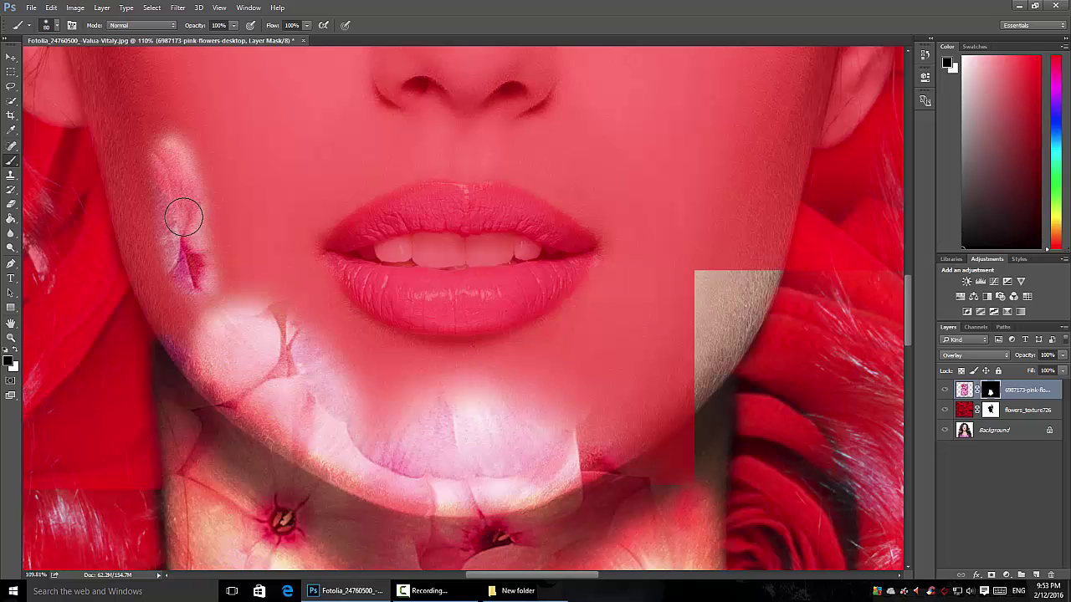
key(backslash)
key(x)
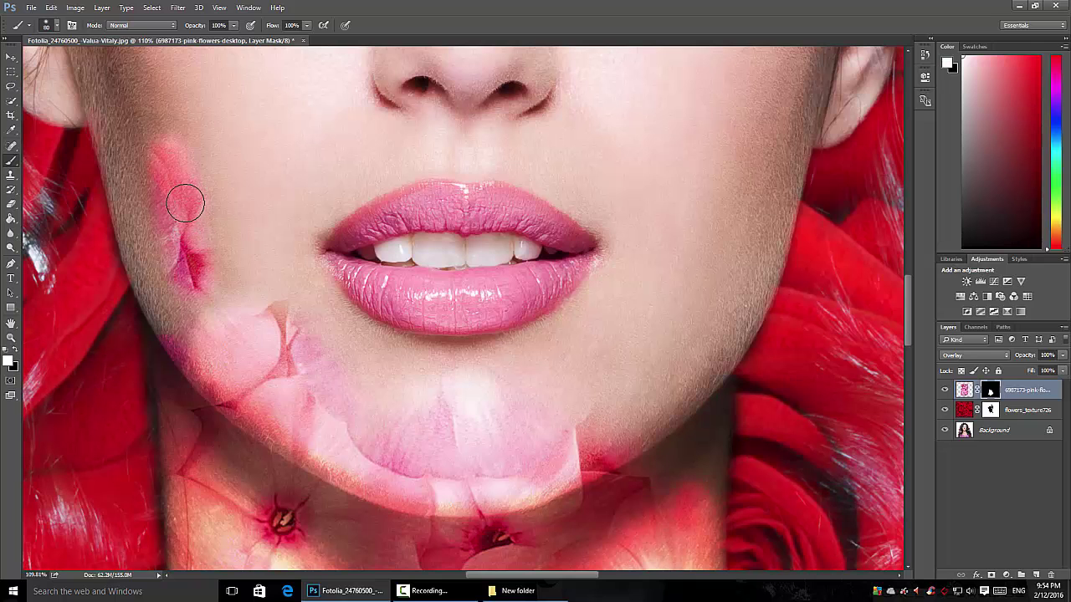
mouse_move(195, 184)
mouse_down()
mouse_move(215, 220)
mouse_move(174, 286)
mouse_move(189, 318)
mouse_up()
key(bracketleft)
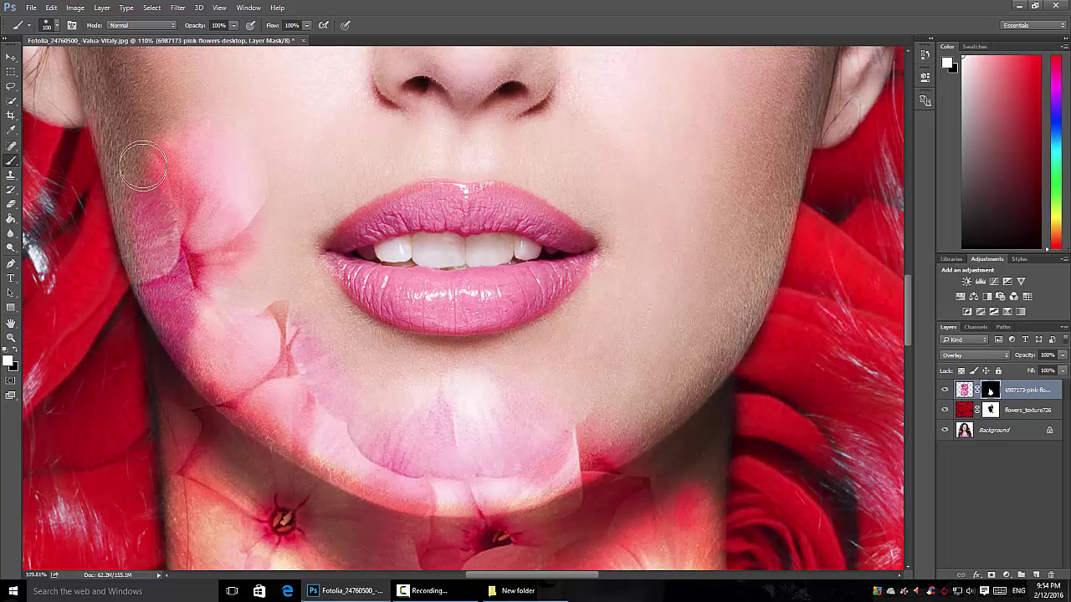
drag(143, 119, 220, 324)
mouse_move(172, 92)
mouse_down()
mouse_move(205, 259)
mouse_move(226, 167)
mouse_move(196, 183)
mouse_move(175, 276)
mouse_move(189, 320)
mouse_move(155, 167)
mouse_move(134, 218)
mouse_move(143, 142)
mouse_up()
key(bracketleft)
key(bracketleft)
Step: Extend the flowers around the ear, across the cheek, onto the temple and below the eye
mouse_move(107, 228)
mouse_down()
mouse_move(79, 210)
mouse_move(125, 266)
mouse_up()
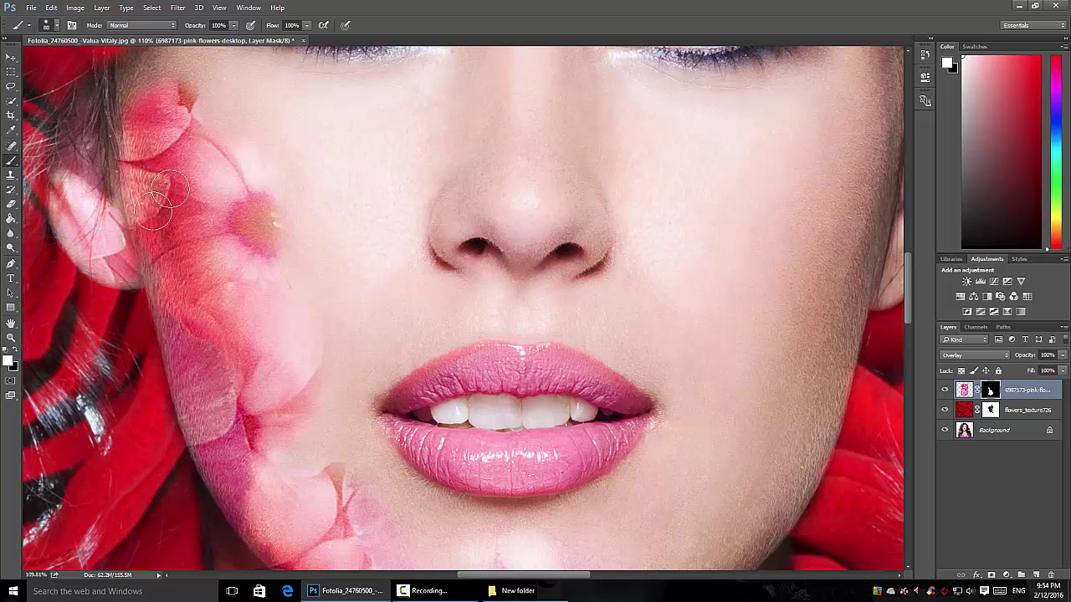
key(bracketright)
key(bracketright)
key(bracketright)
mouse_move(366, 203)
mouse_down()
mouse_move(316, 282)
mouse_move(361, 144)
mouse_move(268, 186)
mouse_move(301, 321)
mouse_move(287, 363)
mouse_move(310, 444)
mouse_up()
scroll(217, 168, up, 3)
key(bracketleft)
key(bracketleft)
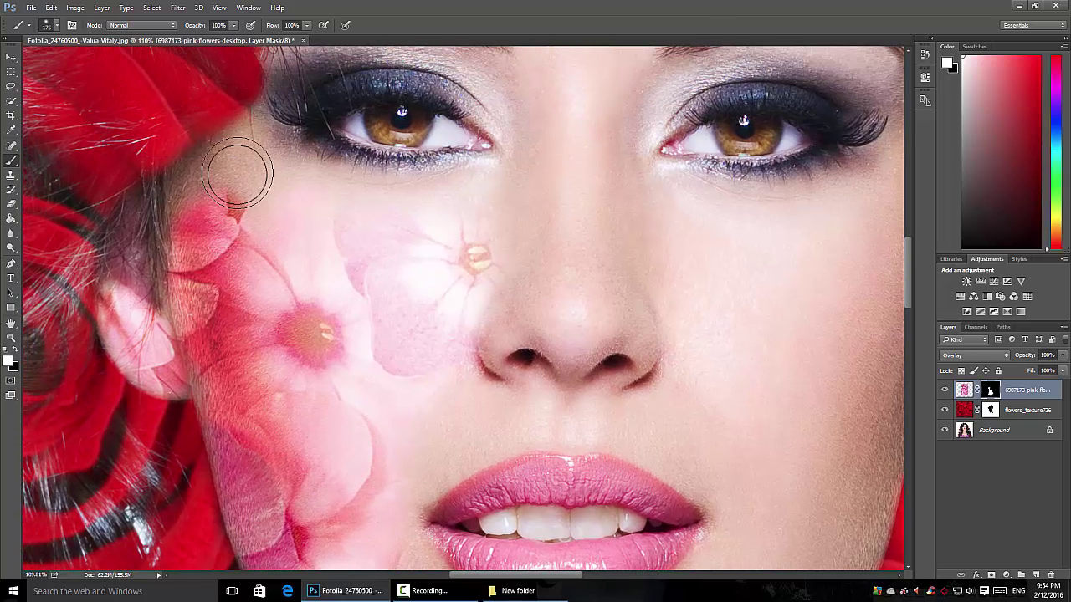
key(bracketleft)
key(bracketleft)
mouse_move(201, 203)
mouse_down()
mouse_move(197, 171)
mouse_move(239, 143)
mouse_move(273, 207)
mouse_move(337, 220)
mouse_move(483, 219)
mouse_move(478, 207)
mouse_up()
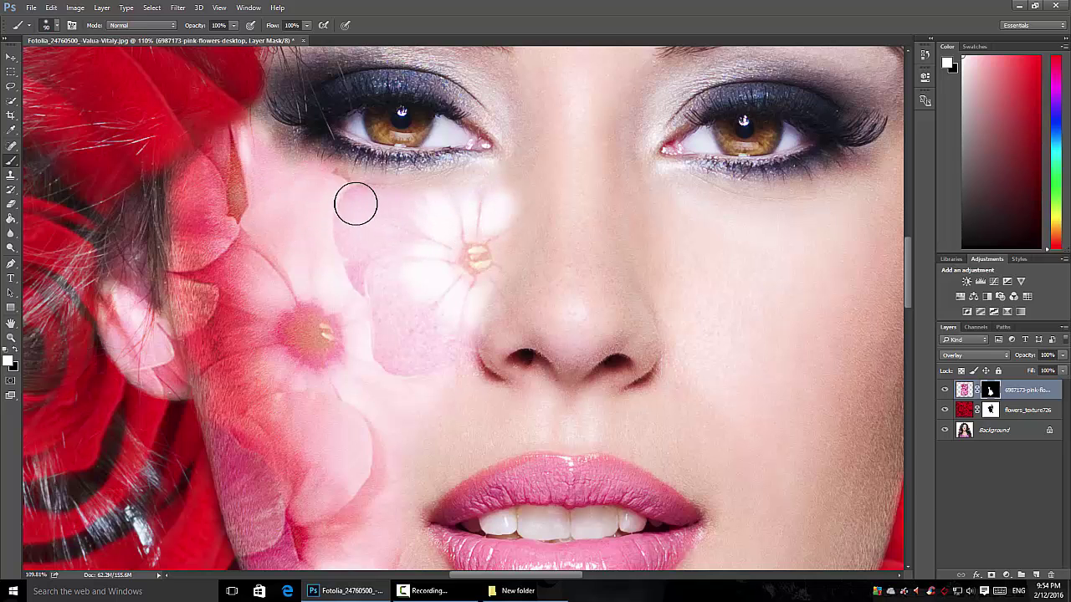
drag(356, 203, 484, 201)
mouse_move(261, 173)
mouse_down()
mouse_move(275, 172)
mouse_move(255, 137)
mouse_move(284, 169)
mouse_move(365, 196)
mouse_move(342, 201)
mouse_move(494, 192)
mouse_move(475, 193)
mouse_move(502, 179)
mouse_move(519, 239)
mouse_move(585, 210)
mouse_move(563, 223)
mouse_move(528, 275)
mouse_move(649, 289)
mouse_move(646, 329)
mouse_move(630, 244)
mouse_move(569, 151)
mouse_move(511, 91)
mouse_move(596, 133)
mouse_move(586, 209)
mouse_move(625, 221)
mouse_up()
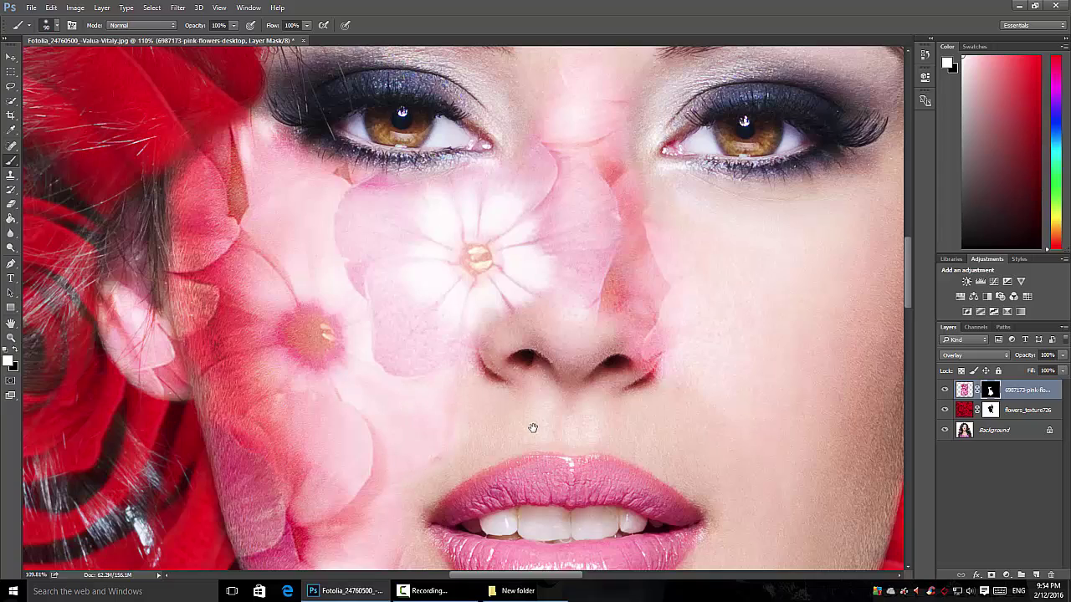
Step: Reveal pink flowers below the right jaw, across the right cheek and along the jaw edge
drag(533, 428, 557, 270)
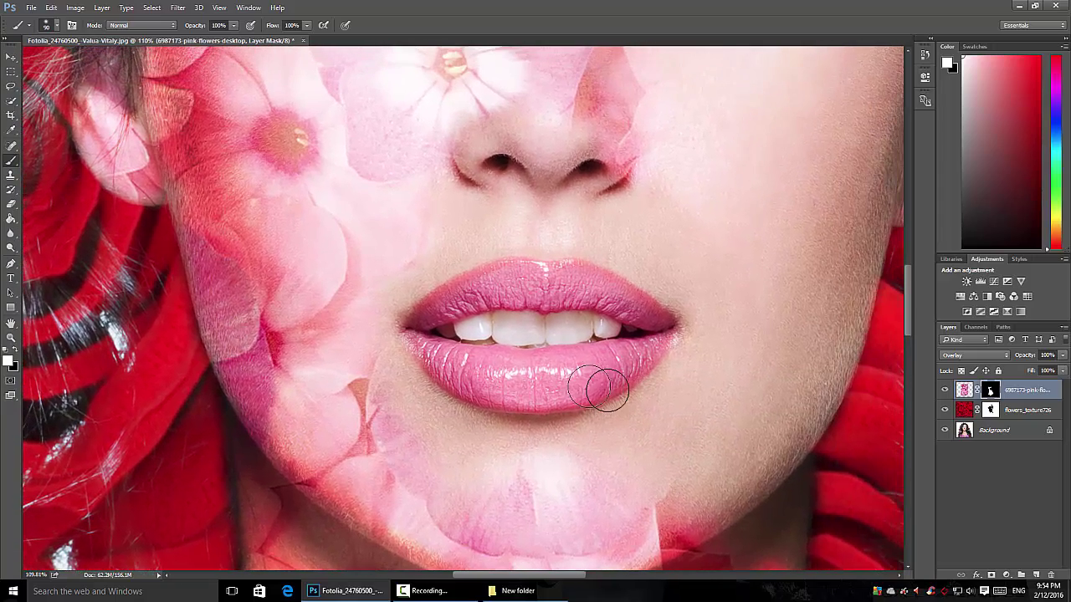
drag(604, 371, 585, 380)
drag(687, 482, 656, 505)
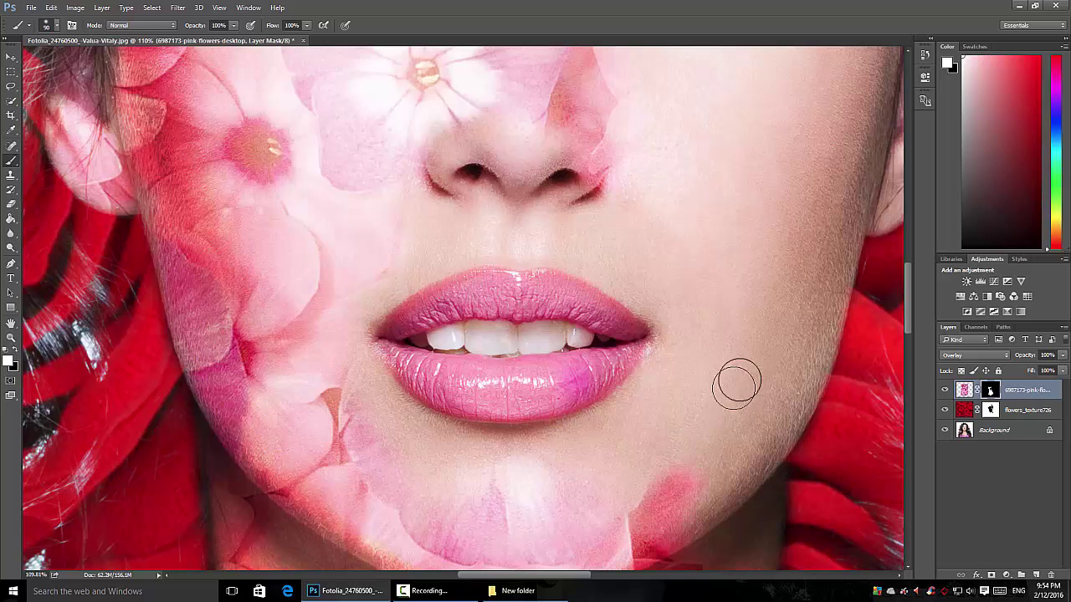
mouse_move(736, 383)
mouse_down()
mouse_move(700, 443)
mouse_move(743, 162)
mouse_move(710, 119)
mouse_move(746, 236)
mouse_up()
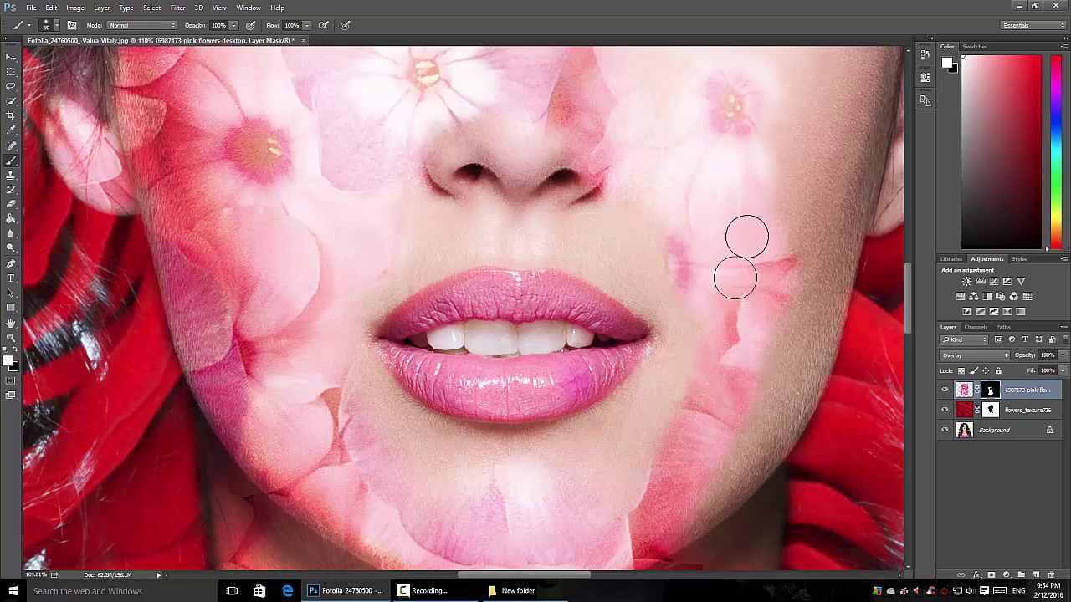
mouse_move(734, 278)
mouse_down()
mouse_move(772, 289)
mouse_move(764, 351)
mouse_move(719, 423)
mouse_move(708, 492)
mouse_move(733, 536)
mouse_up()
scroll(728, 535, down, 1)
scroll(770, 363, down, 4)
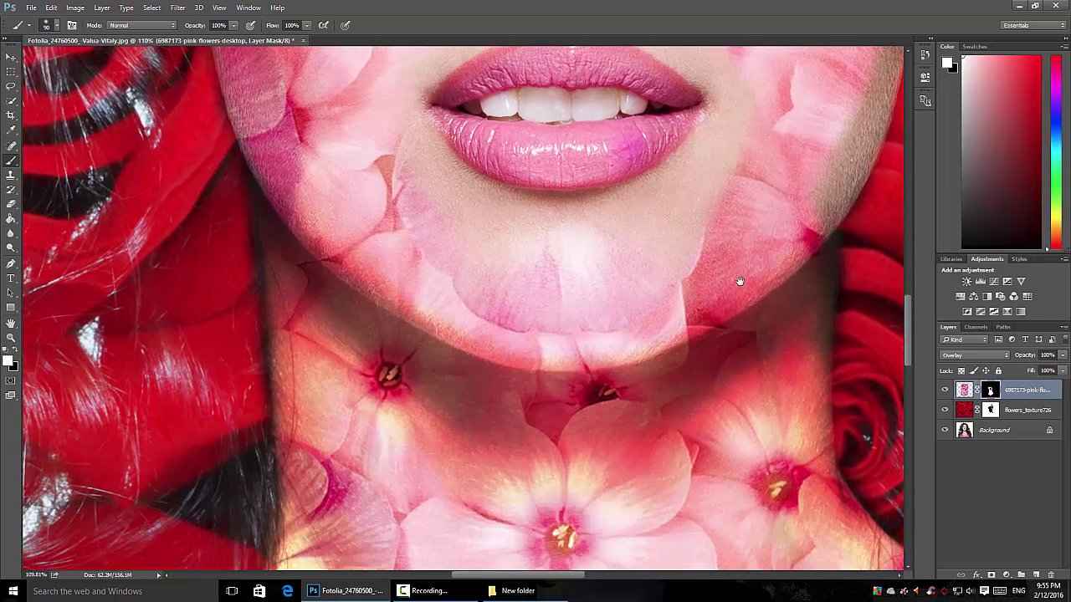
scroll(741, 282, right, 4)
scroll(544, 370, right, 1)
mouse_move(540, 429)
mouse_down()
mouse_move(509, 437)
mouse_move(530, 376)
mouse_move(523, 355)
mouse_move(588, 203)
mouse_move(590, 162)
mouse_up()
Step: Extend the flowers along the cheek near the ear and under the right eye
drag(672, 112, 571, 275)
mouse_move(536, 177)
mouse_down()
mouse_move(511, 279)
mouse_move(527, 129)
mouse_move(566, 211)
mouse_move(577, 214)
mouse_move(594, 186)
mouse_move(559, 251)
mouse_move(600, 185)
mouse_up()
drag(524, 108, 542, 271)
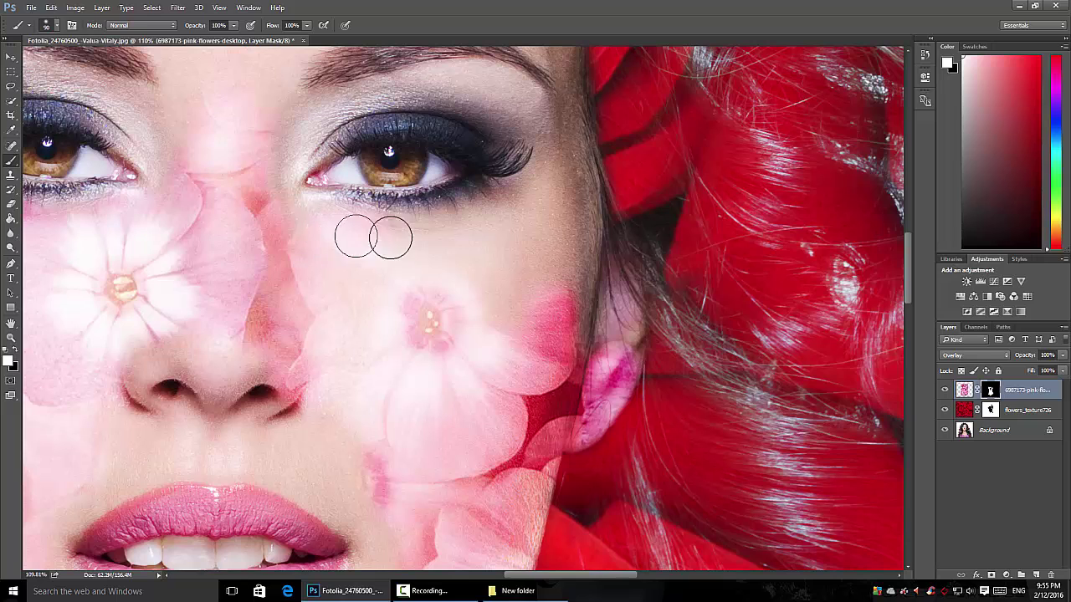
mouse_move(397, 242)
mouse_down()
mouse_move(506, 225)
mouse_move(473, 327)
mouse_move(535, 317)
mouse_move(568, 269)
mouse_move(570, 323)
mouse_move(564, 172)
mouse_move(540, 293)
mouse_up()
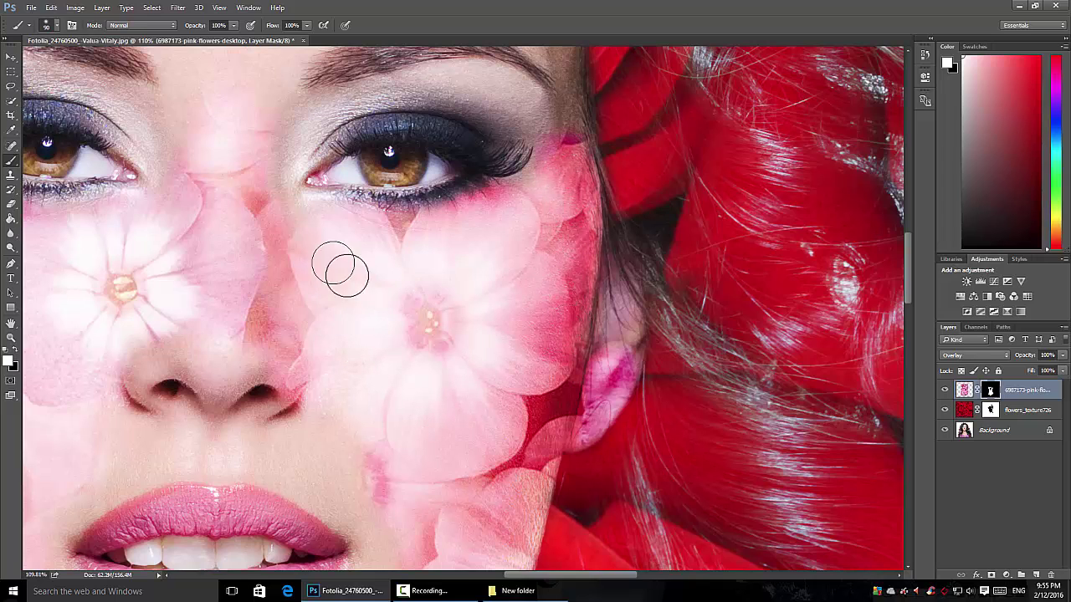
drag(318, 454, 359, 485)
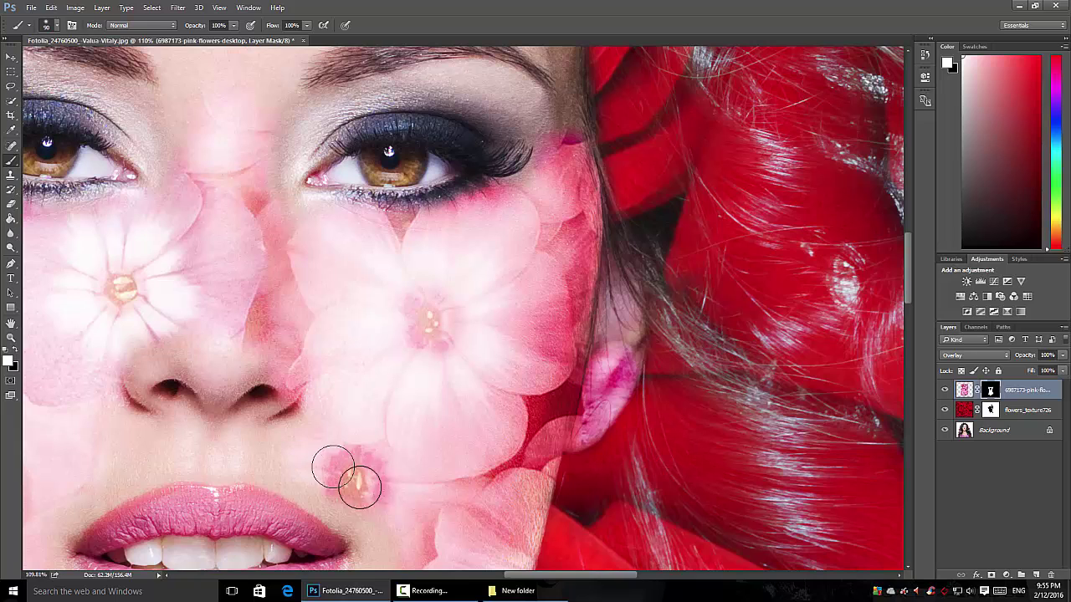
Step: Add petal texture onto the chin, centring the view on the lips
drag(437, 456, 481, 245)
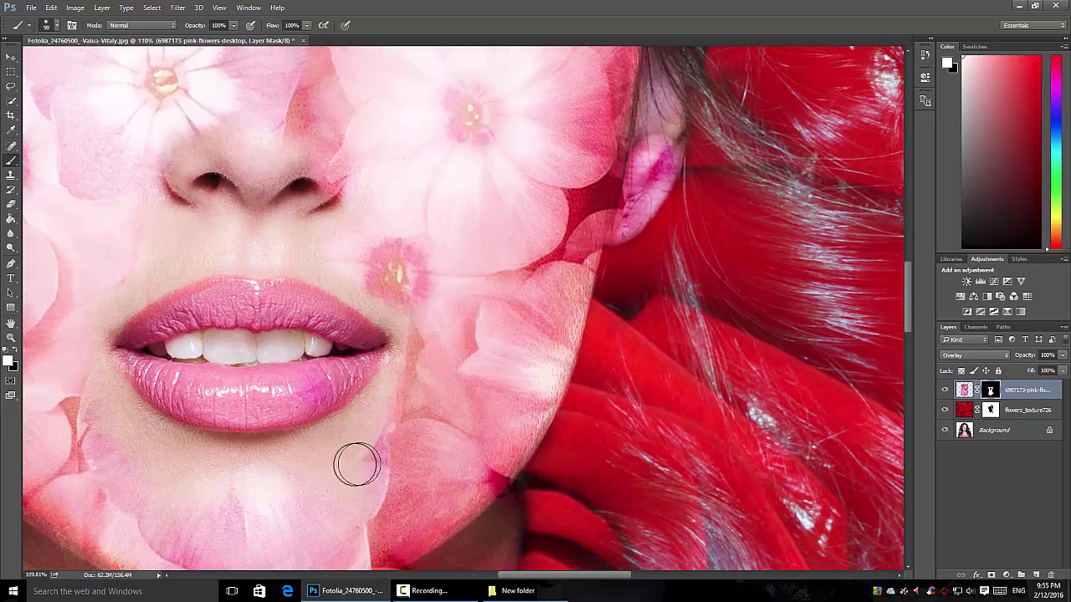
mouse_move(353, 461)
mouse_down()
mouse_move(323, 478)
mouse_move(218, 454)
mouse_move(279, 442)
mouse_move(351, 394)
mouse_up()
mouse_move(358, 251)
mouse_down()
mouse_move(387, 248)
mouse_move(399, 213)
mouse_move(421, 232)
mouse_move(477, 191)
mouse_move(454, 244)
mouse_move(466, 266)
mouse_up()
key(z)
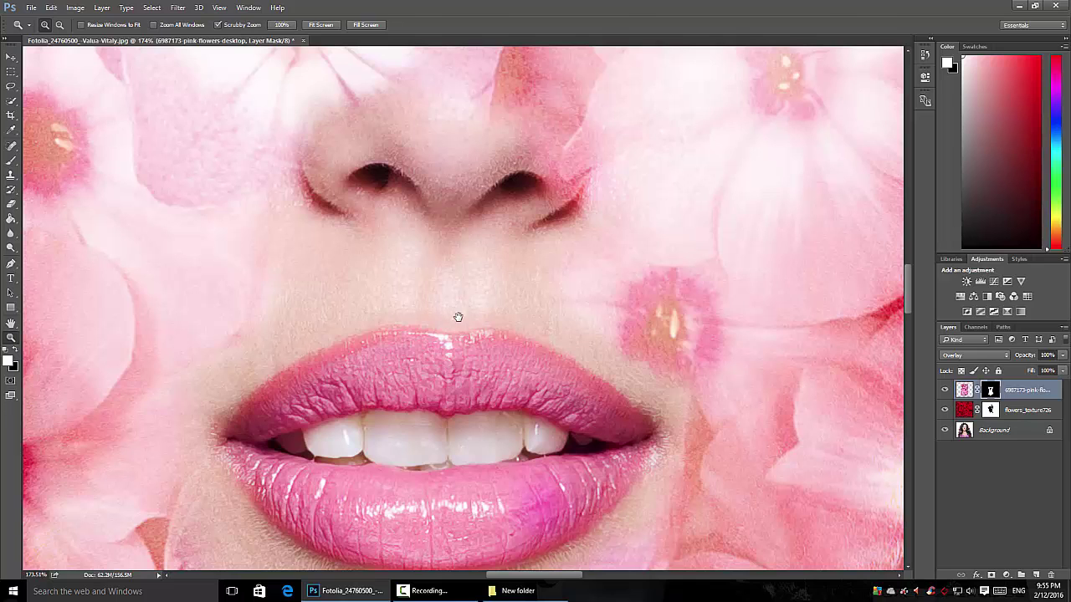
Step: Reveal flower texture on the nose tip, nostril wings and the skin above the upper lip
drag(458, 316, 451, 300)
key(b)
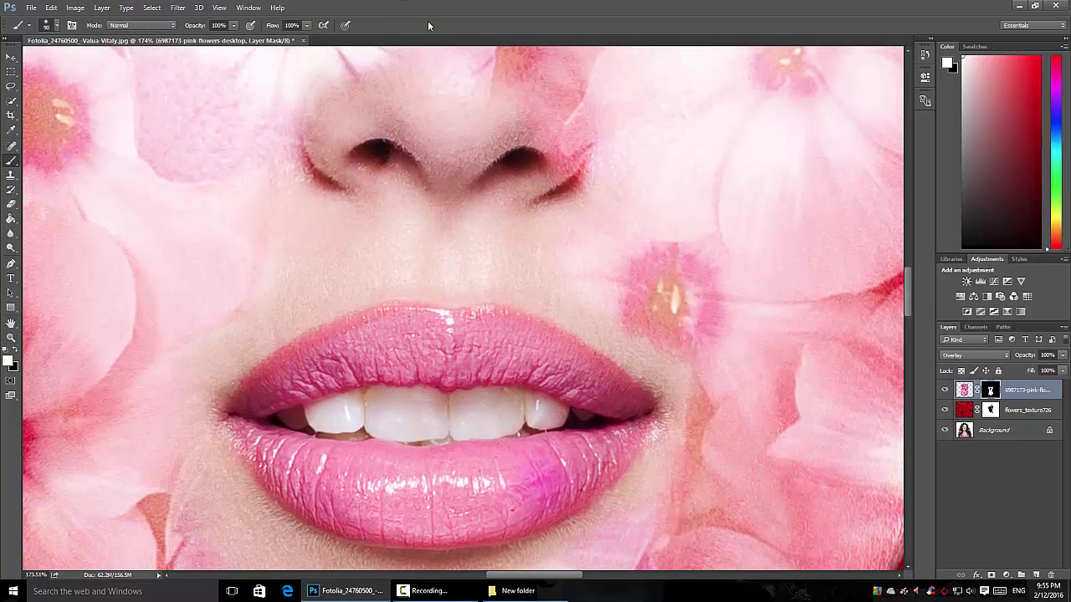
drag(437, 172, 465, 156)
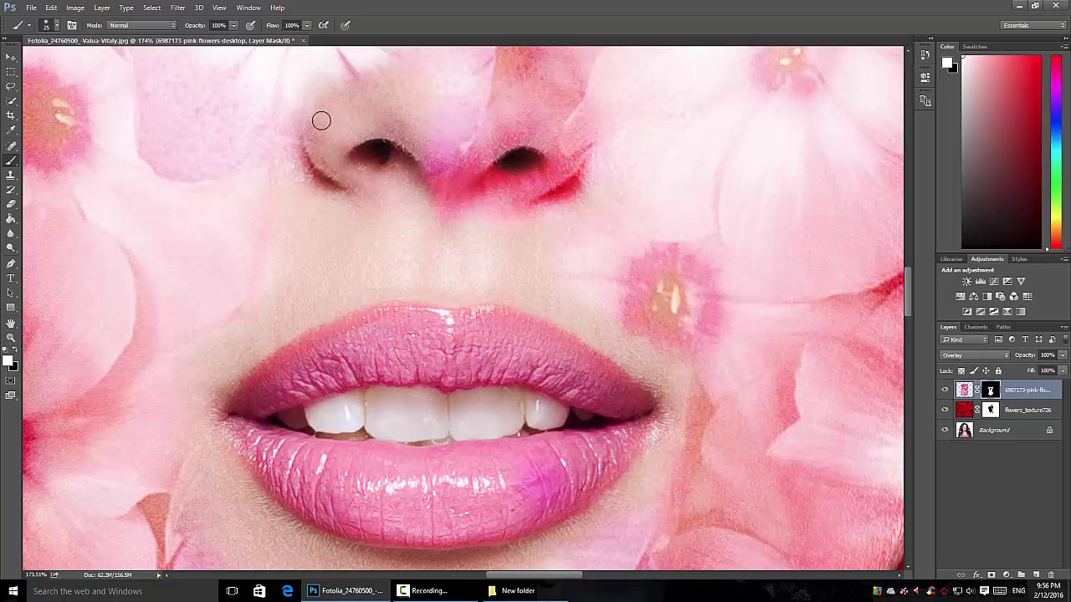
drag(321, 120, 330, 165)
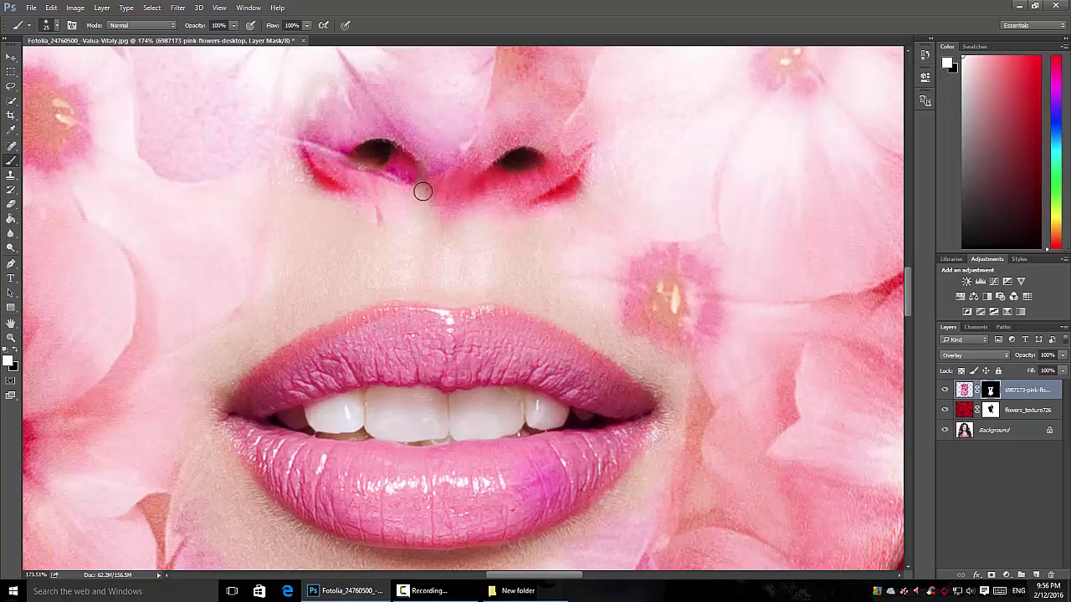
mouse_move(292, 265)
mouse_down()
mouse_move(270, 256)
mouse_move(316, 198)
mouse_up()
mouse_move(372, 231)
mouse_down()
mouse_move(373, 259)
mouse_move(208, 371)
mouse_up()
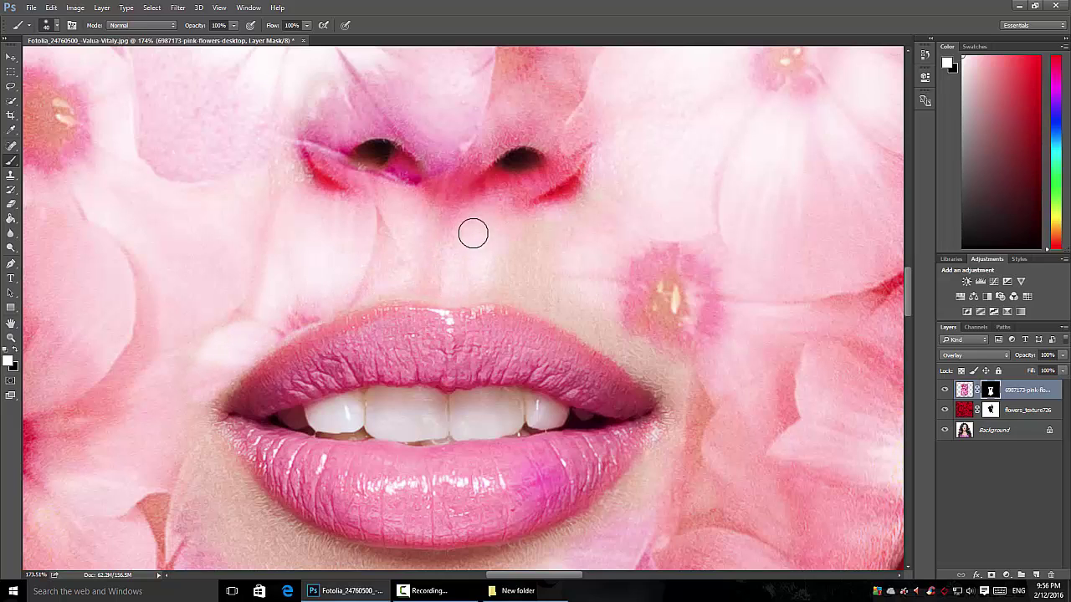
mouse_move(552, 243)
mouse_down()
mouse_move(531, 284)
mouse_move(558, 306)
mouse_up()
drag(644, 341, 694, 393)
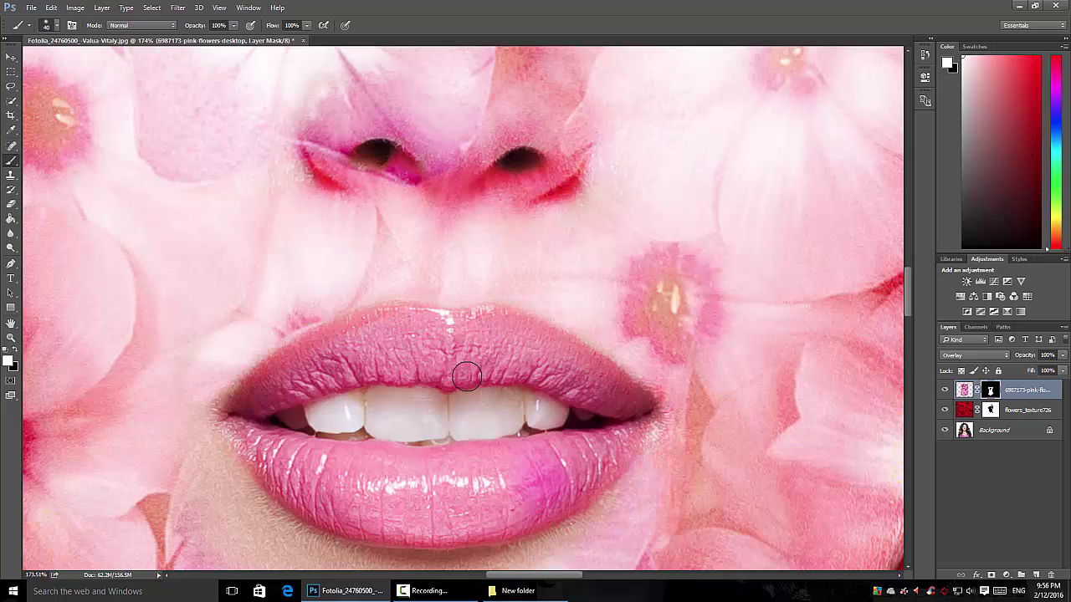
Step: Reveal white petals and the red flower centre just below the lower lip
drag(434, 314, 488, 129)
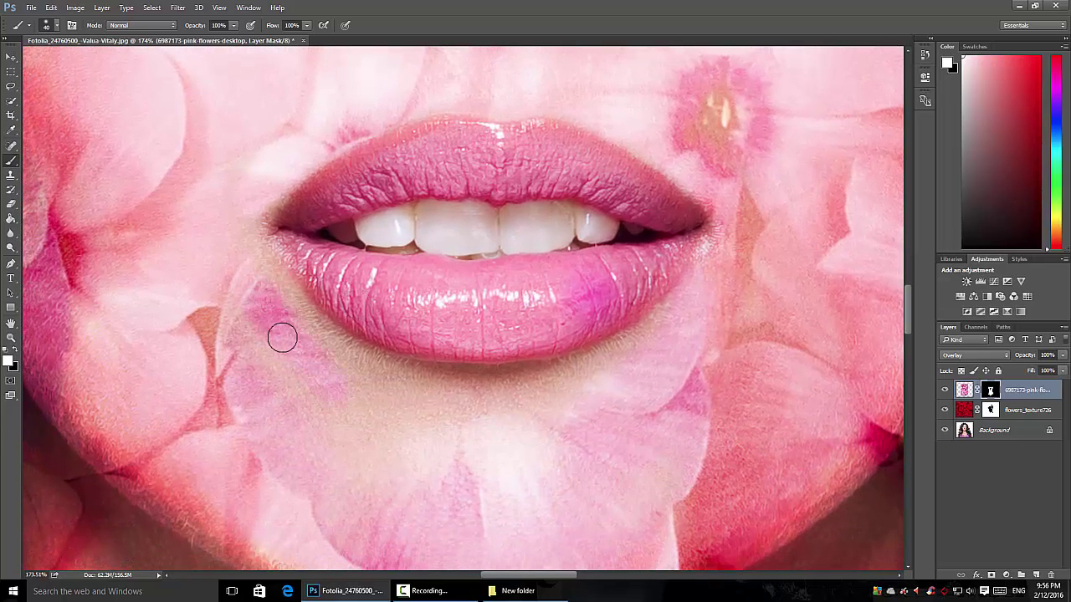
drag(282, 337, 246, 331)
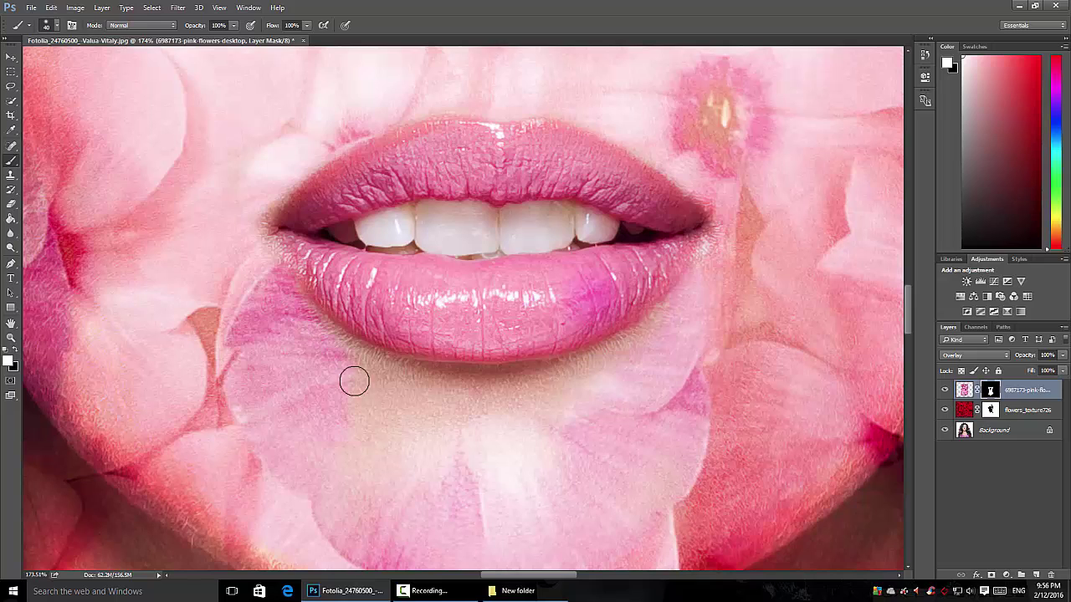
mouse_move(354, 381)
mouse_down()
mouse_move(387, 383)
mouse_move(444, 421)
mouse_move(348, 410)
mouse_up()
drag(452, 445, 462, 481)
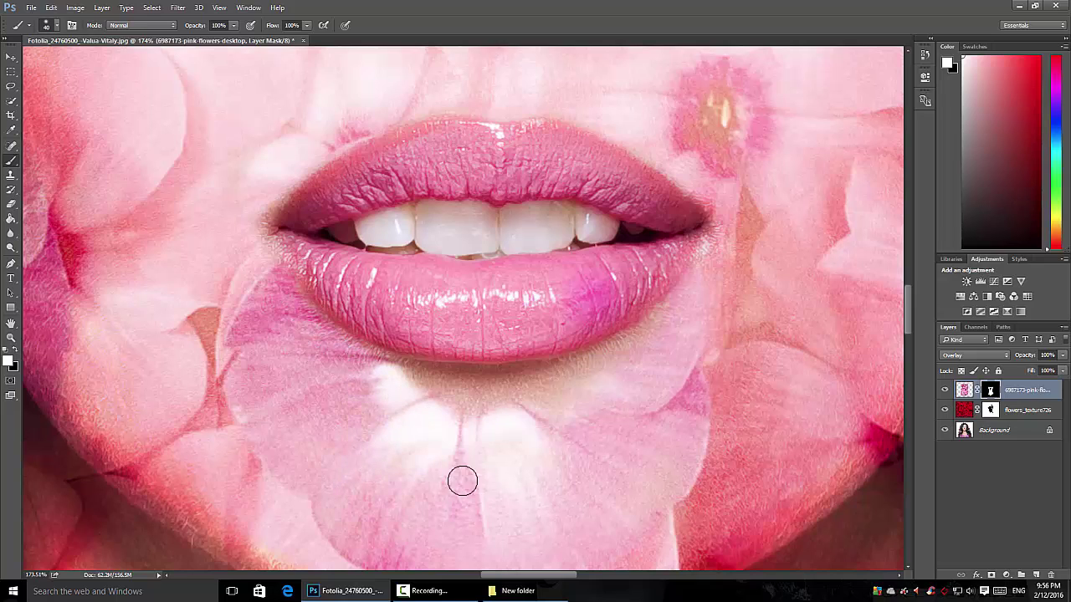
mouse_move(578, 419)
mouse_down()
mouse_move(658, 349)
mouse_move(568, 383)
mouse_up()
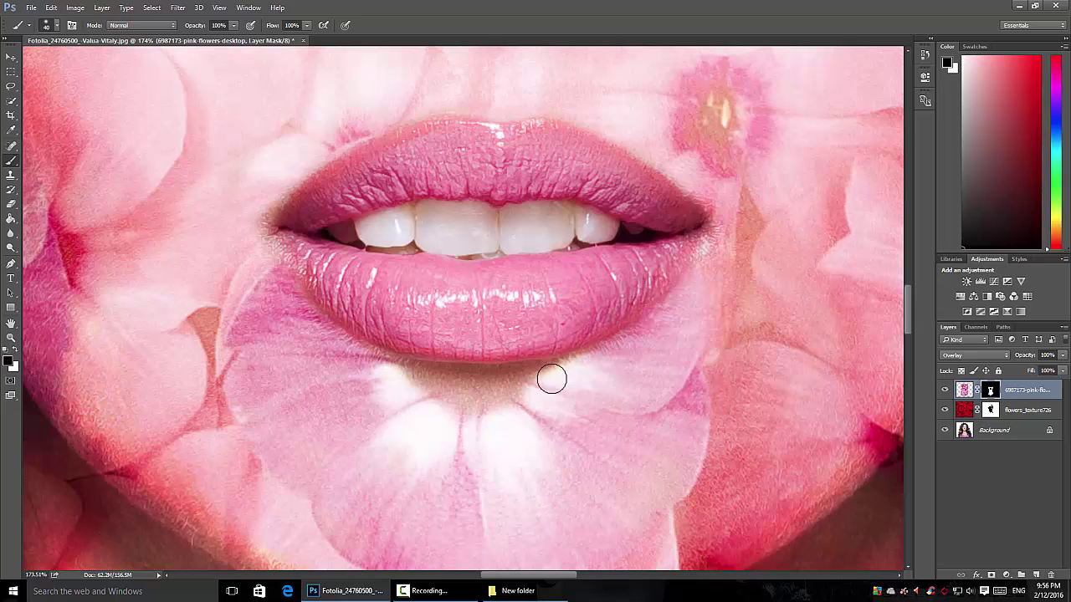
mouse_move(513, 404)
mouse_down()
mouse_move(431, 398)
mouse_move(410, 386)
mouse_up()
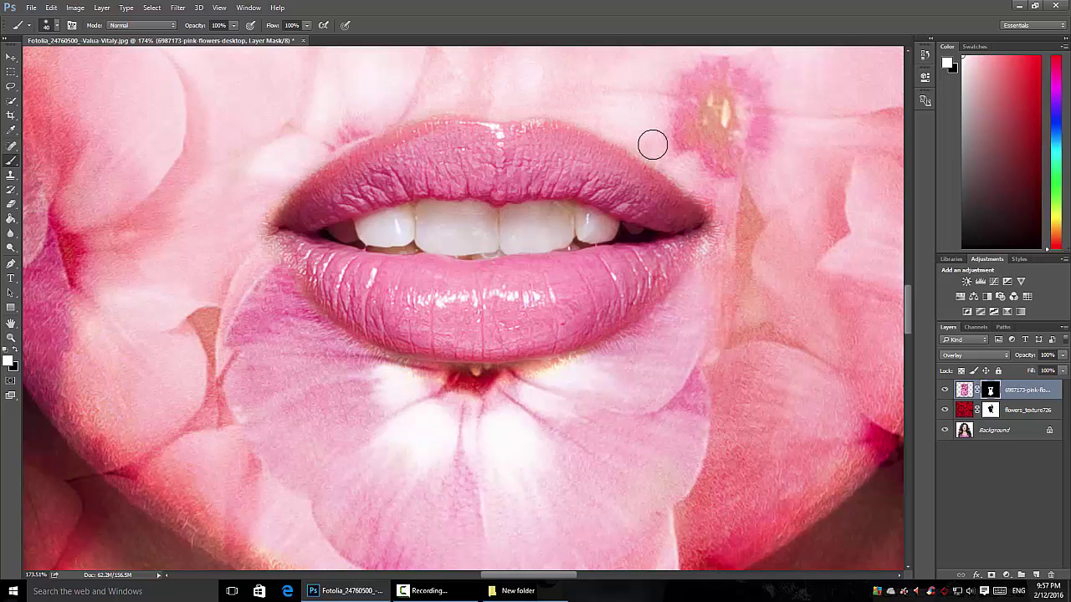
Step: Check the whole portrait, then target the 6987173-pink flowers-desktop layer mask for brush painting
key(z)
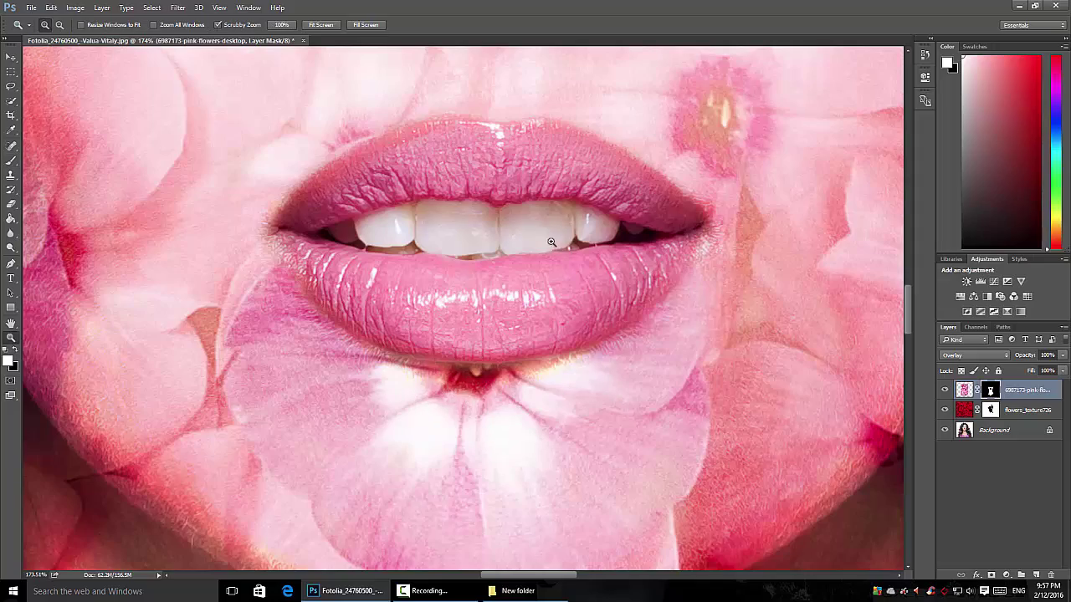
scroll(545, 77, down, 5)
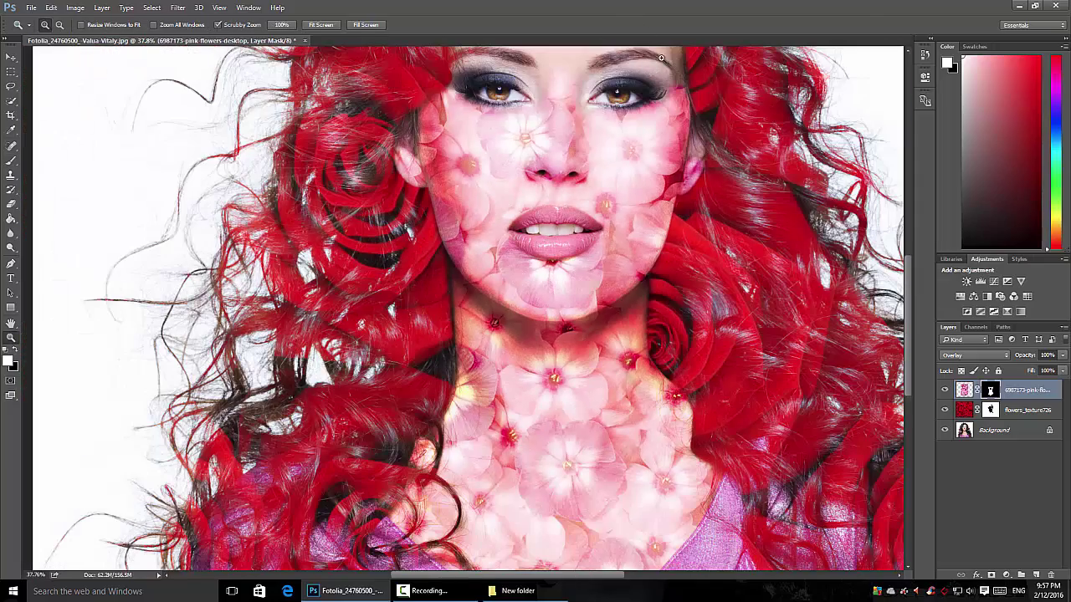
scroll(661, 57, up, 2)
scroll(667, 131, up, 2)
scroll(667, 131, up, 1)
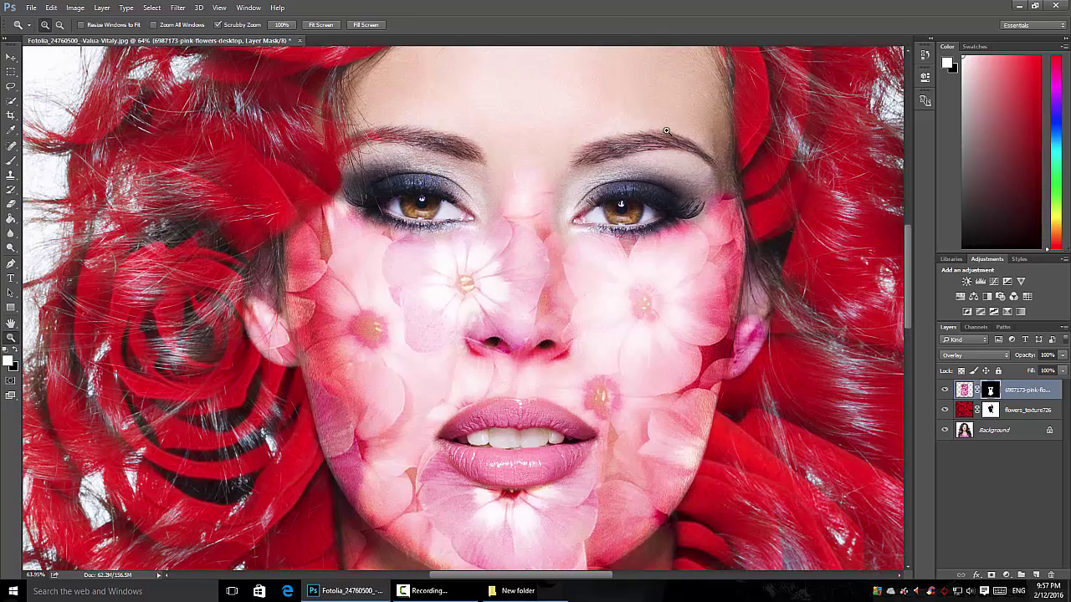
scroll(667, 131, up, 2)
scroll(698, 112, up, 1)
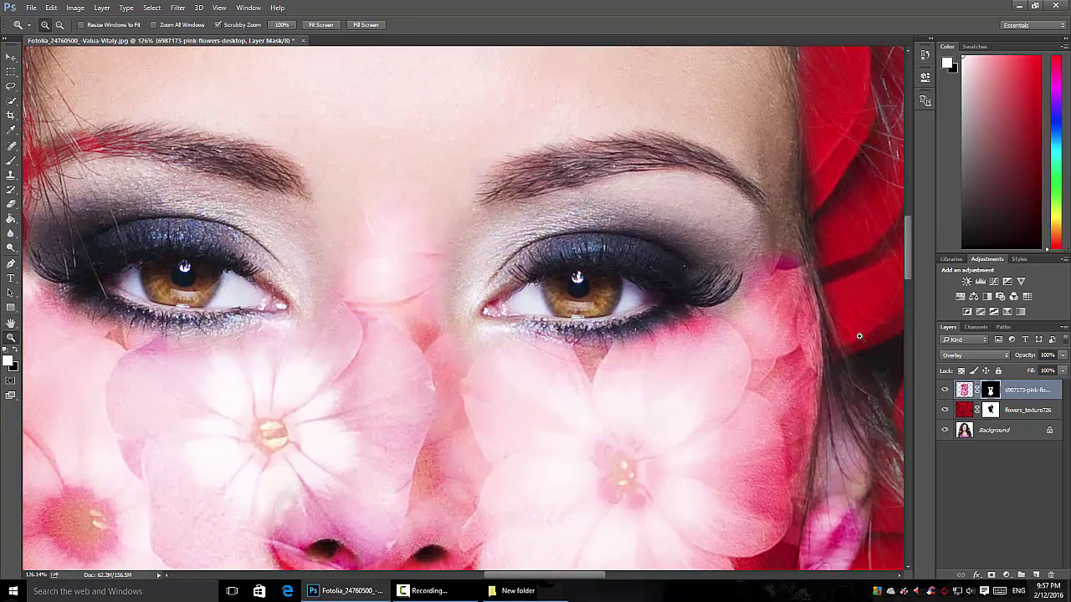
click(1004, 409)
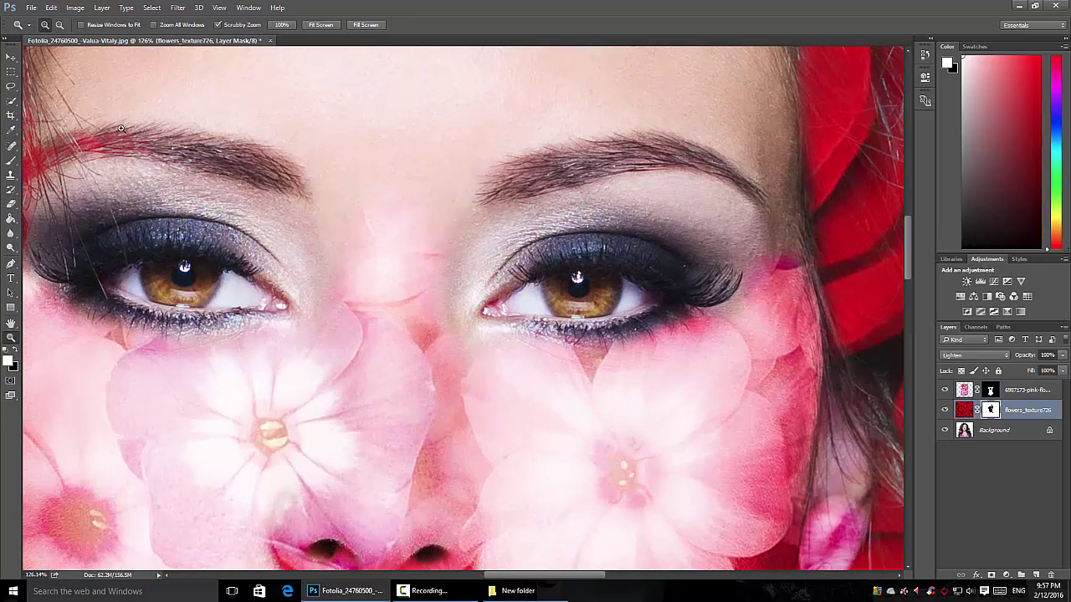
key(b)
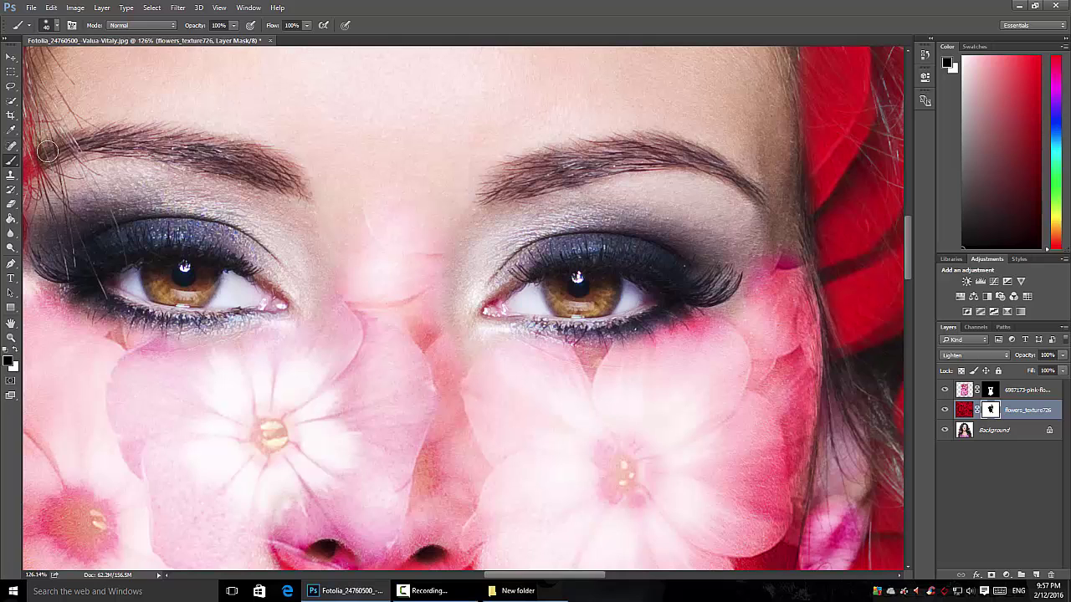
drag(71, 167, 153, 160)
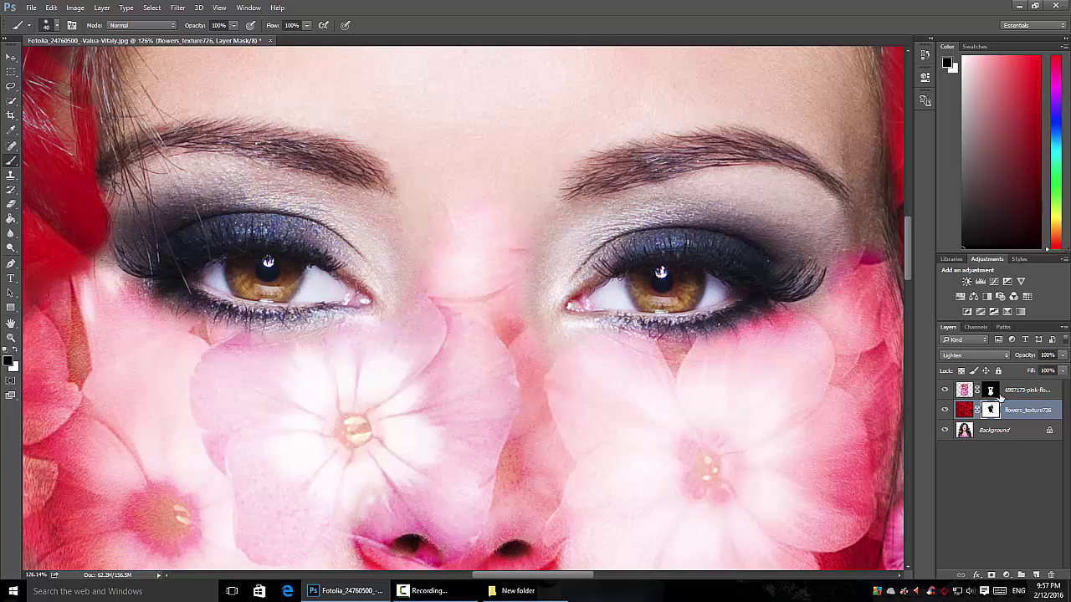
click(999, 395)
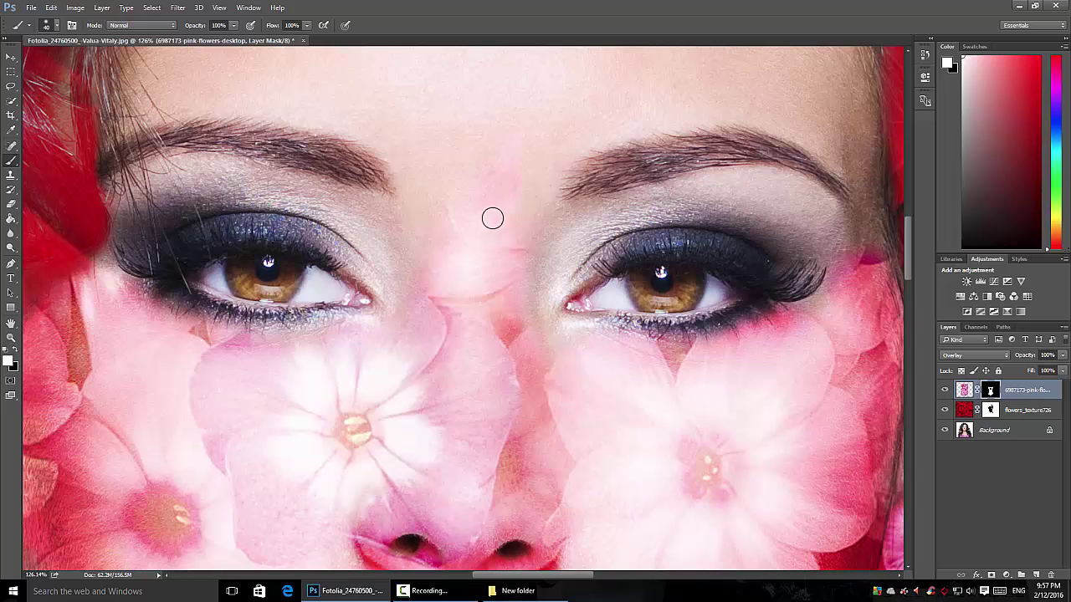
Step: Paint the pink flowers across the forehead, from between the brows to the upper and right forehead
mouse_move(519, 136)
mouse_down()
mouse_move(483, 251)
mouse_move(430, 172)
mouse_move(428, 126)
mouse_move(457, 119)
mouse_move(430, 81)
mouse_move(478, 91)
mouse_move(633, 59)
mouse_move(593, 105)
mouse_up()
key(z)
drag(658, 72, 607, 130)
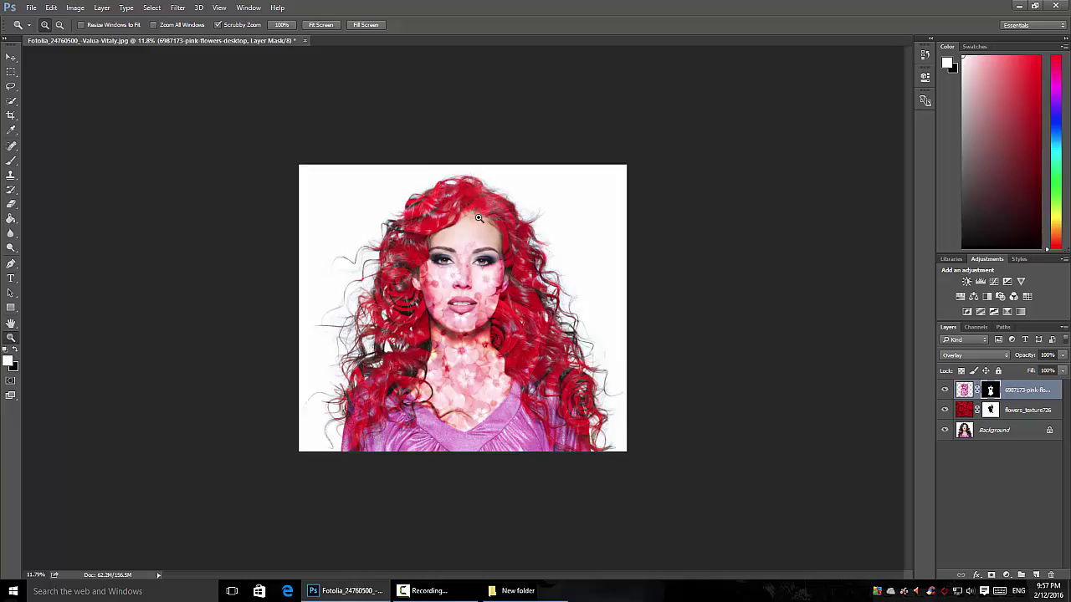
mouse_move(478, 218)
mouse_down()
mouse_move(448, 296)
mouse_move(471, 287)
mouse_move(464, 294)
mouse_move(431, 263)
mouse_up()
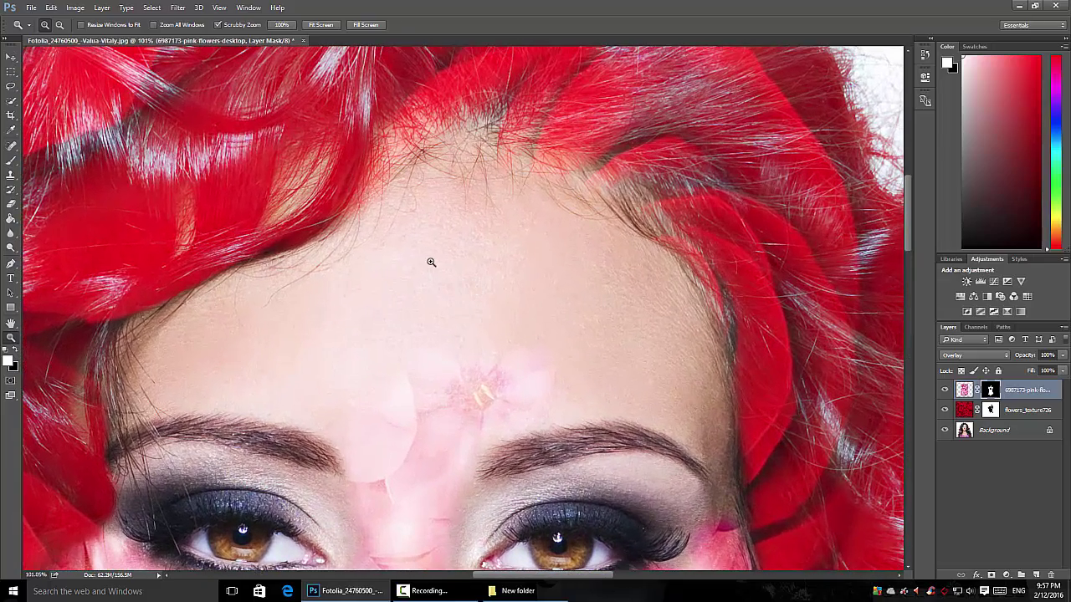
key(b)
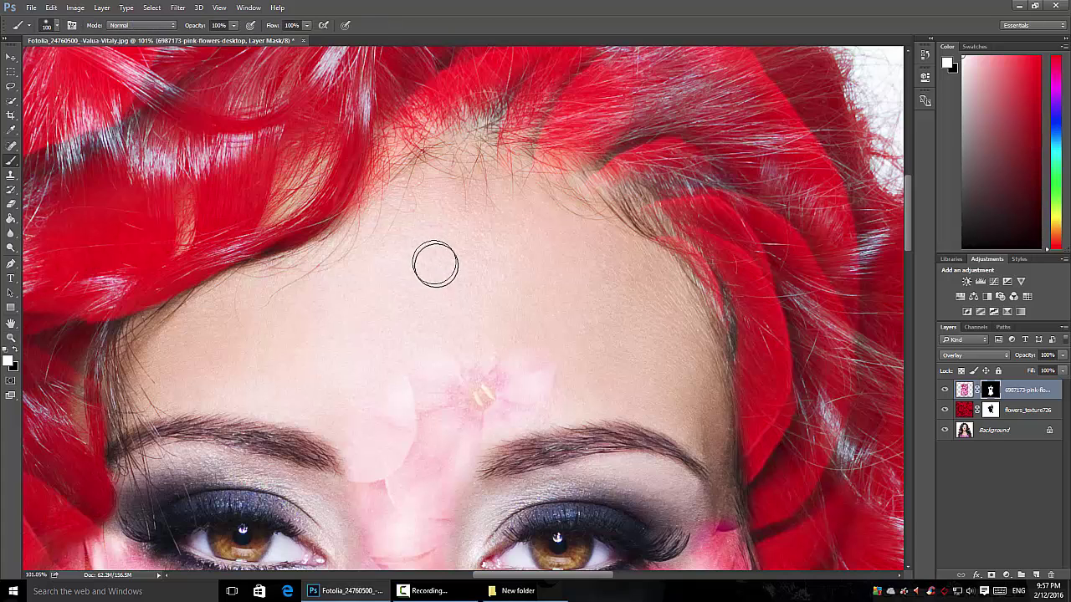
key(bracketright)
key(bracketright)
key(bracketright)
mouse_move(441, 292)
mouse_down()
mouse_move(502, 262)
mouse_move(512, 270)
mouse_move(521, 246)
mouse_move(452, 253)
mouse_move(442, 251)
mouse_move(449, 226)
mouse_move(562, 243)
mouse_move(550, 215)
mouse_move(418, 218)
mouse_move(450, 190)
mouse_move(442, 220)
mouse_move(394, 267)
mouse_move(256, 345)
mouse_move(210, 340)
mouse_move(234, 310)
mouse_move(192, 358)
mouse_up()
key(bracketright)
key(bracketright)
key(bracketleft)
key(bracketleft)
key(bracketleft)
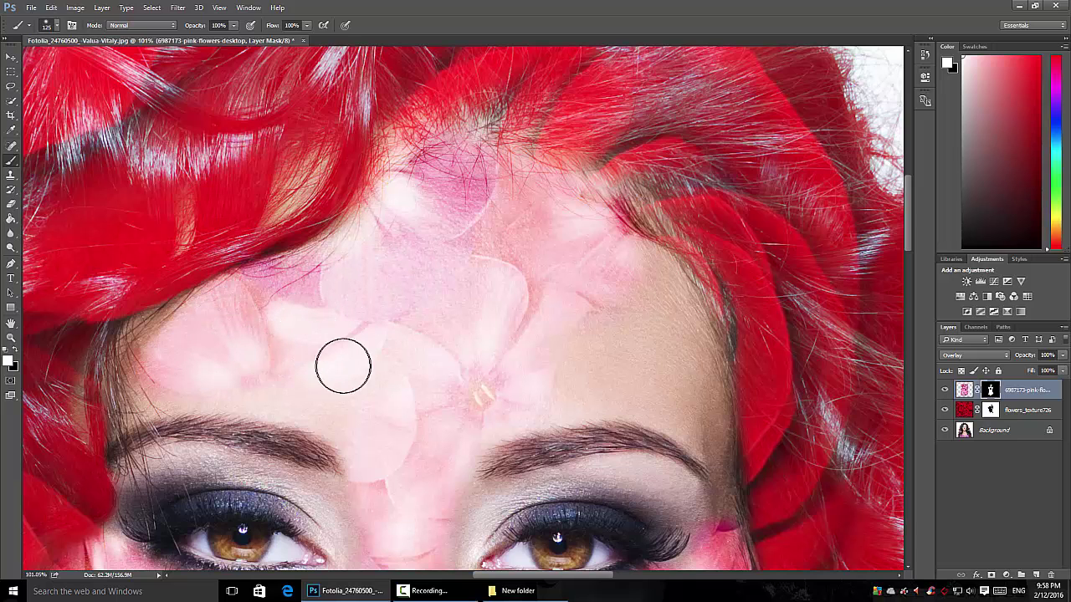
mouse_move(536, 361)
mouse_down()
mouse_move(605, 363)
mouse_move(653, 326)
mouse_move(619, 310)
mouse_up()
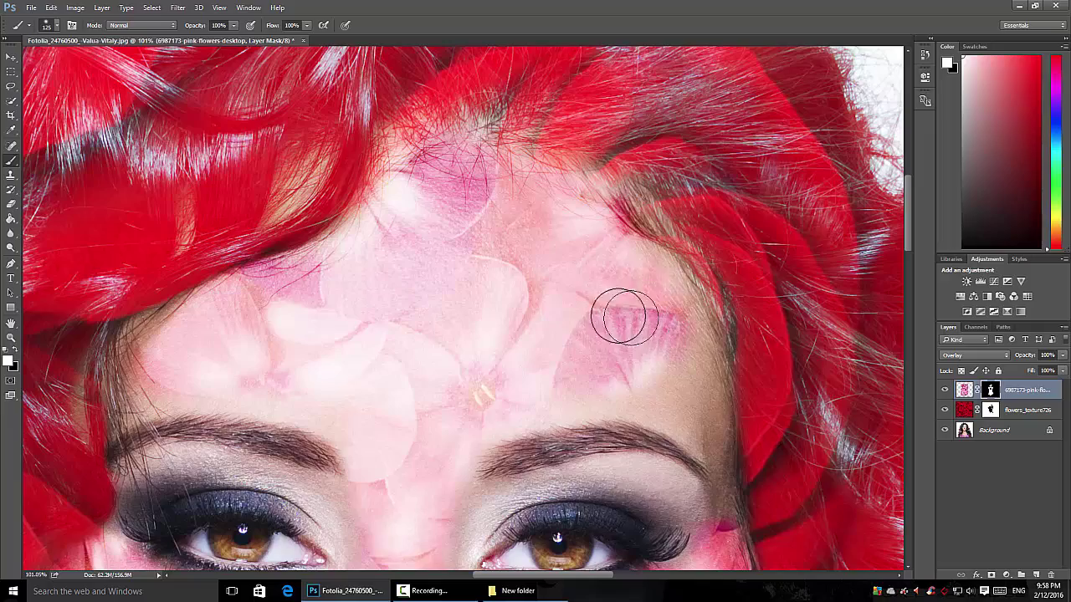
mouse_move(671, 455)
mouse_down()
mouse_move(416, 410)
mouse_move(502, 411)
mouse_up()
Step: Extend the flowers up toward the hairline and along the right brow's outer edge
key(bracketleft)
key(bracketleft)
key(bracketleft)
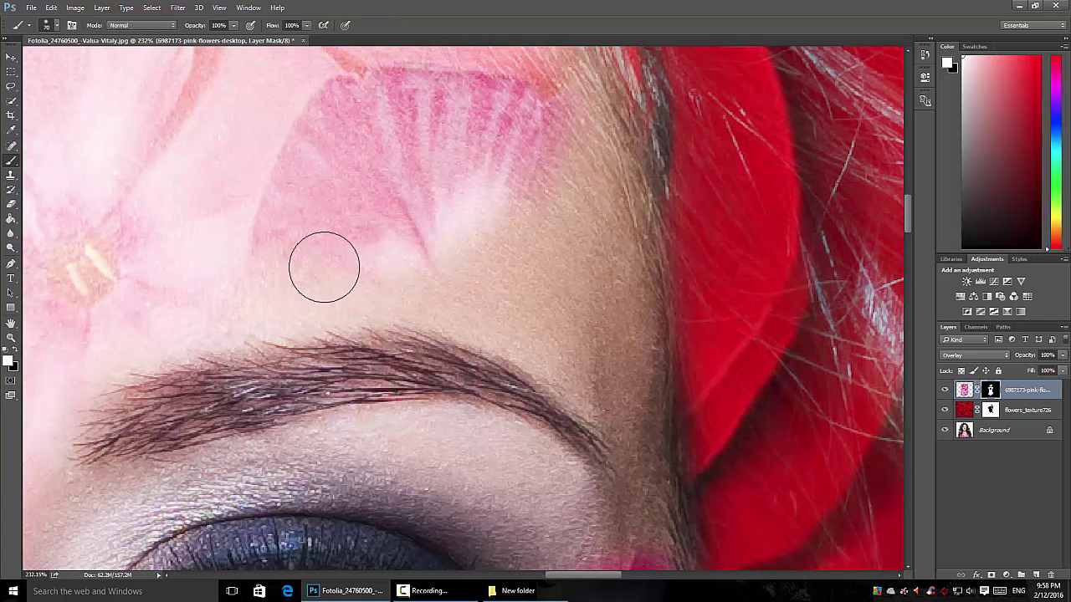
mouse_move(323, 268)
mouse_down()
mouse_move(293, 285)
mouse_move(327, 280)
mouse_up()
mouse_move(397, 261)
mouse_down()
mouse_move(540, 173)
mouse_move(567, 130)
mouse_up()
drag(582, 293, 583, 320)
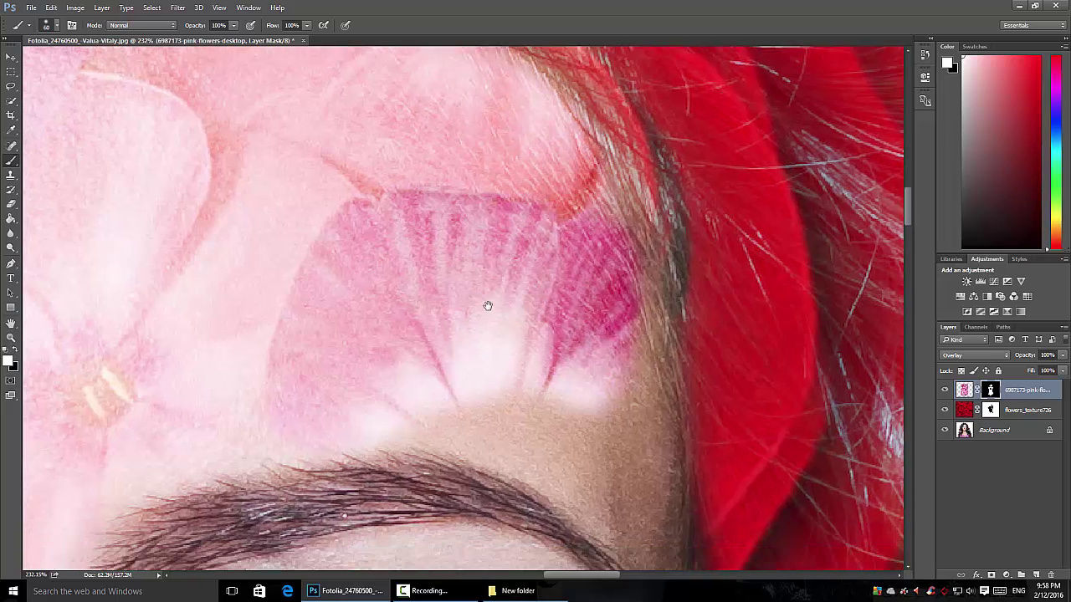
drag(466, 406, 510, 148)
mouse_move(565, 189)
mouse_down()
mouse_move(428, 172)
mouse_move(562, 190)
mouse_move(552, 205)
mouse_move(628, 184)
mouse_move(645, 160)
mouse_move(661, 166)
mouse_up()
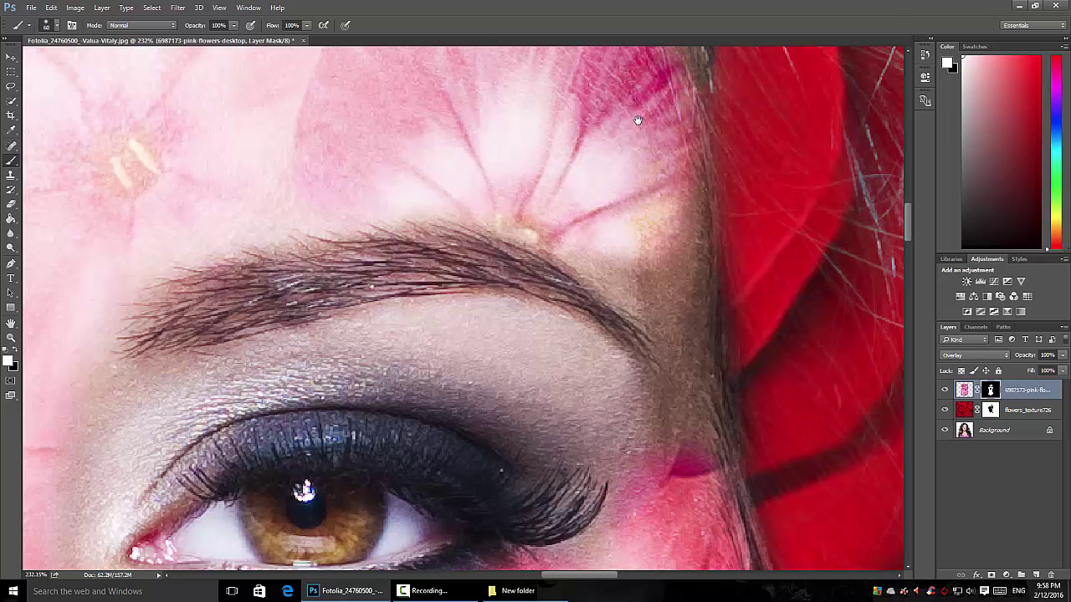
drag(633, 112, 595, 221)
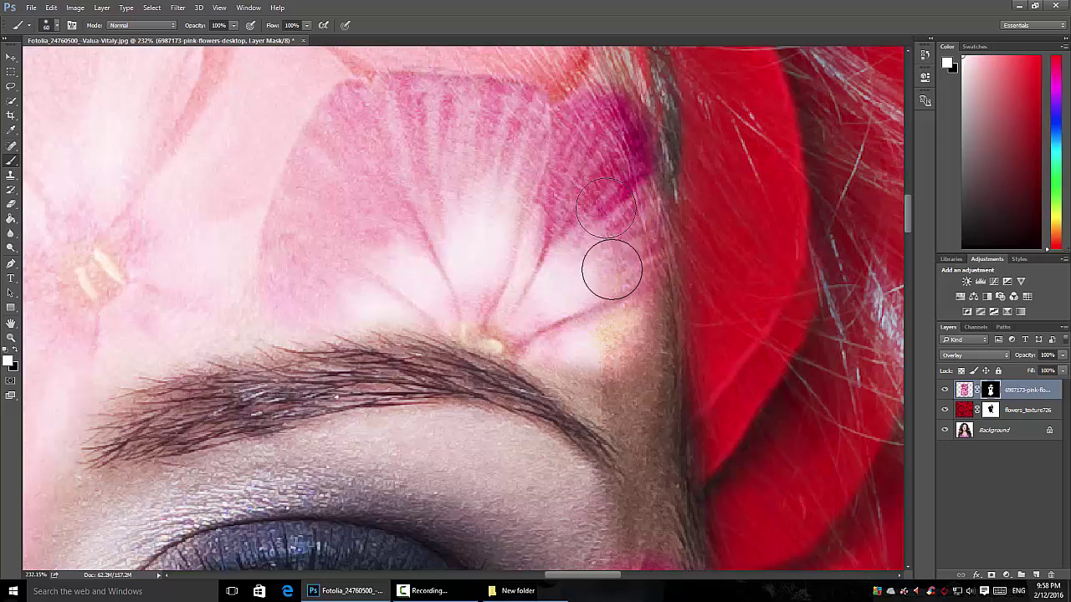
mouse_move(604, 268)
mouse_down()
mouse_move(594, 131)
mouse_move(584, 220)
mouse_move(569, 207)
mouse_up()
mouse_move(535, 268)
mouse_down()
mouse_move(545, 209)
mouse_move(563, 191)
mouse_move(577, 251)
mouse_move(560, 126)
mouse_move(596, 318)
mouse_move(592, 366)
mouse_move(608, 380)
mouse_up()
mouse_move(556, 172)
mouse_down()
mouse_move(535, 209)
mouse_move(465, 162)
mouse_move(496, 167)
mouse_move(561, 138)
mouse_up()
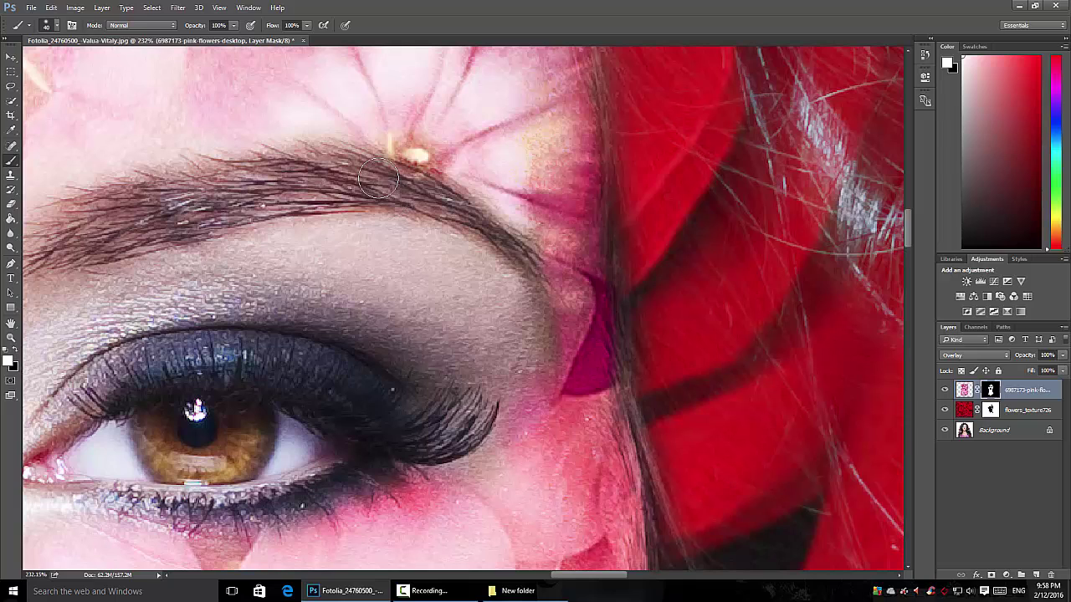
Step: Paint the flower texture between the brows down to the inner eye corner
drag(376, 213, 452, 219)
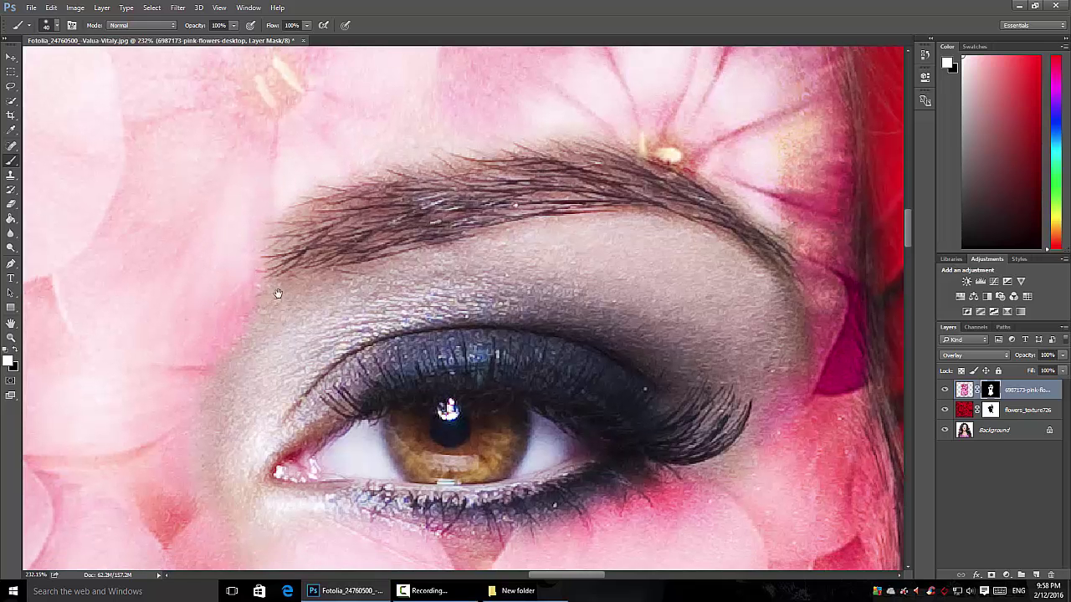
drag(259, 349, 240, 268)
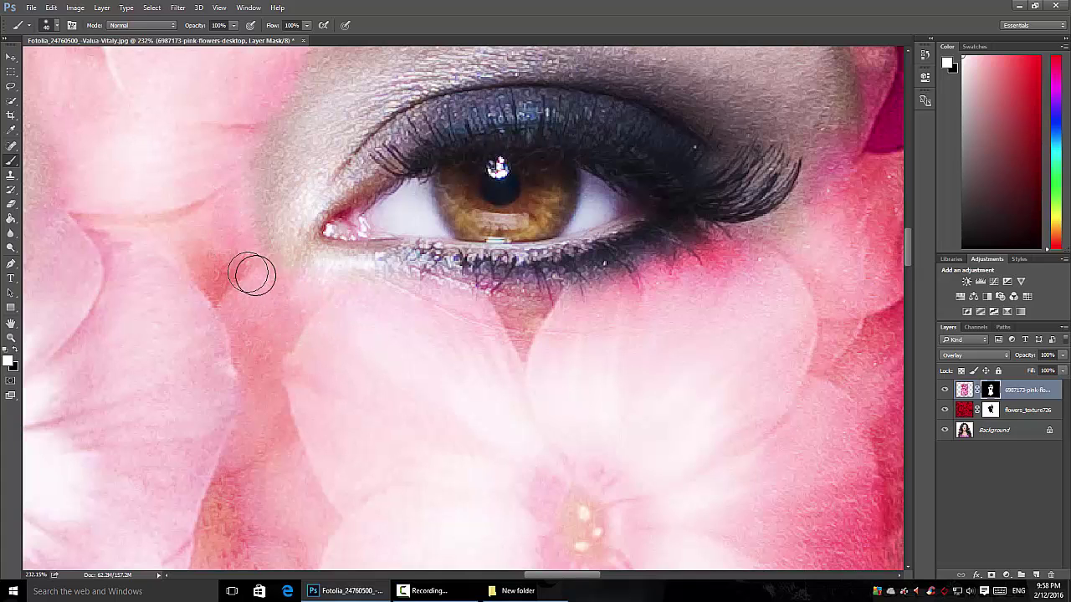
click(251, 152)
key(z)
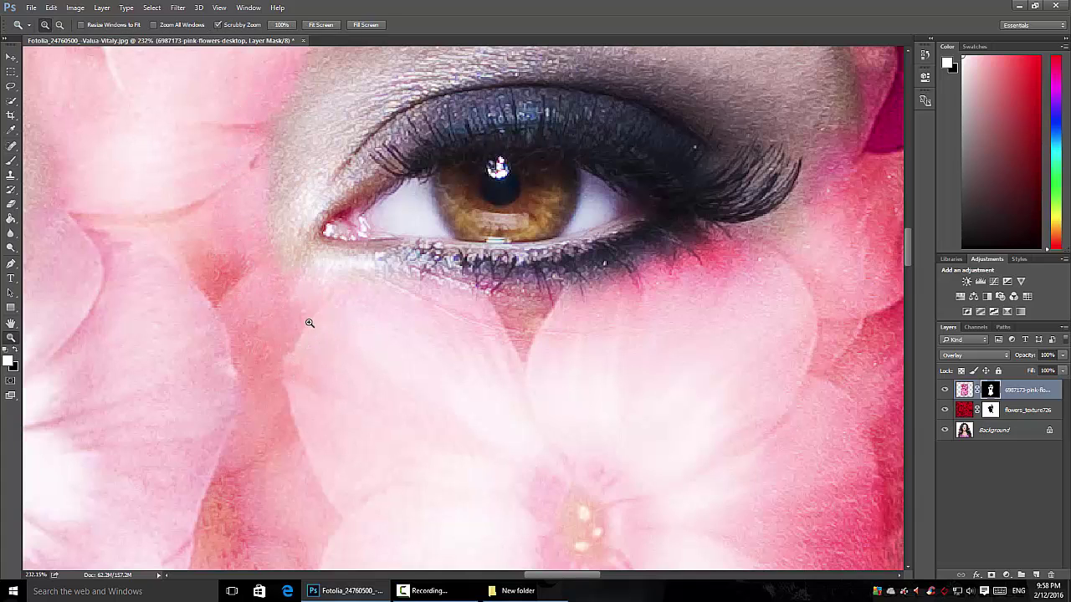
drag(306, 317, 251, 390)
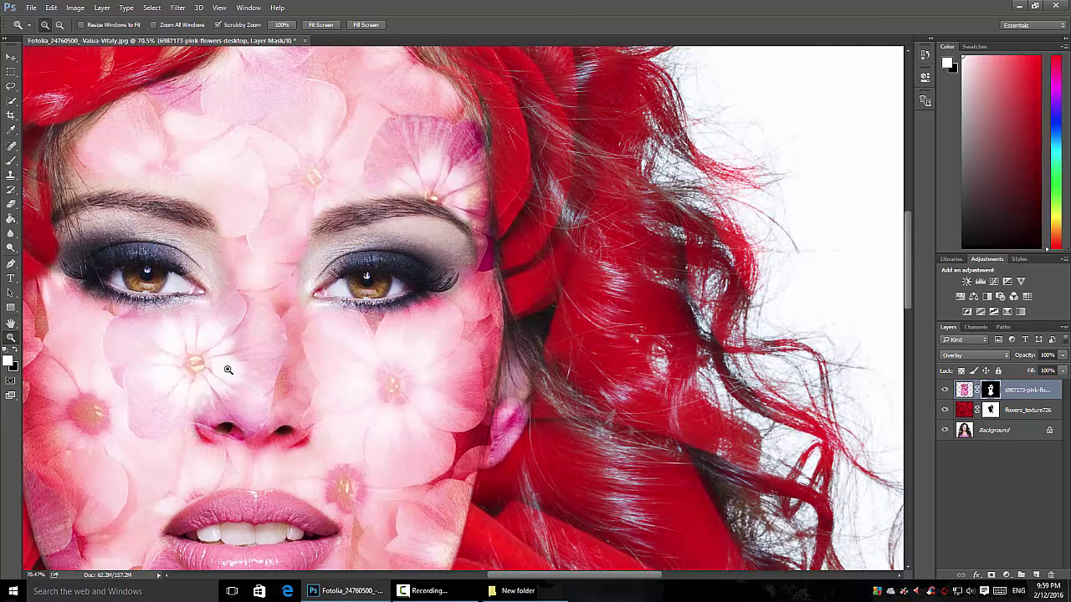
drag(90, 156, 125, 156)
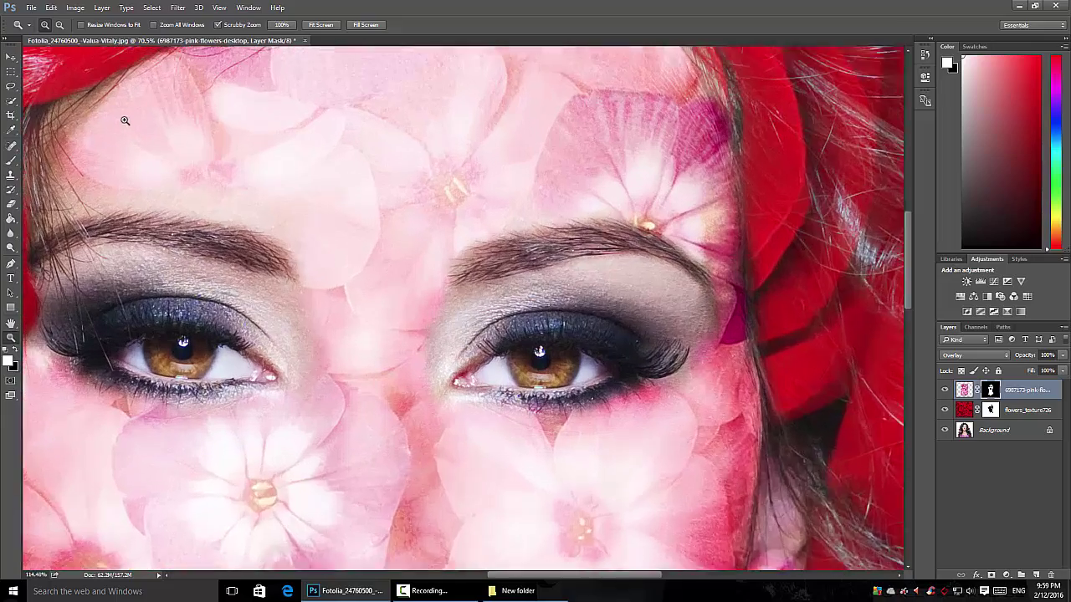
key(b)
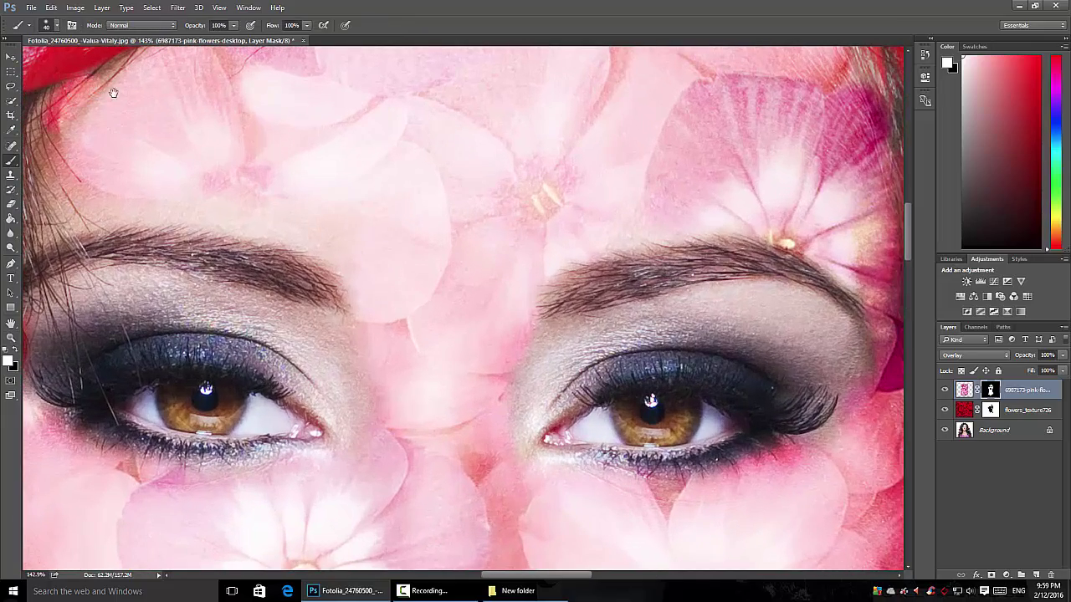
mouse_move(113, 92)
mouse_down()
mouse_move(235, 139)
mouse_move(253, 157)
mouse_up()
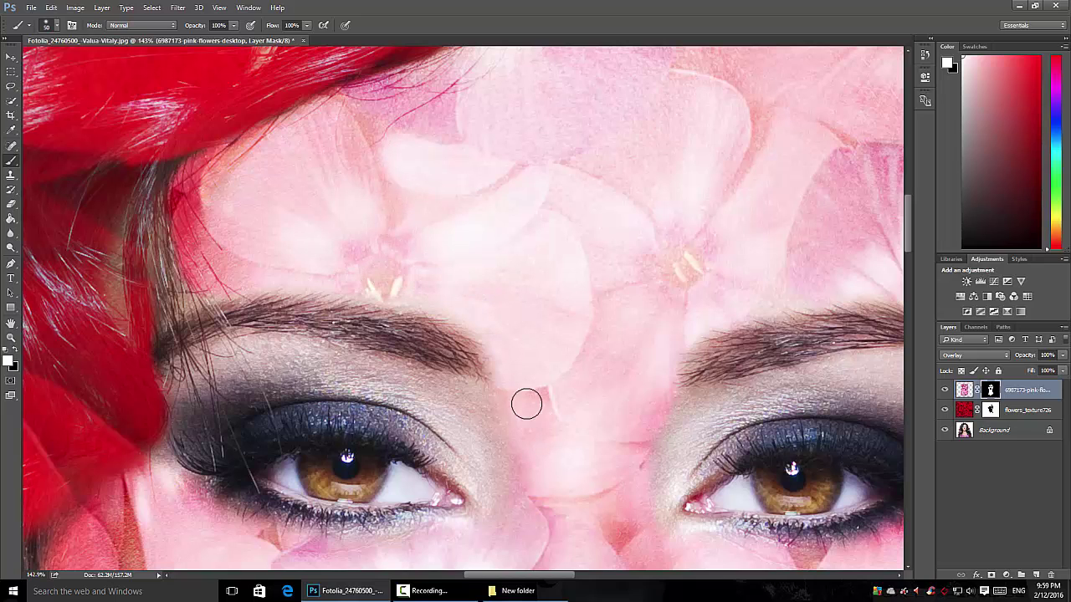
drag(504, 519, 490, 405)
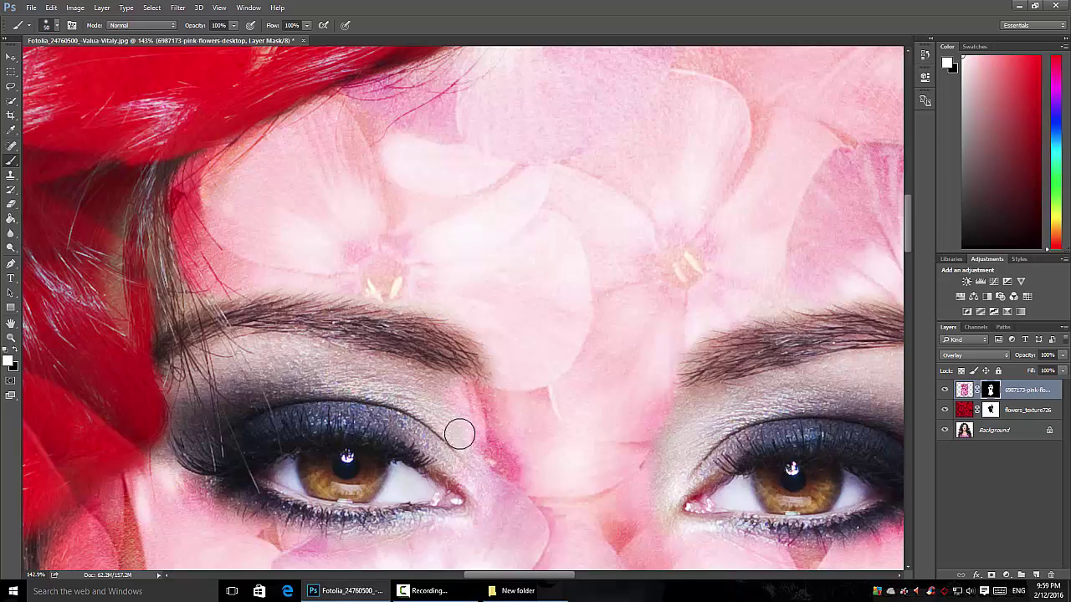
drag(459, 434, 483, 450)
Step: Zoom in and blend the pink texture along the skin under the left eyebrow
key(z)
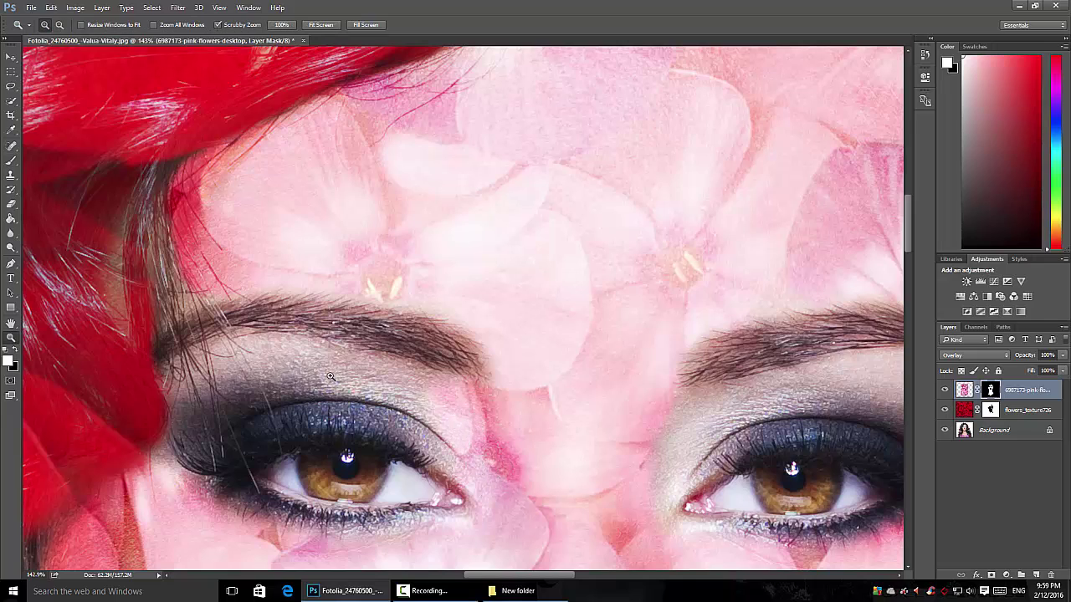
click(340, 364)
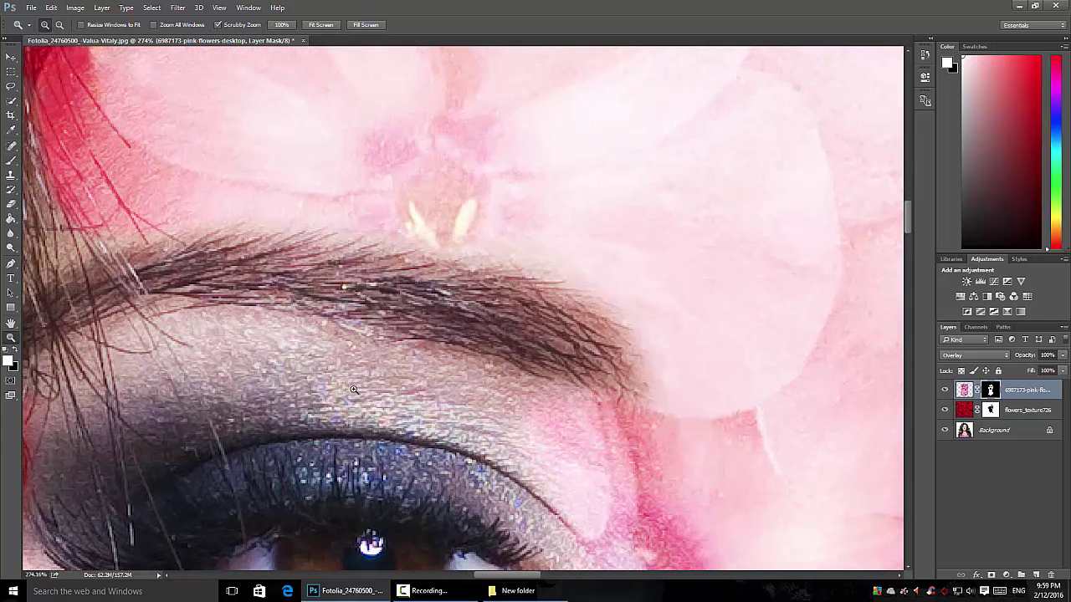
key(b)
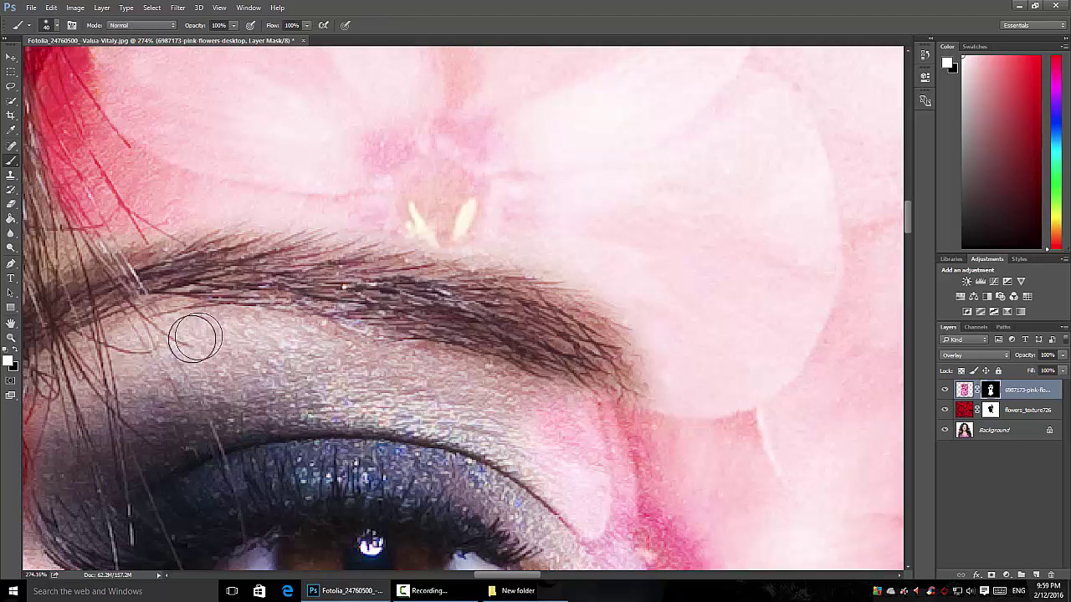
drag(298, 334, 576, 413)
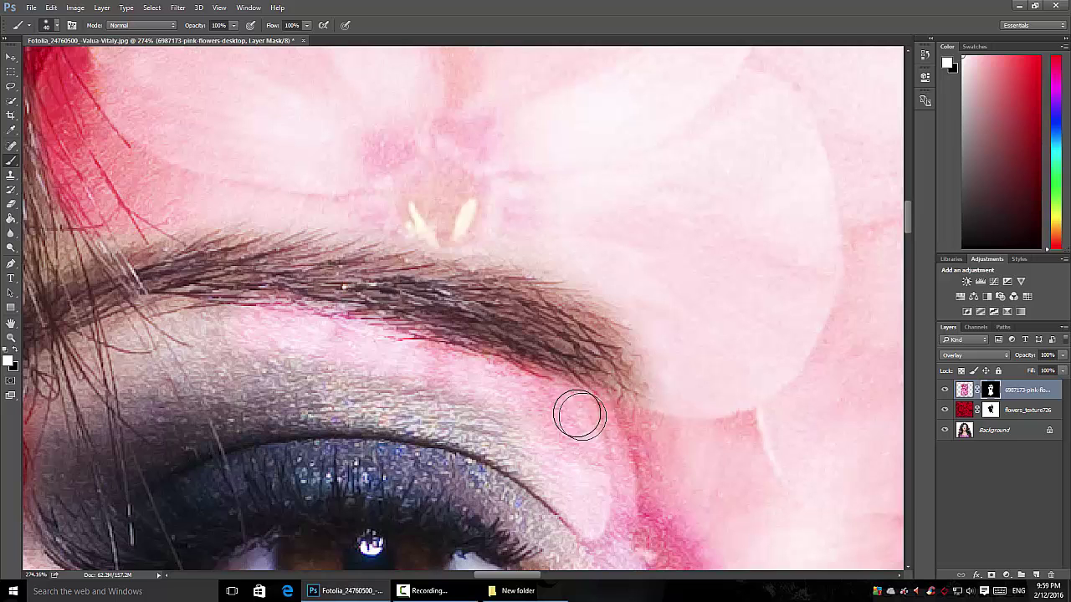
mouse_move(332, 343)
mouse_down()
mouse_move(107, 358)
mouse_move(84, 229)
mouse_move(83, 360)
mouse_move(60, 375)
mouse_up()
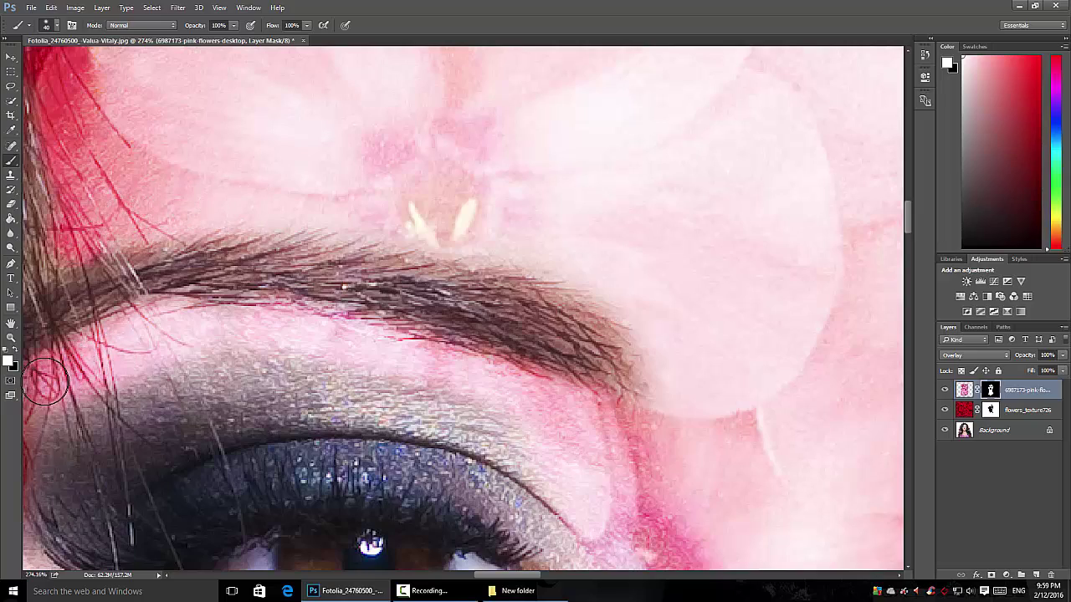
Step: Clear the texture from the right inner eyelid, add it under that brow, then review the portrait
key(z)
drag(402, 298, 364, 387)
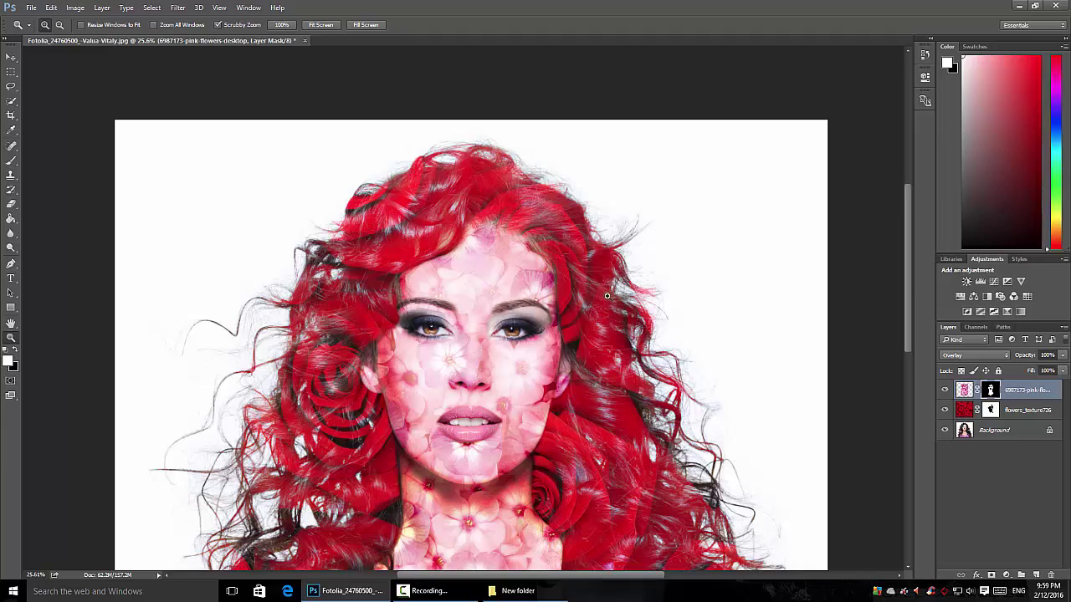
mouse_move(615, 308)
mouse_down()
mouse_move(222, 385)
mouse_move(238, 384)
mouse_up()
key(b)
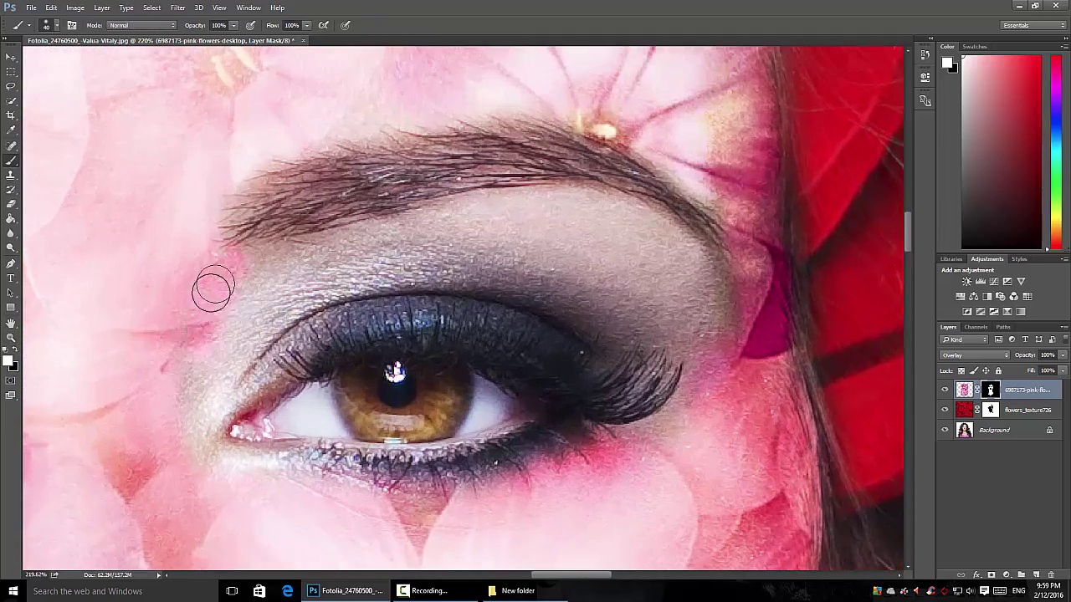
mouse_move(192, 411)
mouse_down()
mouse_move(275, 256)
mouse_move(523, 212)
mouse_move(641, 234)
mouse_move(697, 275)
mouse_up()
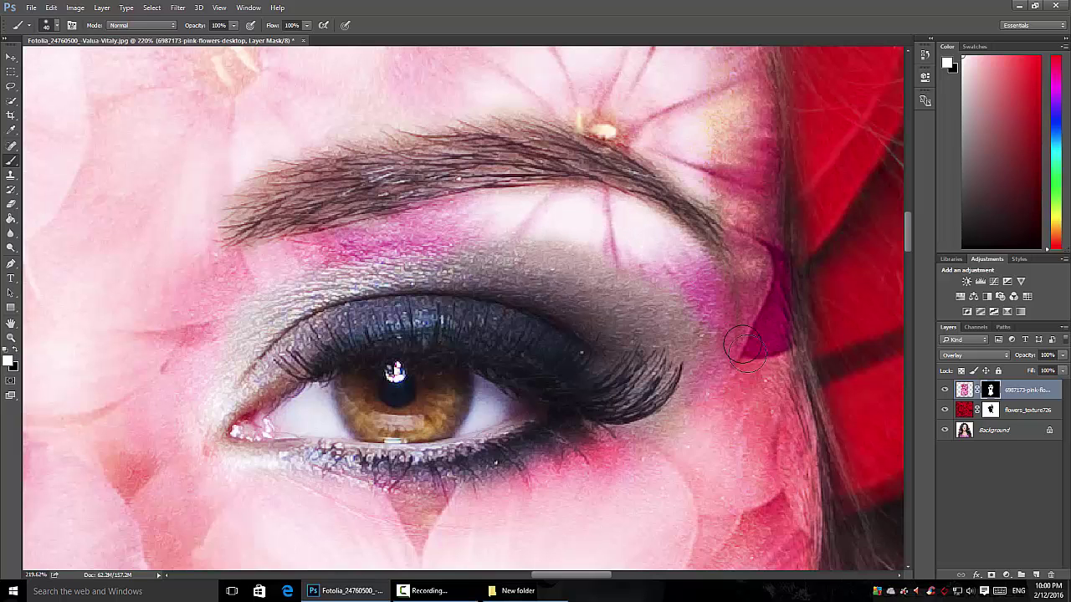
mouse_move(635, 246)
mouse_down()
mouse_move(574, 223)
mouse_move(476, 210)
mouse_move(597, 242)
mouse_up()
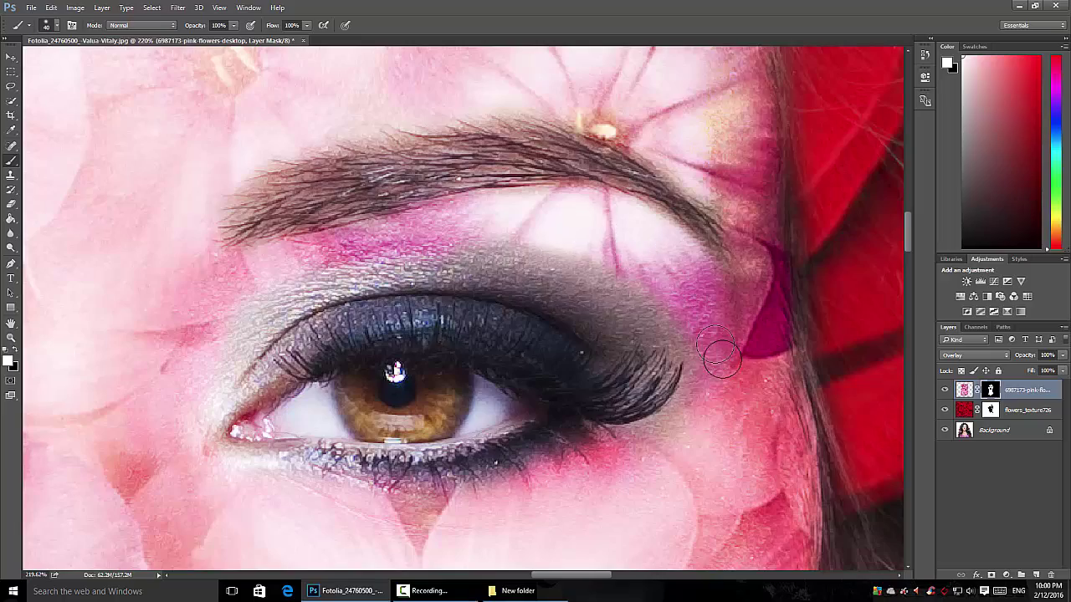
key(z)
mouse_move(667, 259)
mouse_down()
mouse_move(588, 341)
mouse_move(555, 341)
mouse_move(545, 378)
mouse_up()
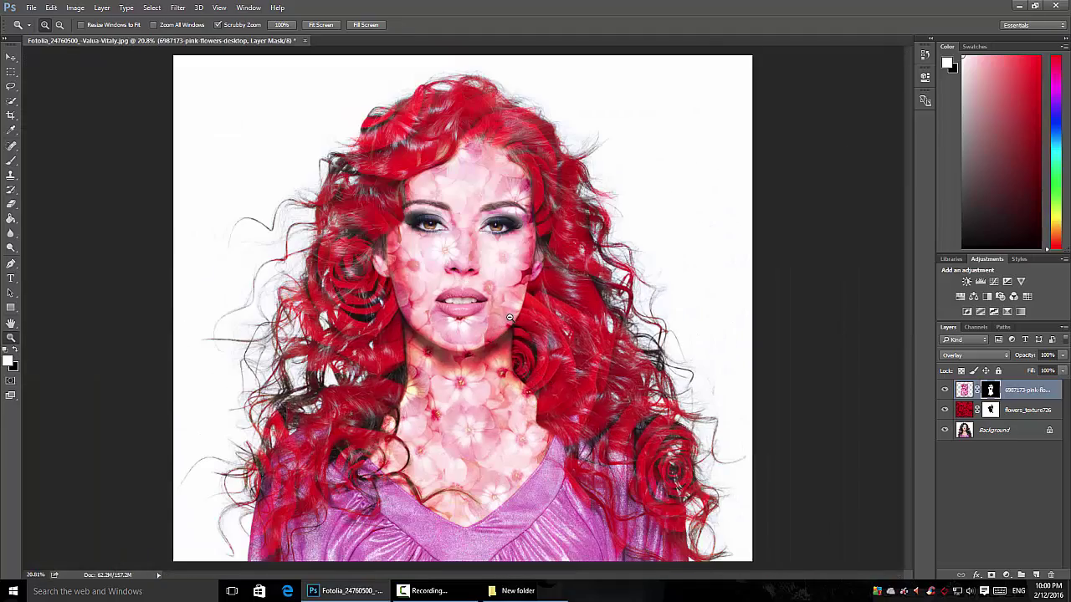
mouse_move(552, 234)
mouse_down()
mouse_move(539, 276)
mouse_move(502, 284)
mouse_up()
key(b)
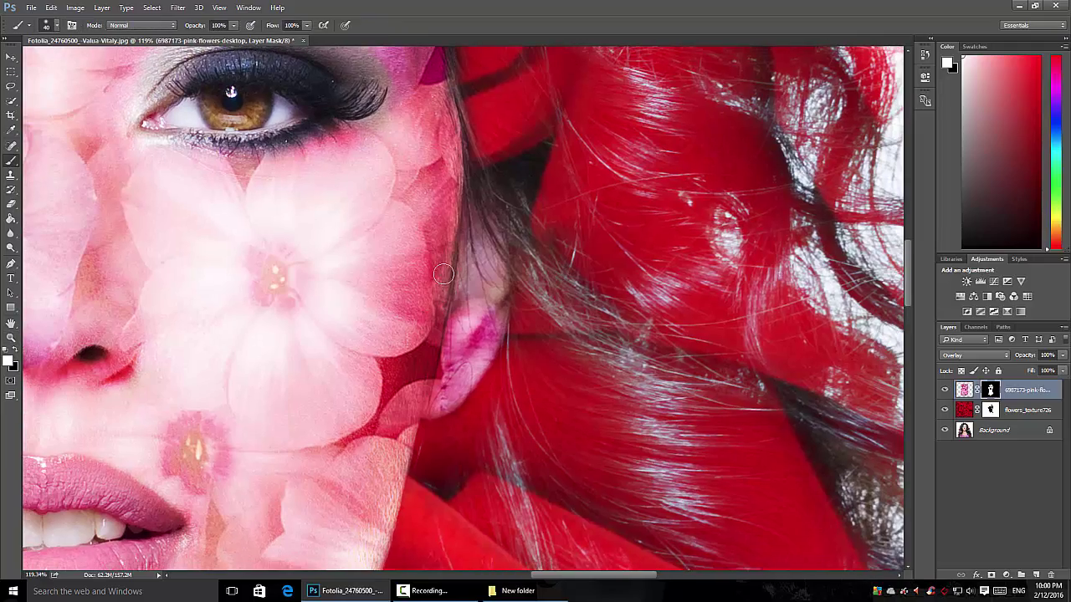
key(z)
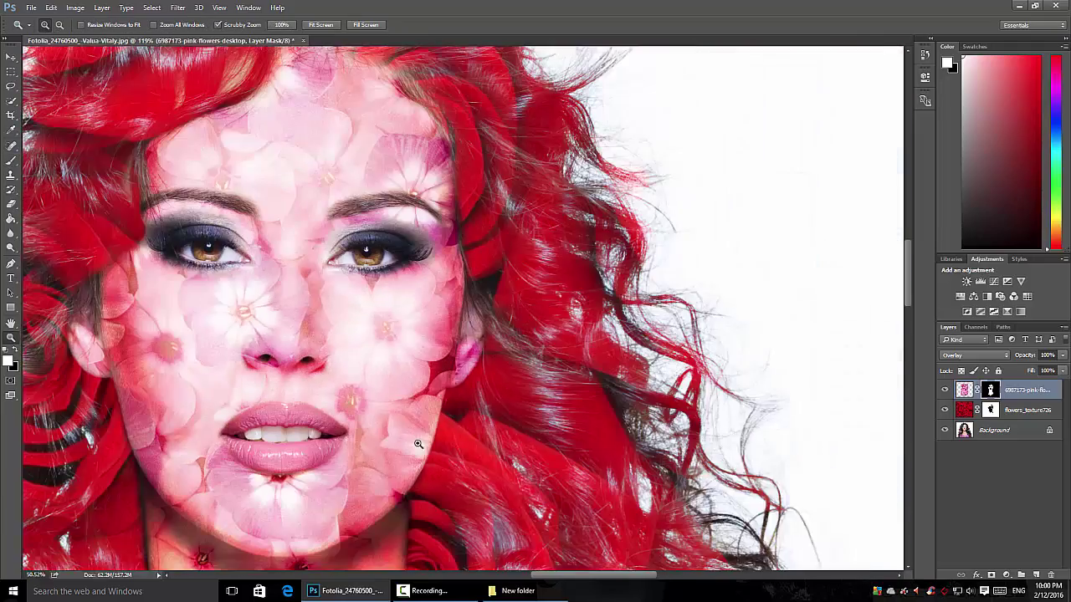
mouse_move(463, 367)
mouse_down()
mouse_move(306, 262)
mouse_move(356, 237)
mouse_move(355, 366)
mouse_up()
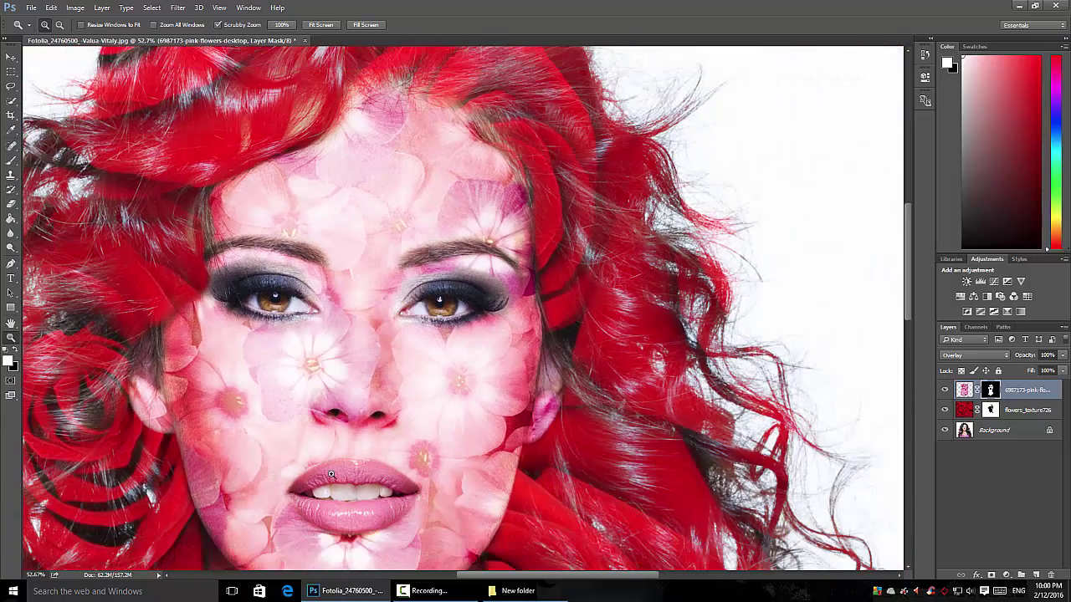
mouse_move(332, 474)
mouse_down()
mouse_move(387, 366)
mouse_move(339, 379)
mouse_move(309, 352)
mouse_up()
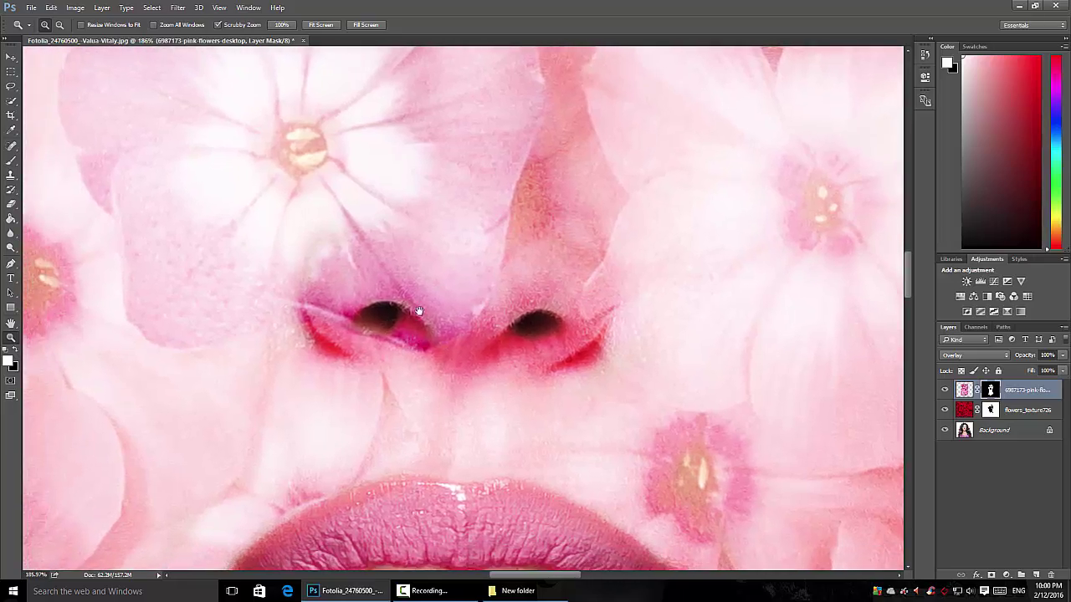
key(b)
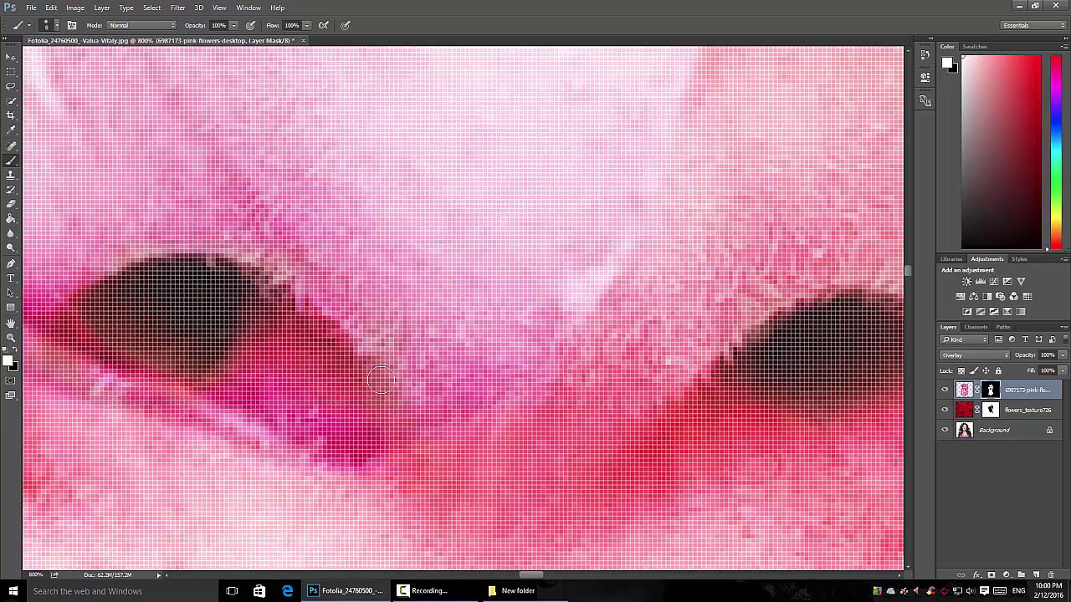
drag(543, 359, 471, 430)
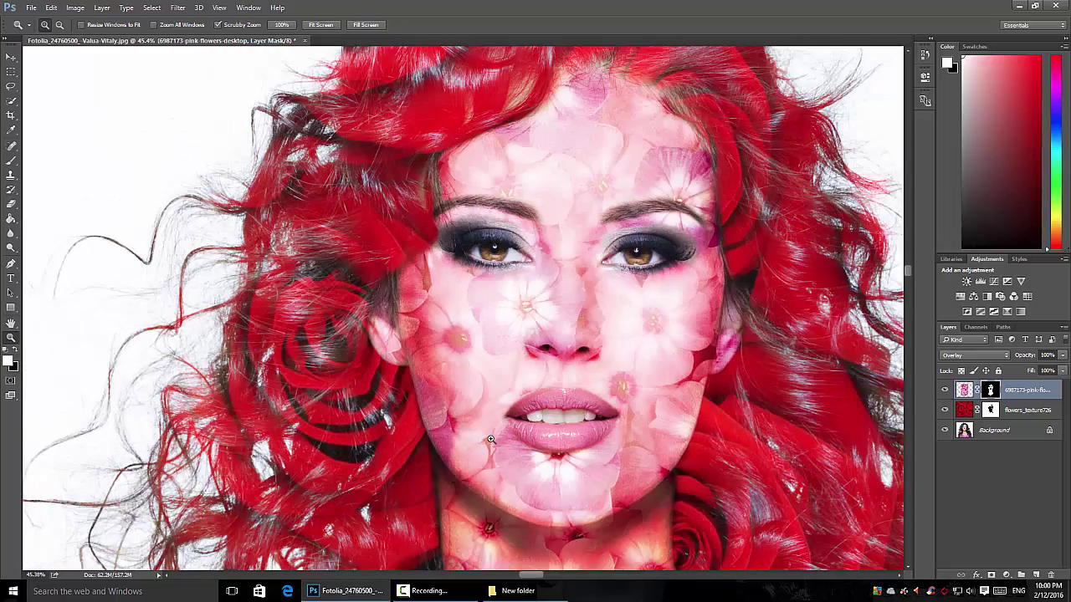
Step: Fit the whole flattened portrait in the window with Ctrl+0 and open the Filter menu
mouse_move(544, 457)
mouse_down()
mouse_move(502, 458)
mouse_move(459, 492)
mouse_move(492, 332)
mouse_up()
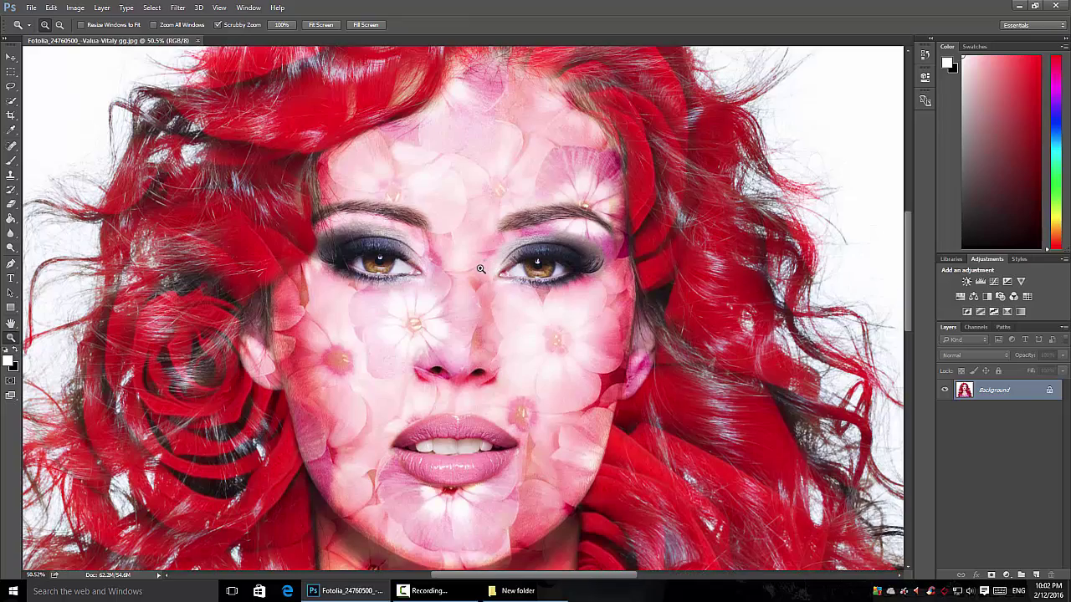
drag(480, 269, 514, 296)
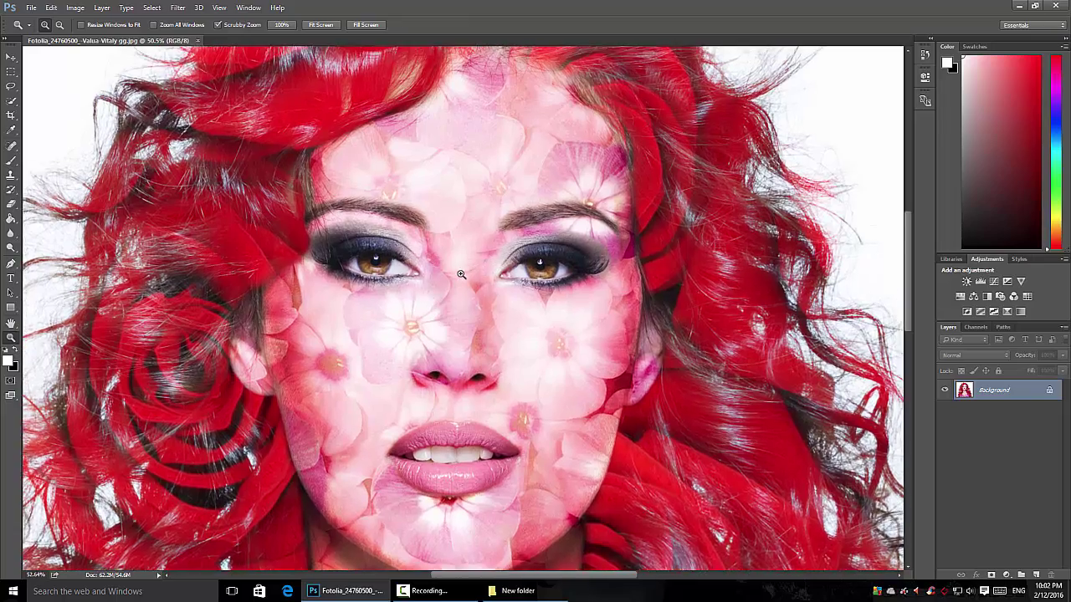
key(ctrl+0)
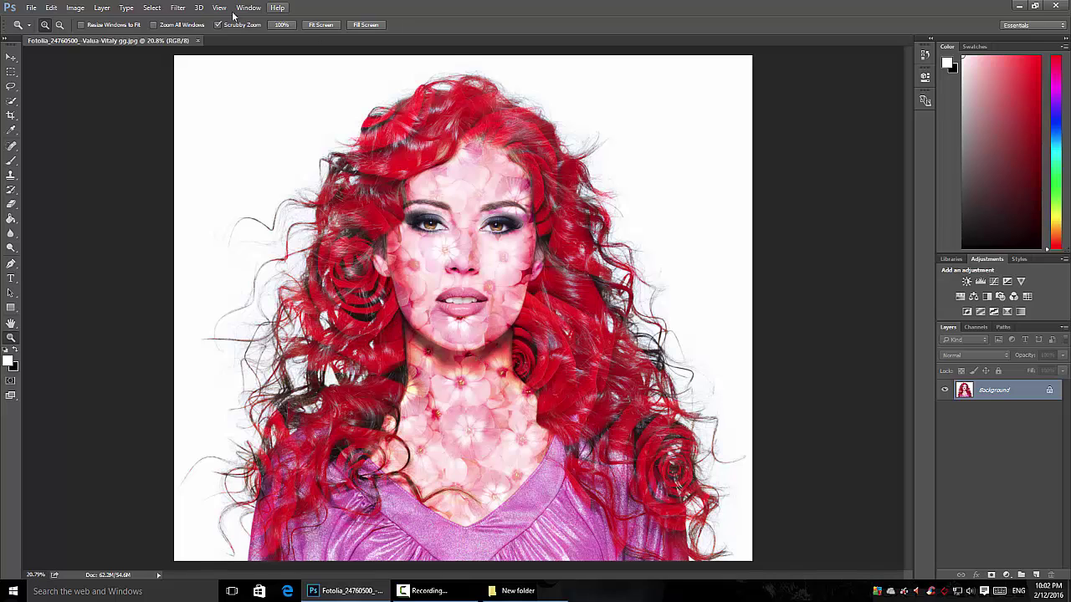
click(178, 7)
Step: Apply a Camera Raw Filter with Contrast +100 and Clarity 50
click(227, 72)
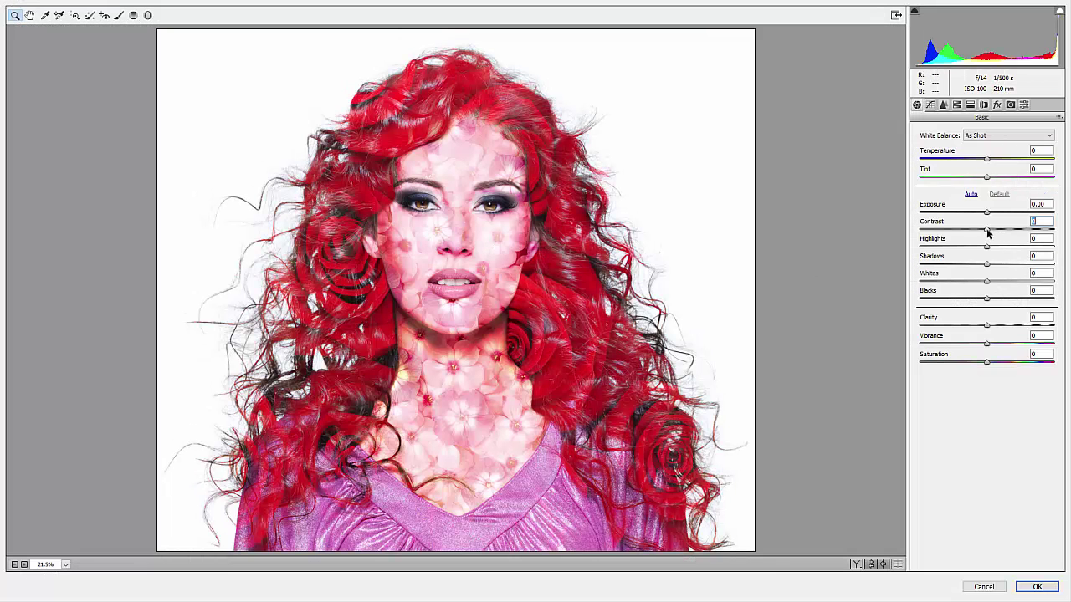
drag(987, 234, 1053, 230)
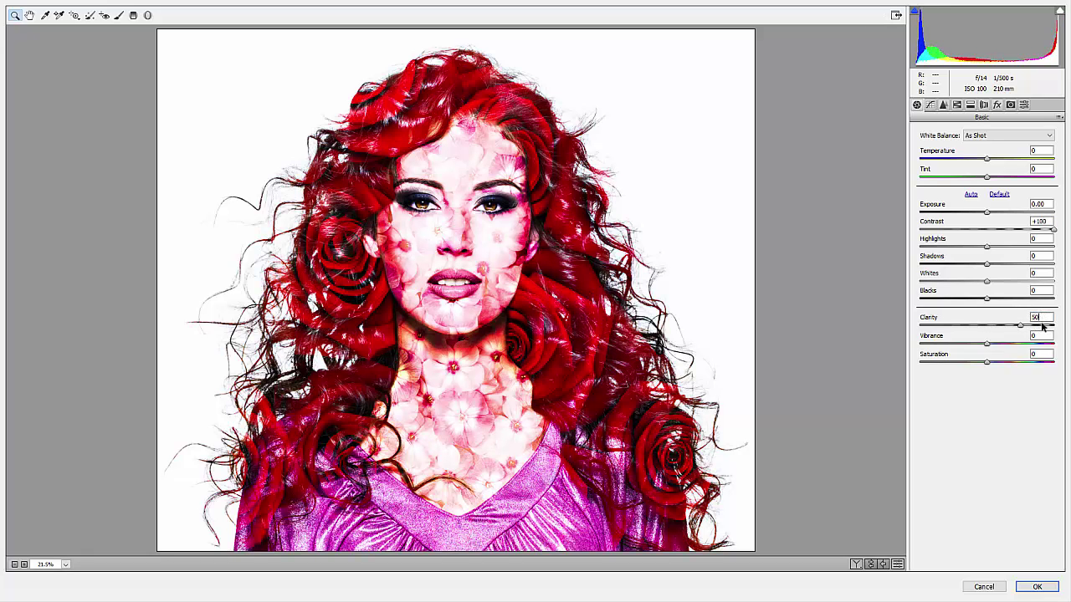
click(1045, 589)
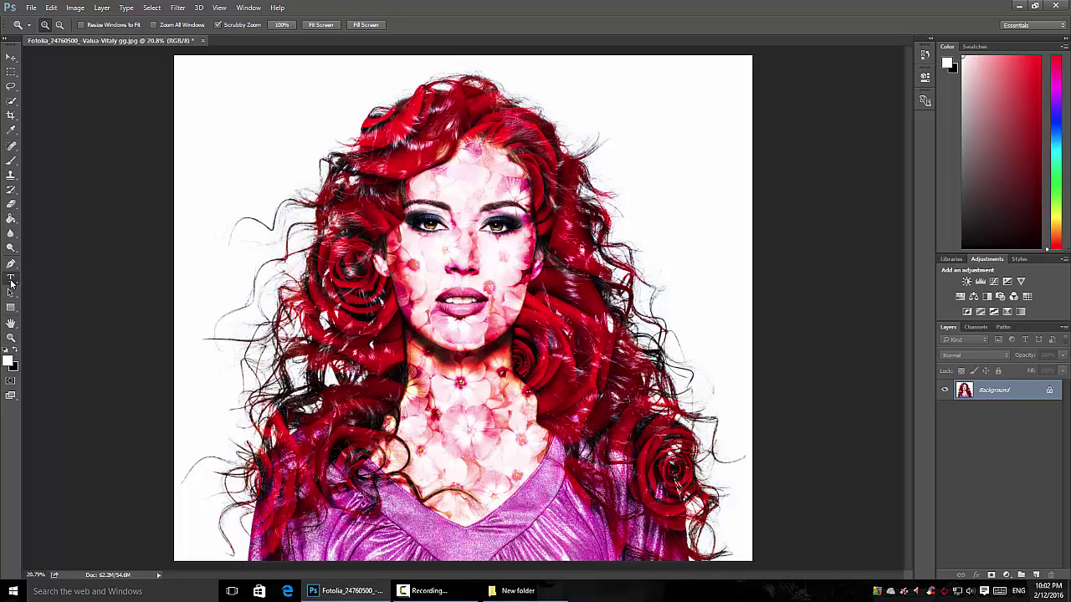
Step: Draw a text box across the top-right corner and choose the Scriptina Pro Regular font
key(t)
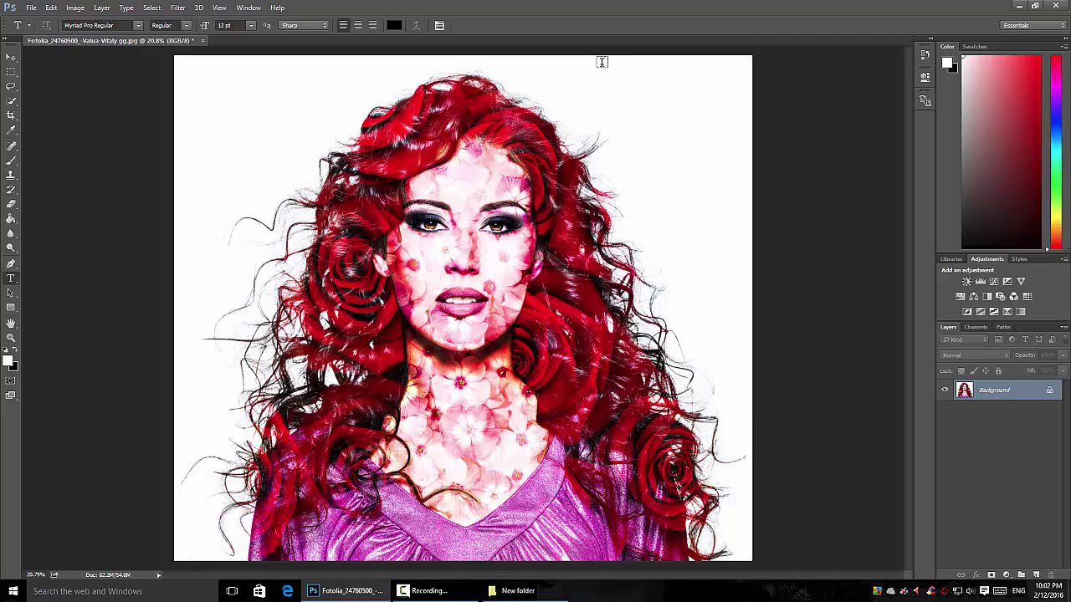
drag(606, 76, 753, 93)
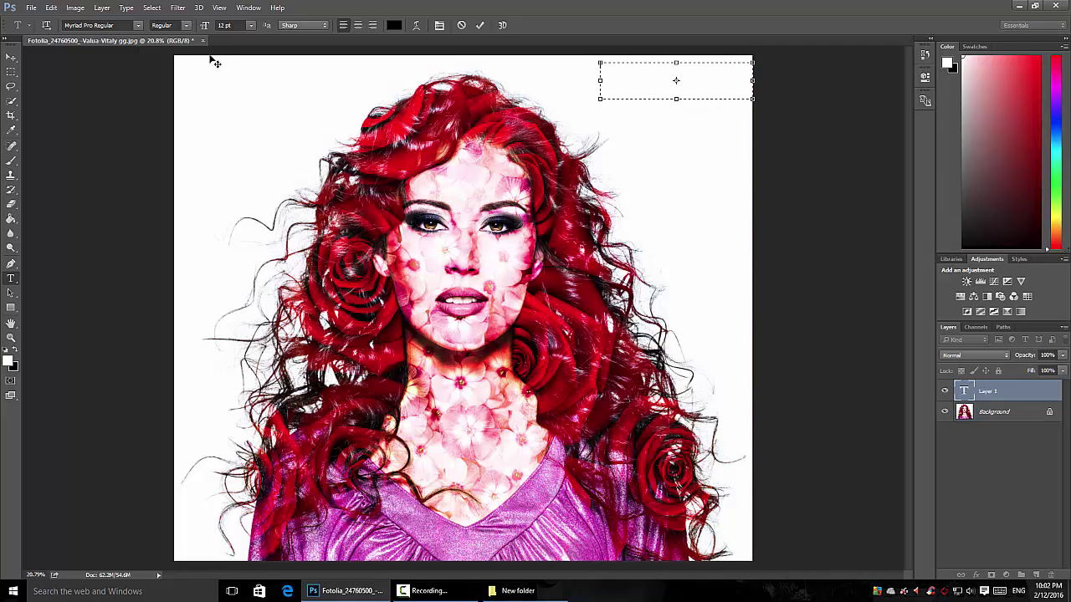
click(139, 27)
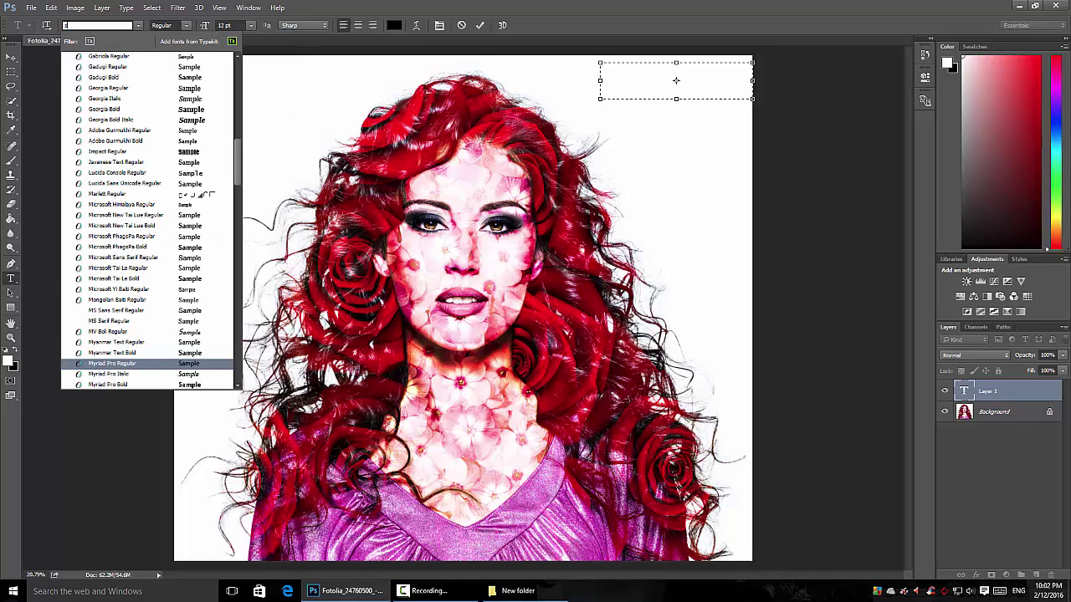
text(cr)
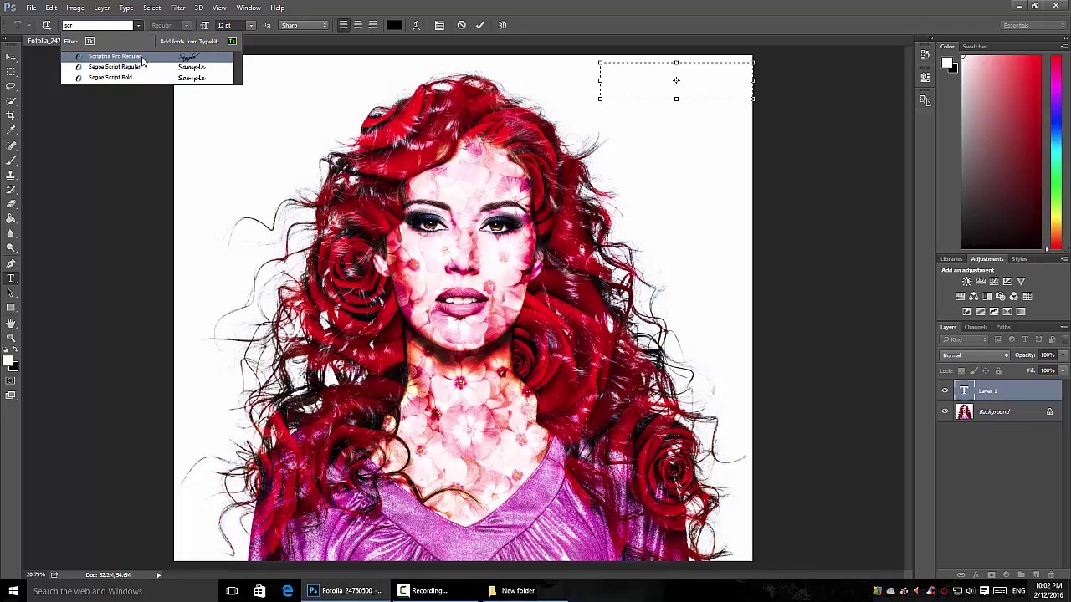
click(114, 56)
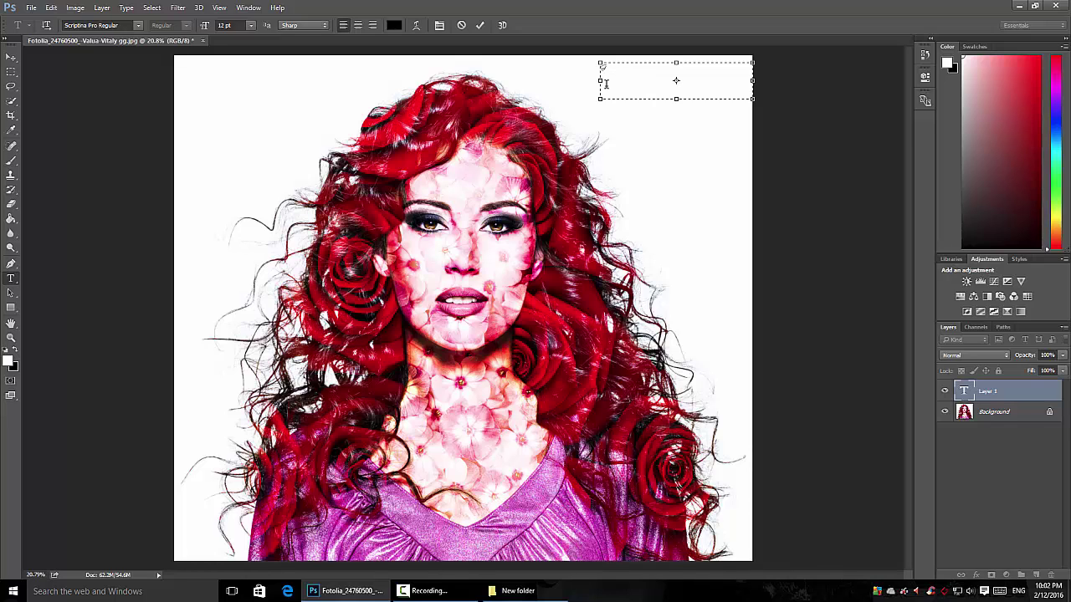
Step: Set the signature size to 36 pt and add 2016 after the artist's name
click(250, 25)
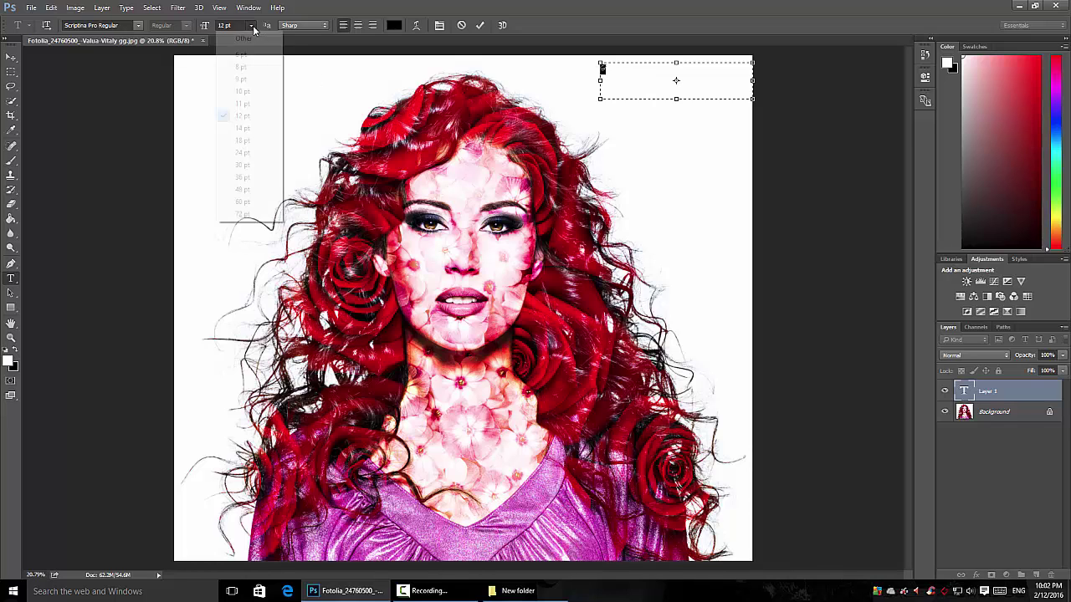
click(247, 203)
click(649, 85)
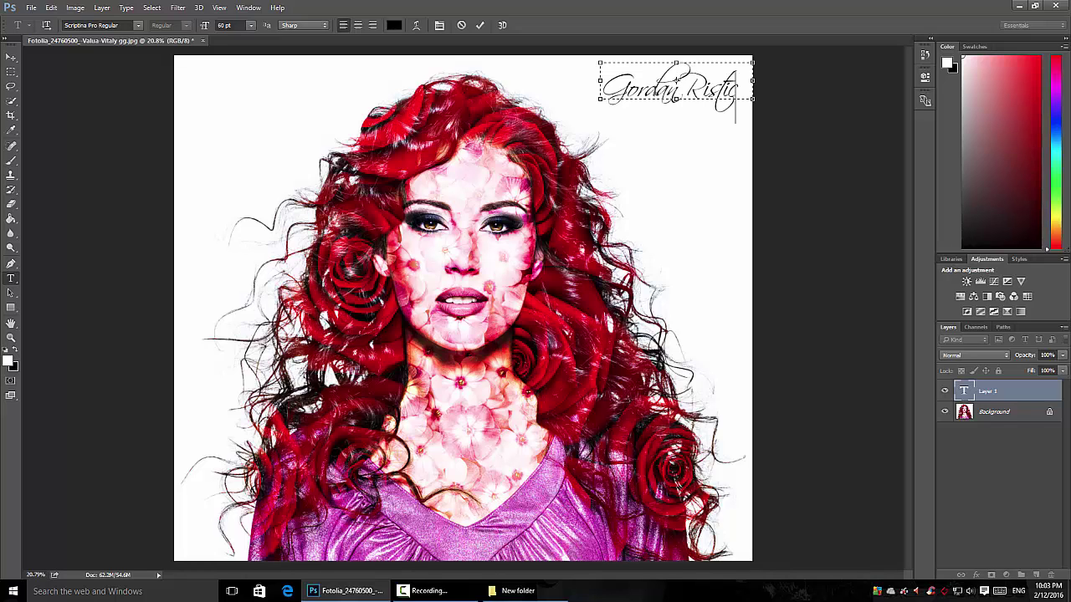
click(250, 25)
click(249, 190)
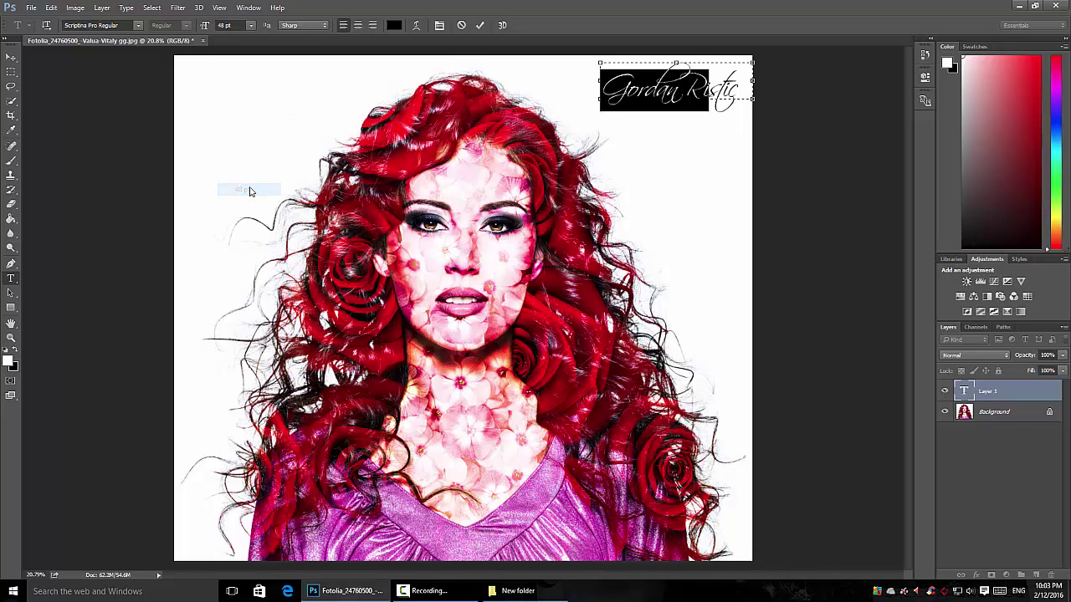
click(250, 27)
click(241, 177)
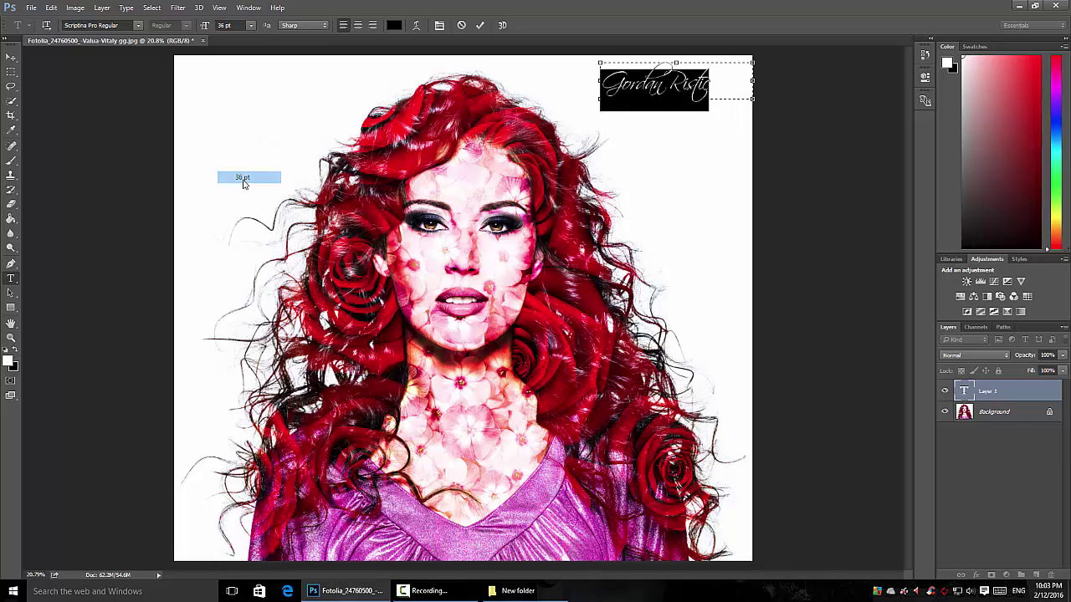
click(712, 80)
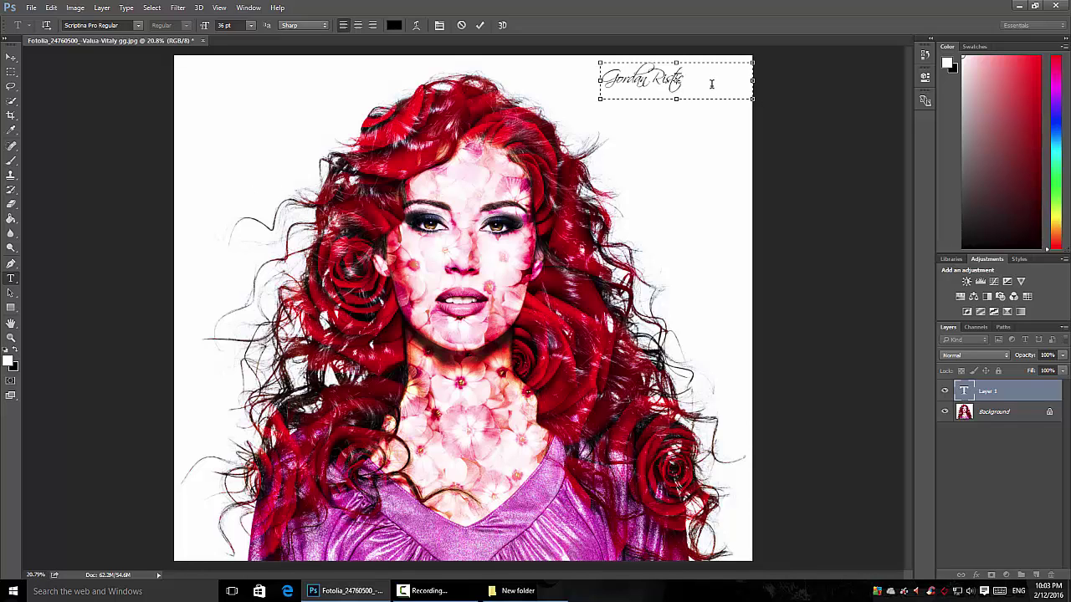
text( 2016)
Step: Commit the signature text and nudge it into the top-right corner
click(11, 57)
drag(660, 82, 683, 82)
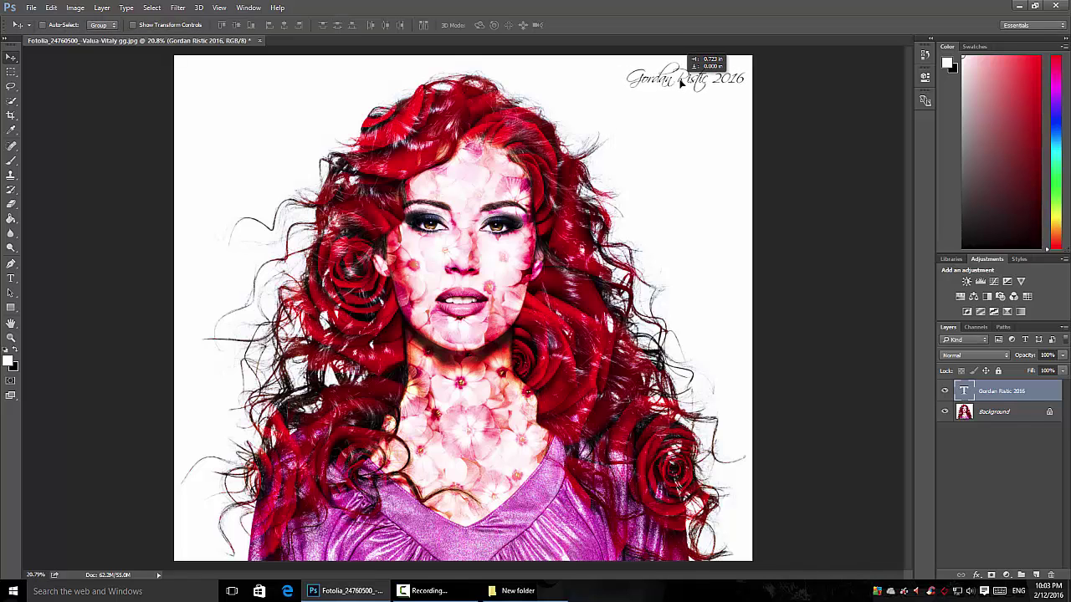
key(shift+Left)
key(shift+Left)
key(shift+Left)
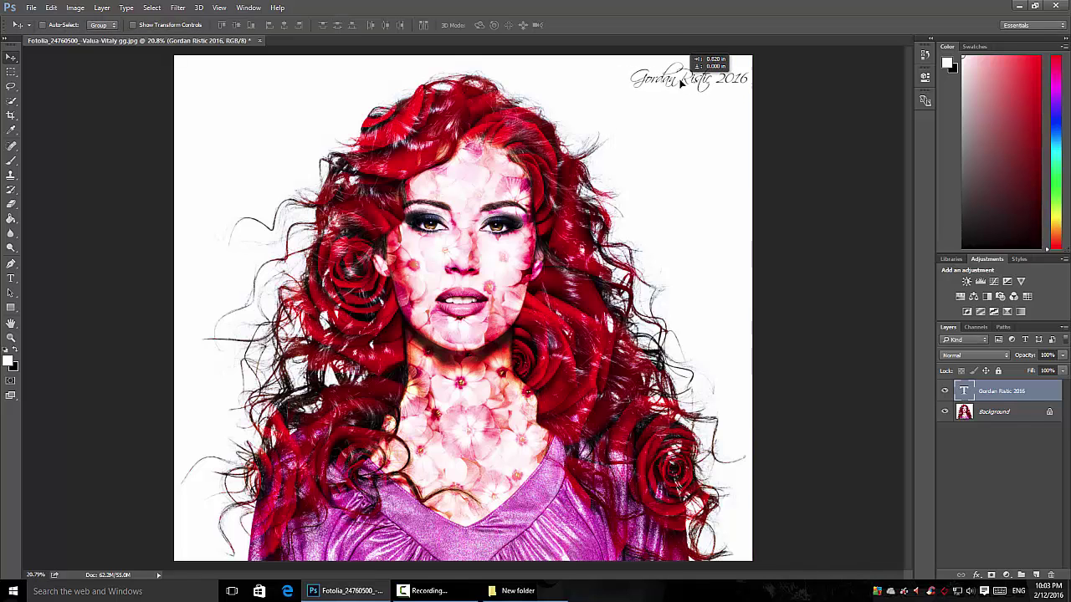
key(shift+Up)
key(shift+Up)
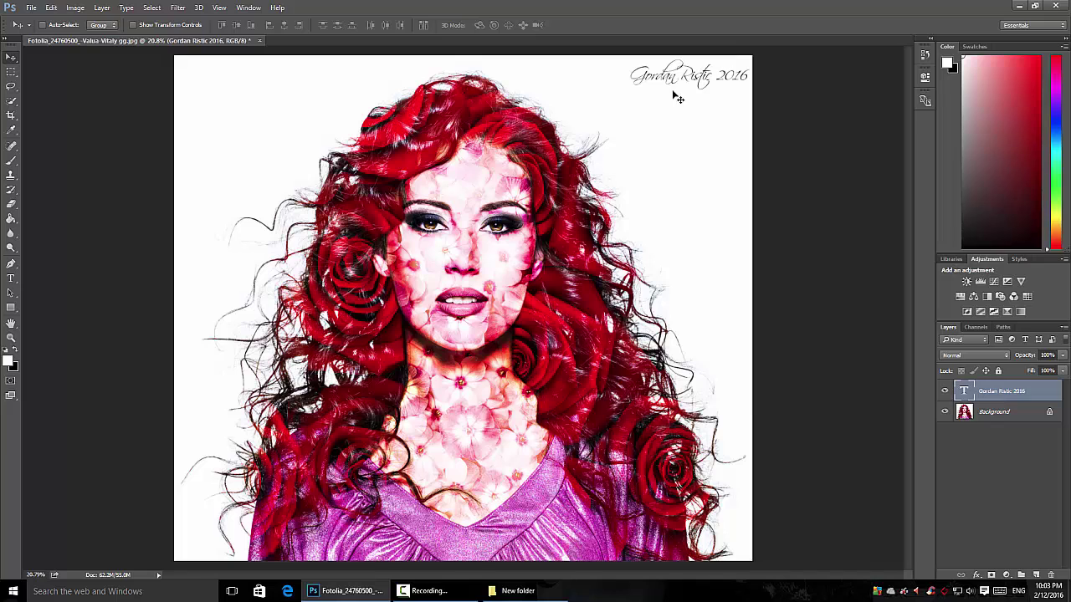
Step: Zoom in to check the signature, then fit the whole portrait in the window
click(11, 337)
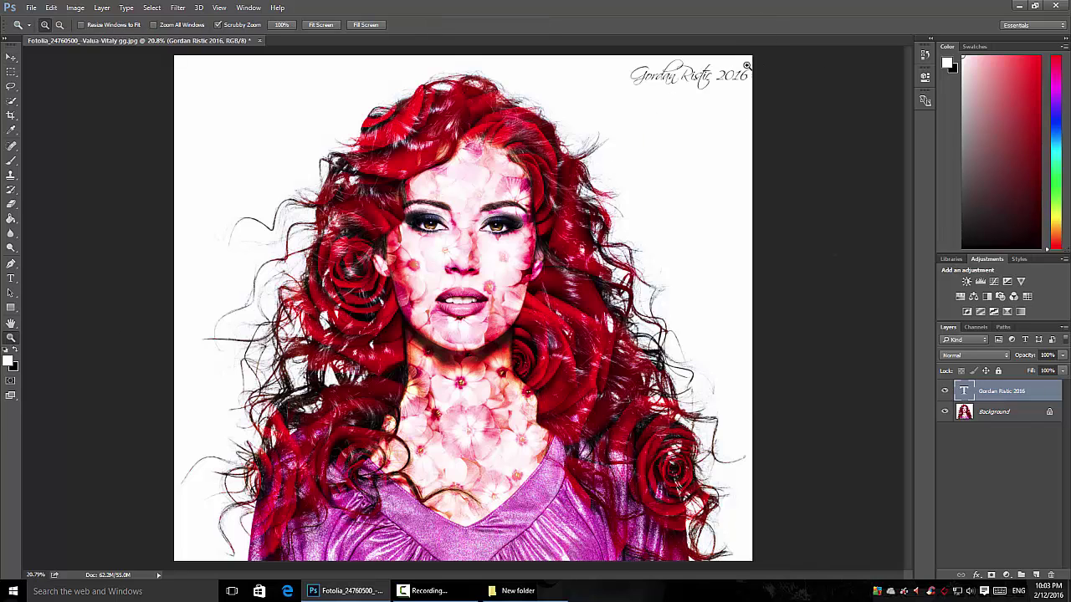
mouse_move(743, 67)
mouse_down()
mouse_move(767, 65)
mouse_move(745, 157)
mouse_move(630, 219)
mouse_up()
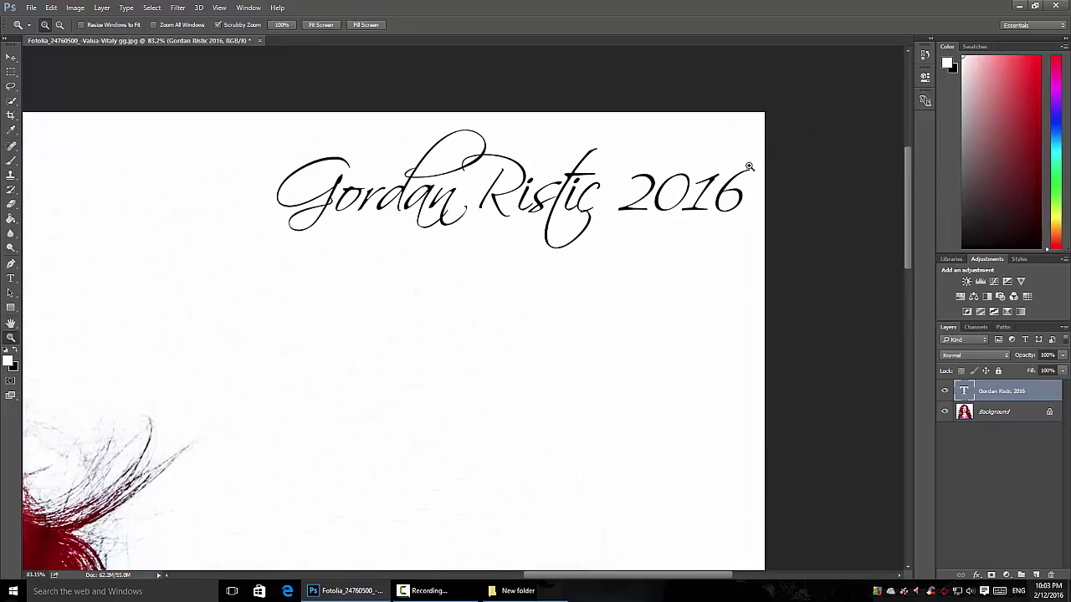
key(ctrl+0)
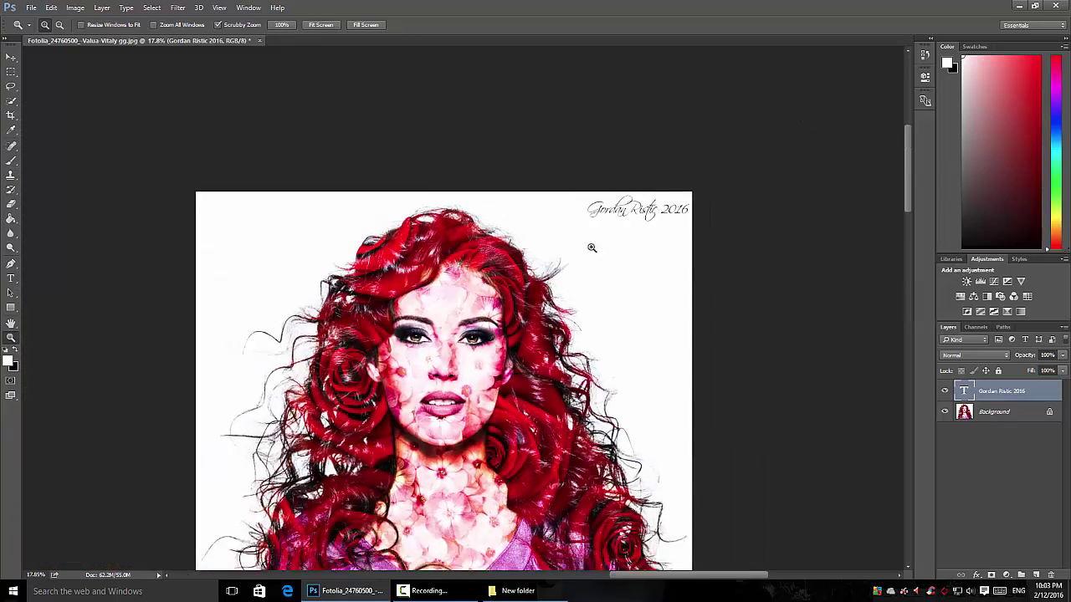